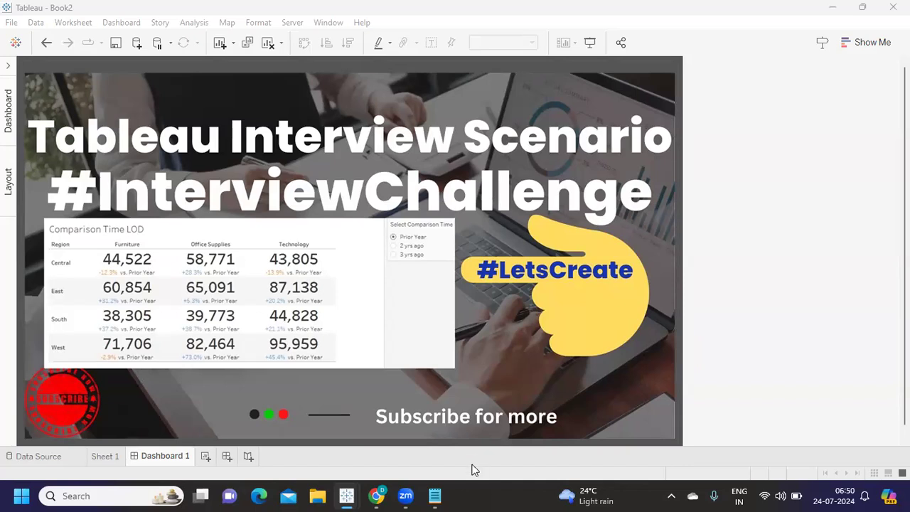
# Switch to The Great Workbook and examine the Comparison Time LOD table with 2 yrs ago and 3 yrs ago selected as comparison.
pyautogui.moveTo(346, 496)
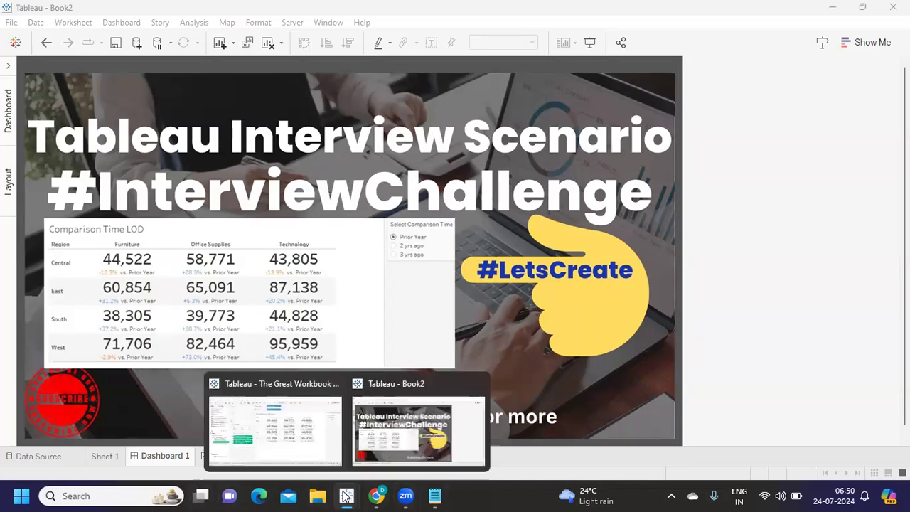
pyautogui.click(276, 416)
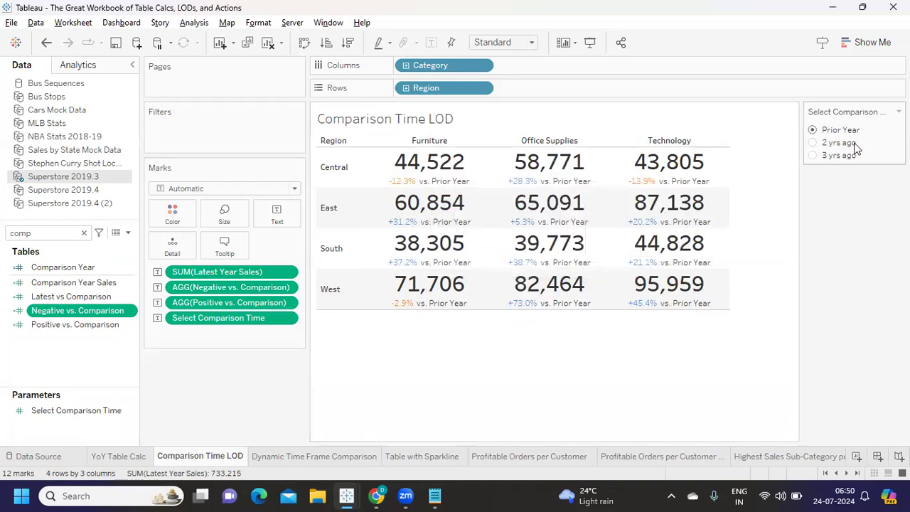
pyautogui.moveTo(398, 179)
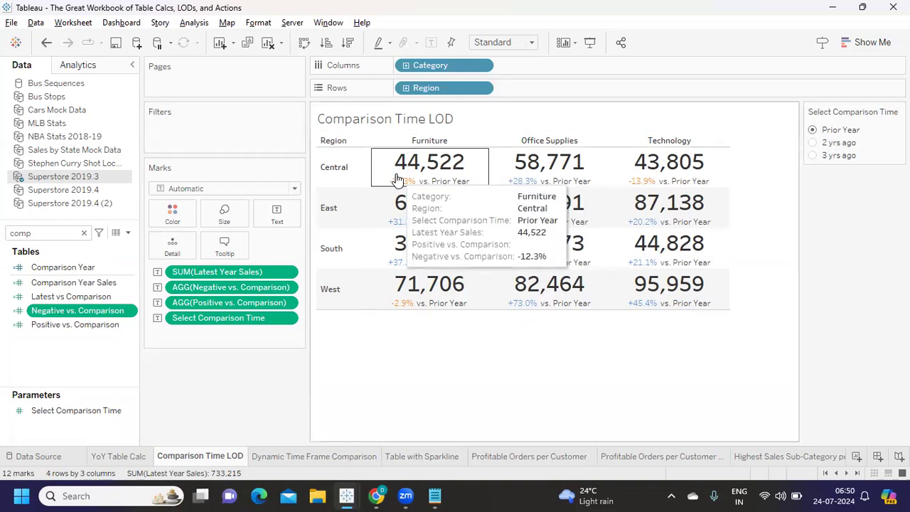
pyautogui.click(814, 143)
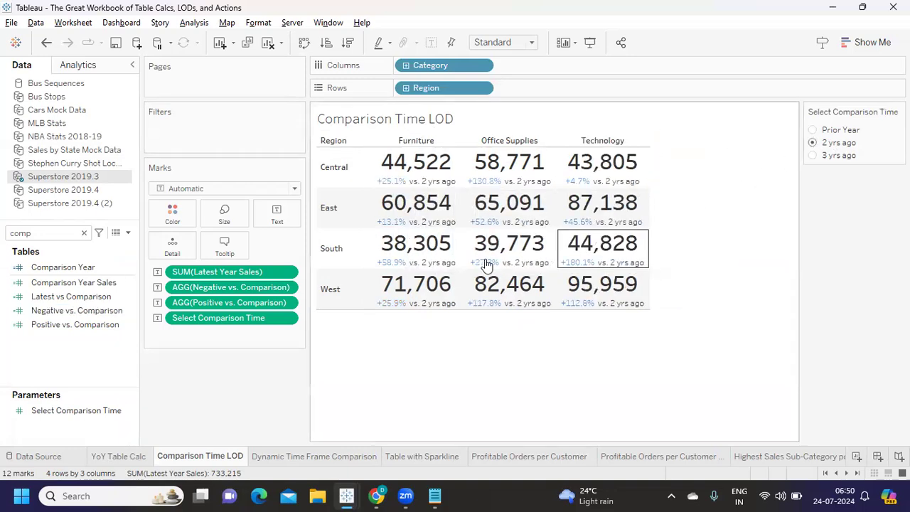
pyautogui.moveTo(421, 252)
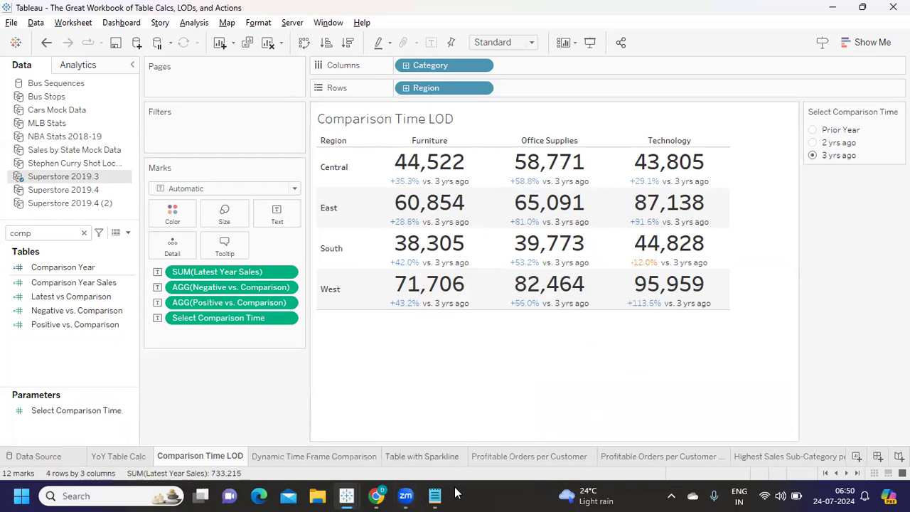
# Switch to Notepad and write "1. We Need a parameter to choose the year" under the "What we need" heading.
pyautogui.moveTo(435, 496)
pyautogui.click(438, 431)
pyautogui.write('1. Wee')
pyautogui.press('BackSpace')
pyautogui.write('Need a paa')
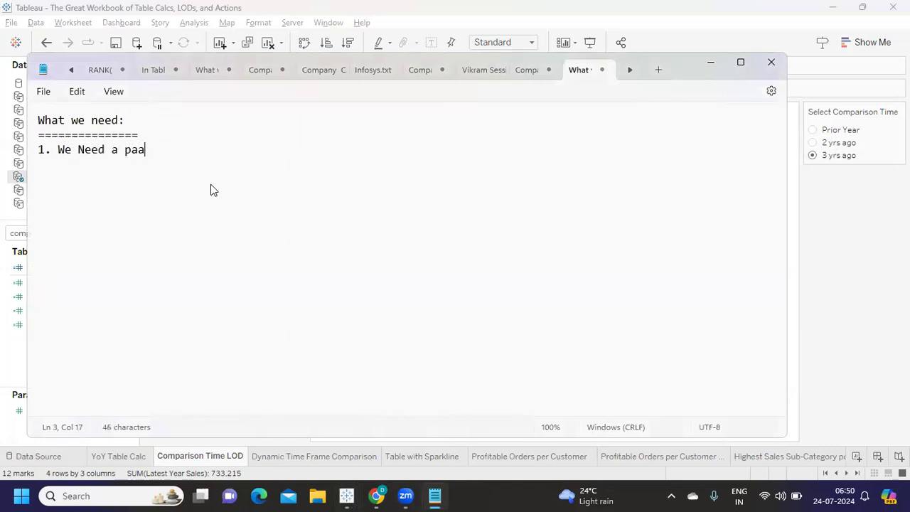
pyautogui.write('ater')
pyautogui.press('BackSpace')
pyautogui.press('BackSpace')
pyautogui.press('BackSpace')
pyautogui.write('meter to choose th')
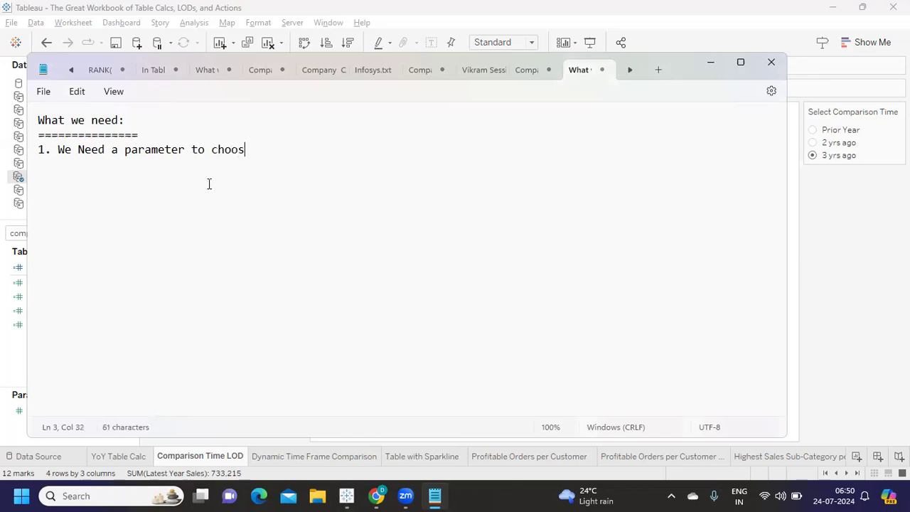
pyautogui.write('e year')
pyautogui.press('Return')
# Add the second requirement line "2. We need to find out our latest year".
pyautogui.write('2. We need to find out our ')
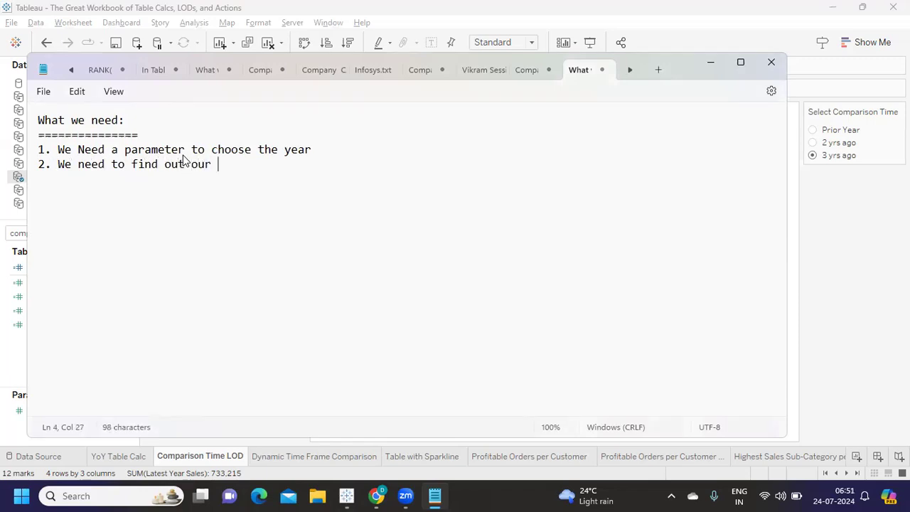
pyautogui.write('latest year')
pyautogui.press('Return')
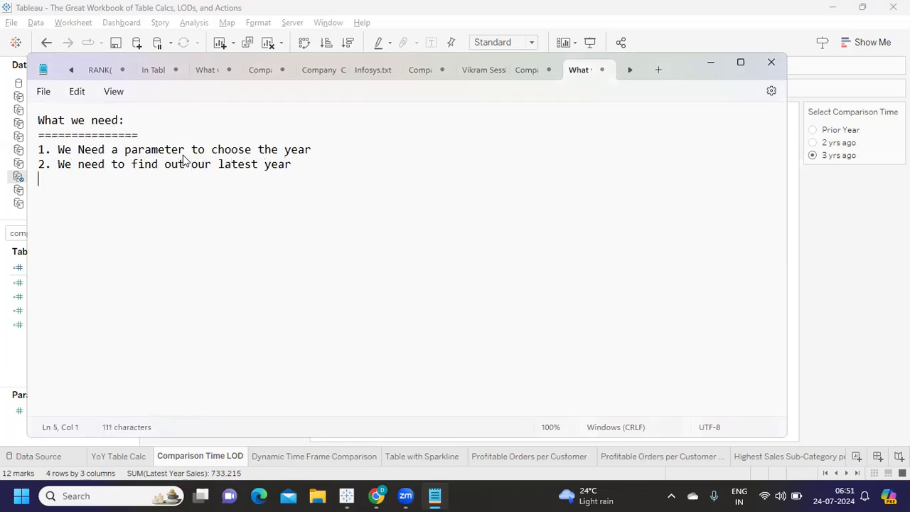
# Add "3. Based on the parameter selected we need to go to that particular year and find sales" and a divider line of equals signs.
pyautogui.write('3. Based on the parameter selected we need t')
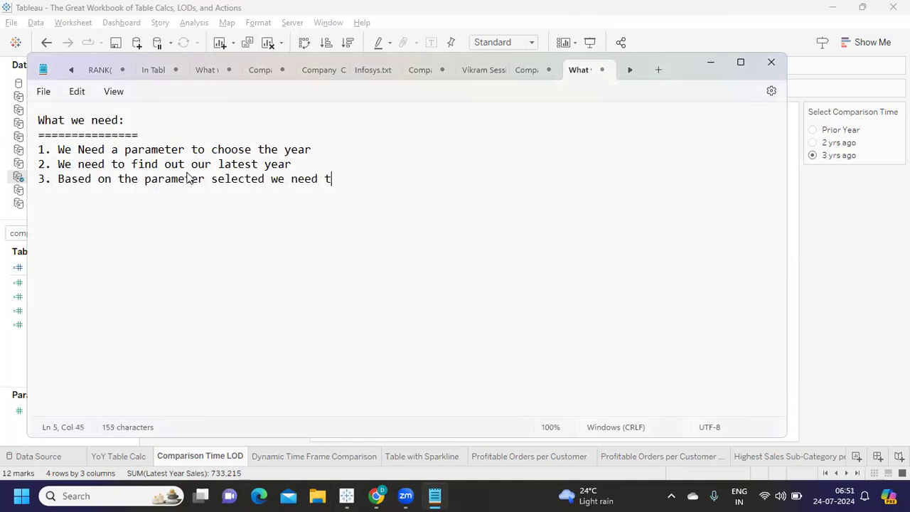
pyautogui.write('o go to that partci')
pyautogui.press('BackSpace')
pyautogui.press('BackSpace')
pyautogui.write('icular year and find sales')
pyautogui.press('Return')
pyautogui.write('=======')
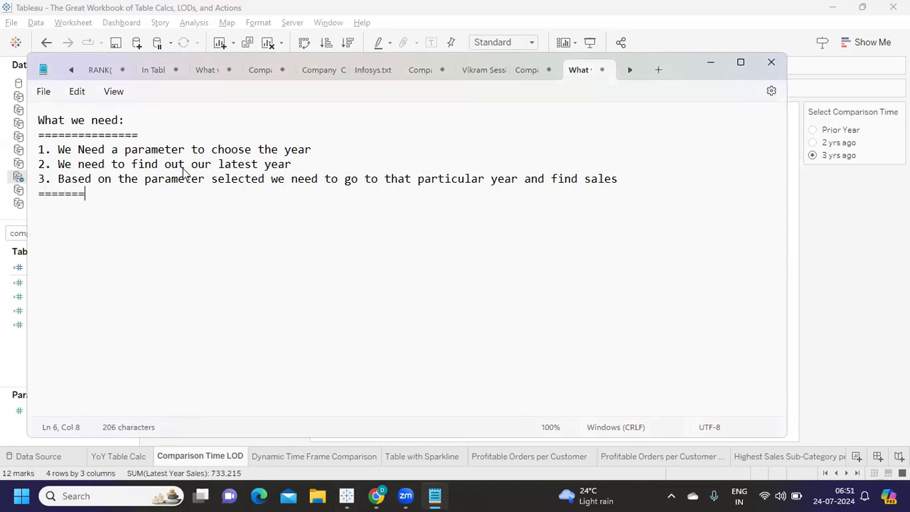
pyautogui.moveTo(627, 180); pyautogui.dragTo(22, 151)
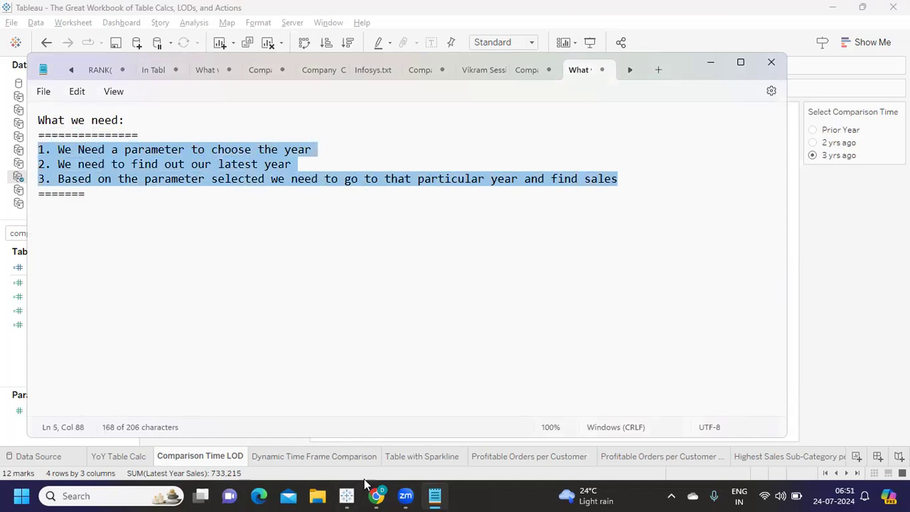
# Switch to Book2 in Tableau and connect Sheet 1 to the saved data source Sample - Superstore.
pyautogui.moveTo(347, 496)
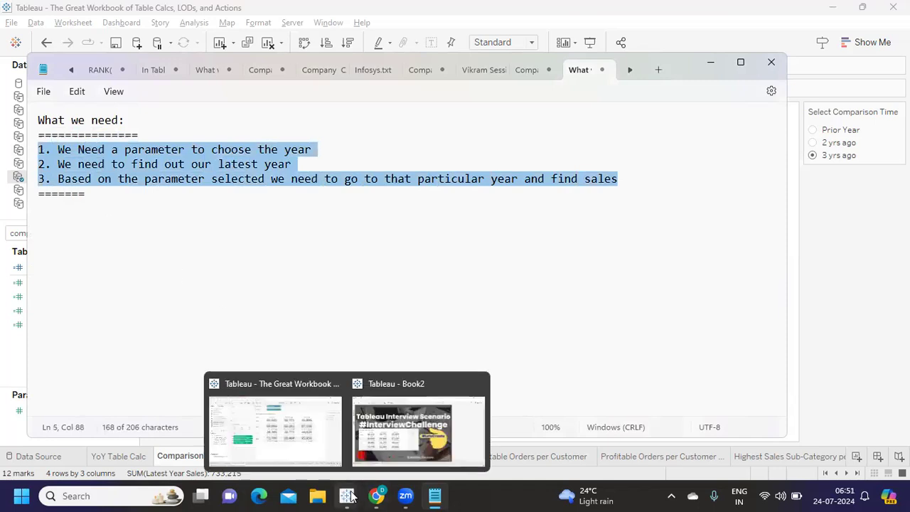
pyautogui.click(419, 430)
pyautogui.click(107, 456)
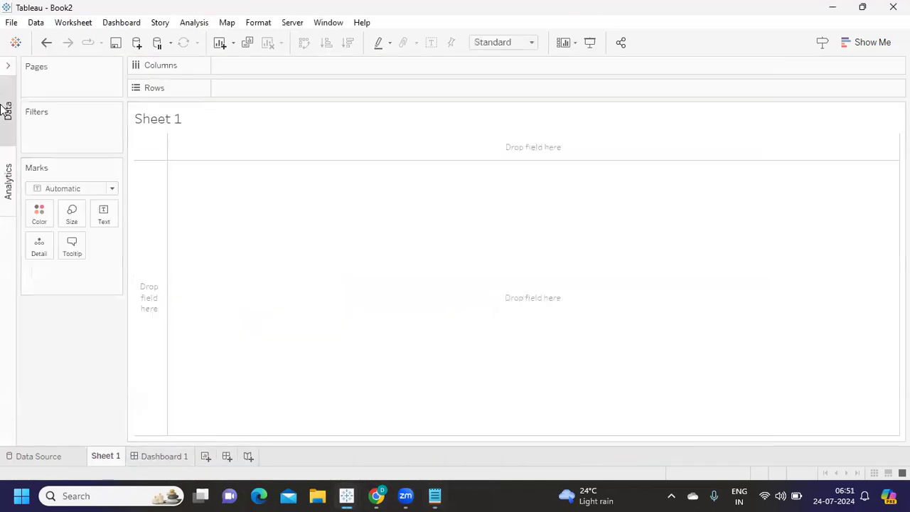
pyautogui.click(9, 67)
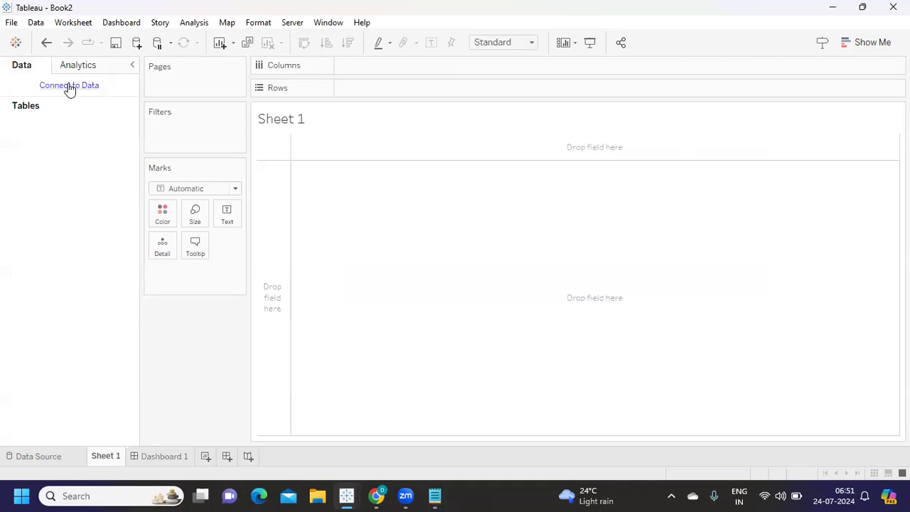
pyautogui.click(69, 89)
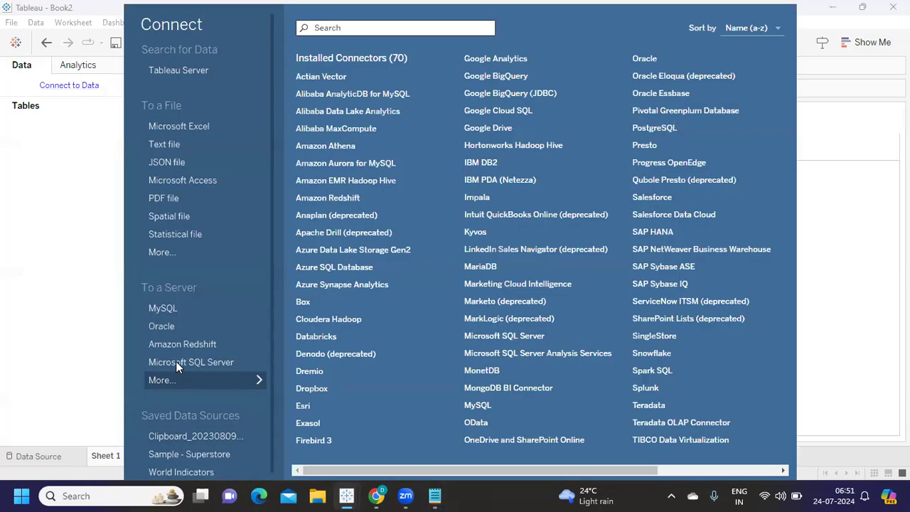
pyautogui.click(189, 454)
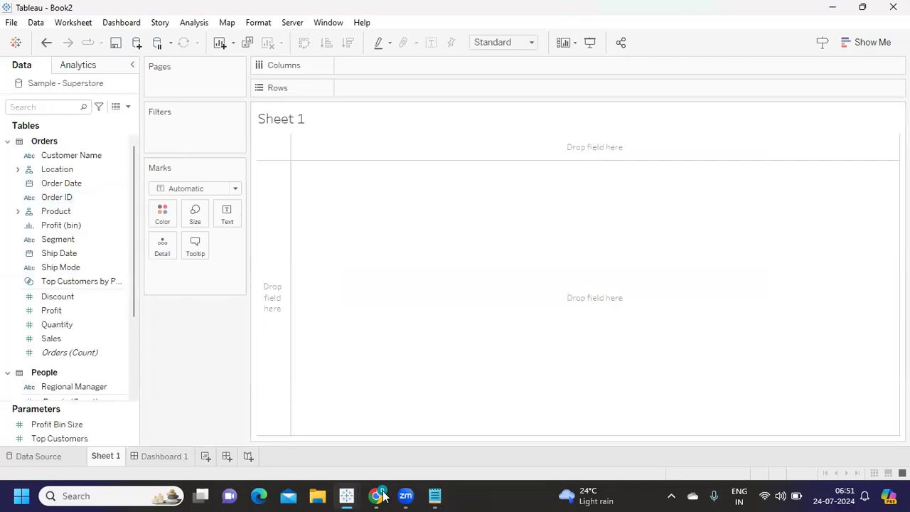
# Review the reference table on Dashboard 1 and the requirement notes in Notepad, ending on Sheet 1 in Tableau.
pyautogui.click(150, 454)
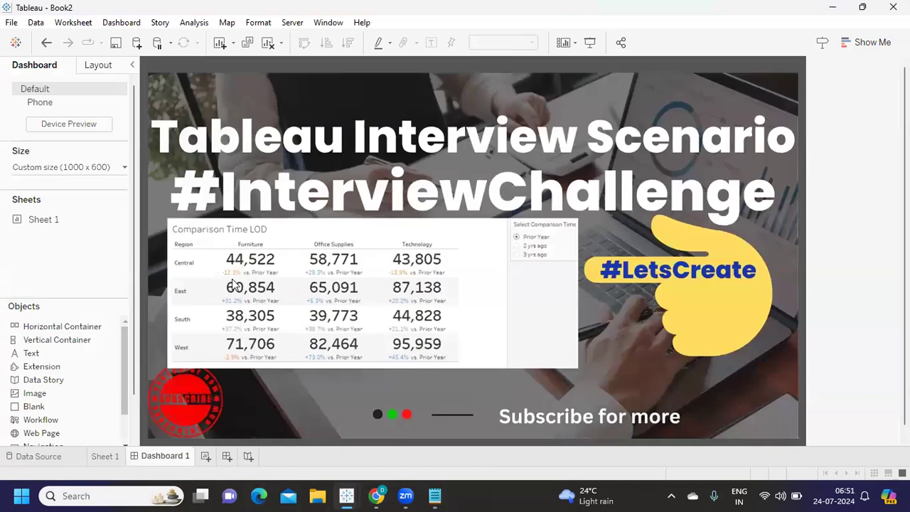
pyautogui.hotkey('alt', 'Tab')
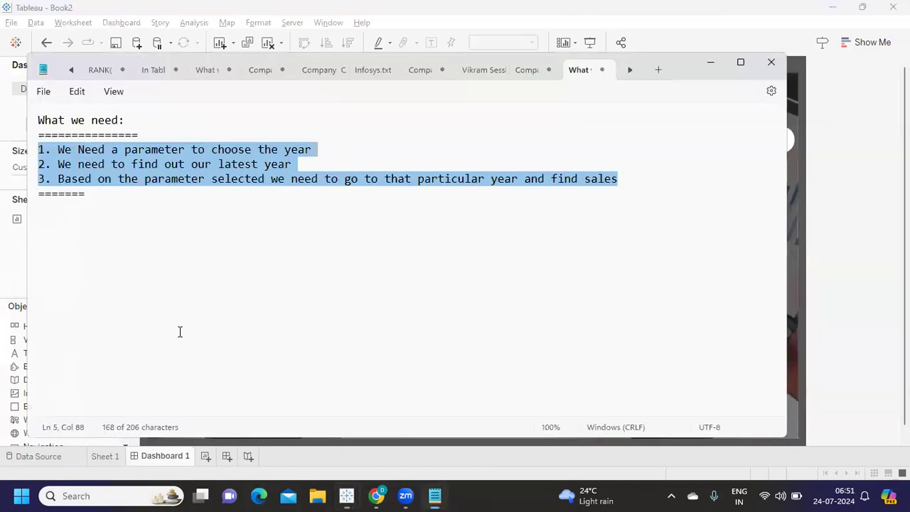
pyautogui.hotkey('alt', 'Tab')
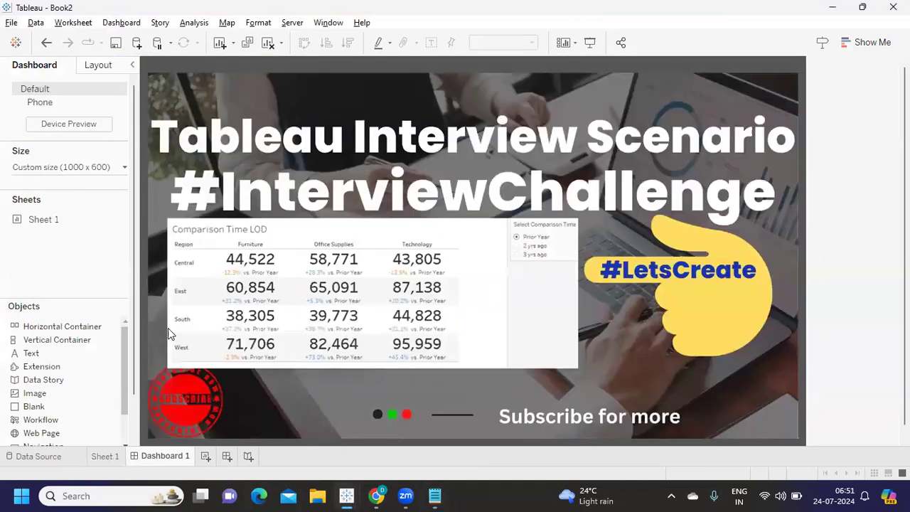
pyautogui.click(106, 459)
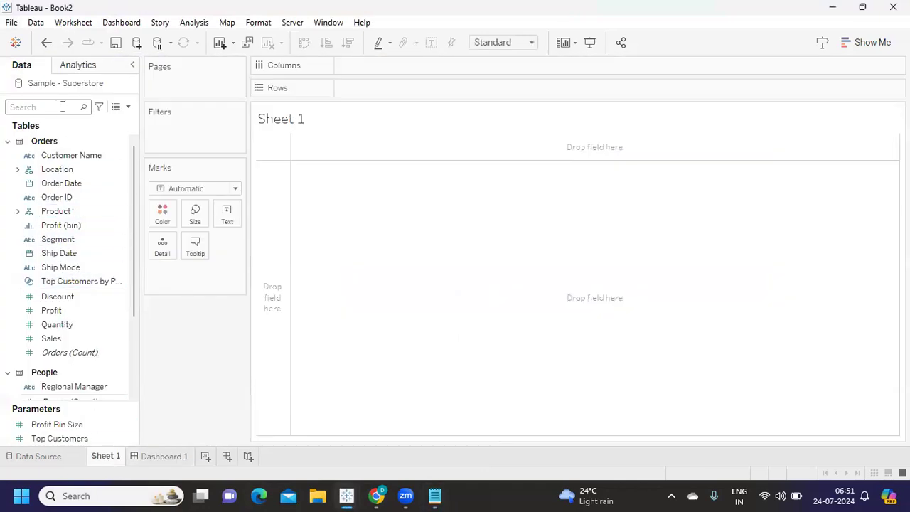
# Lay out Sheet 1 with Category on Columns and Region on Rows, finding both fields through the data search.
pyautogui.write('ca')
pyautogui.moveTo(75, 182); pyautogui.dragTo(412, 64)
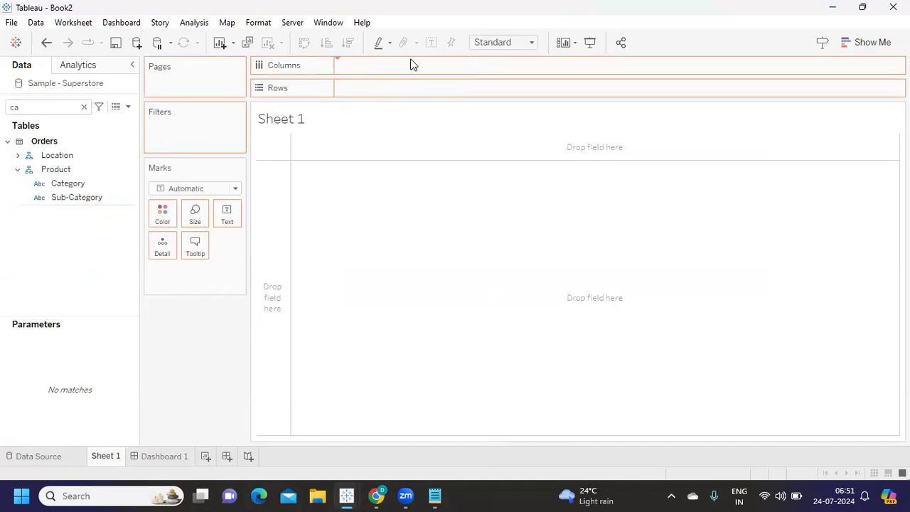
pyautogui.doubleClick(45, 108)
pyautogui.write('re')
pyautogui.moveTo(63, 182); pyautogui.dragTo(363, 88)
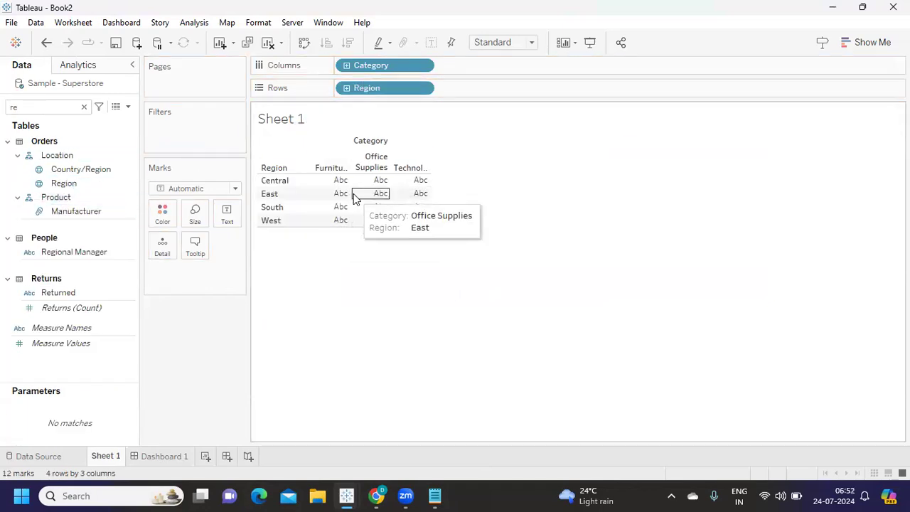
pyautogui.click(84, 107)
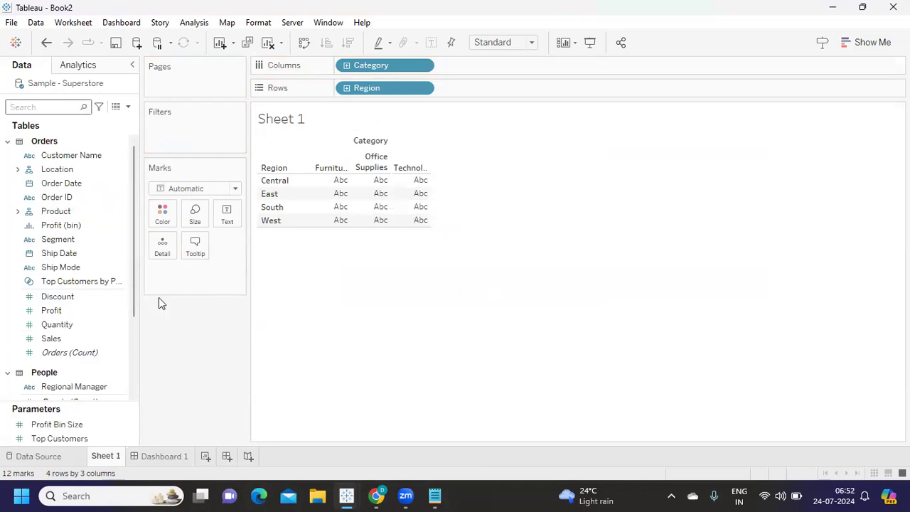
pyautogui.click(128, 106)
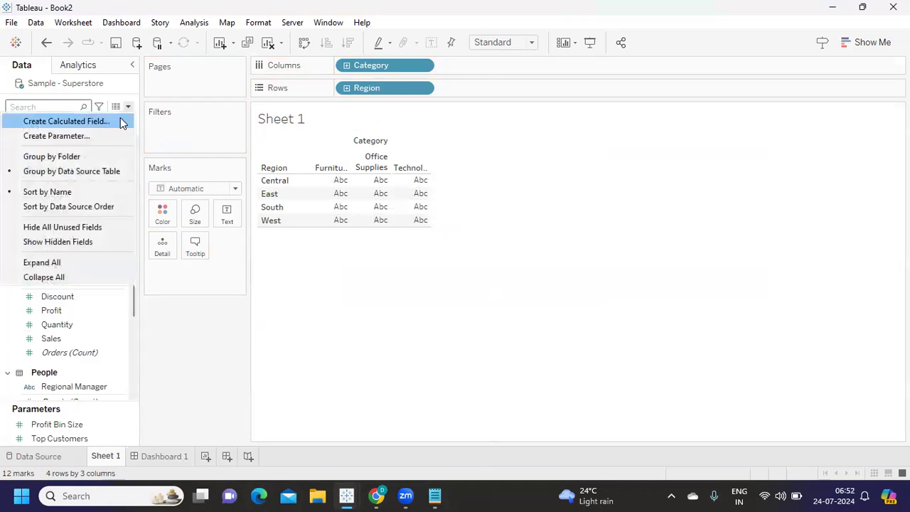
pyautogui.click(121, 122)
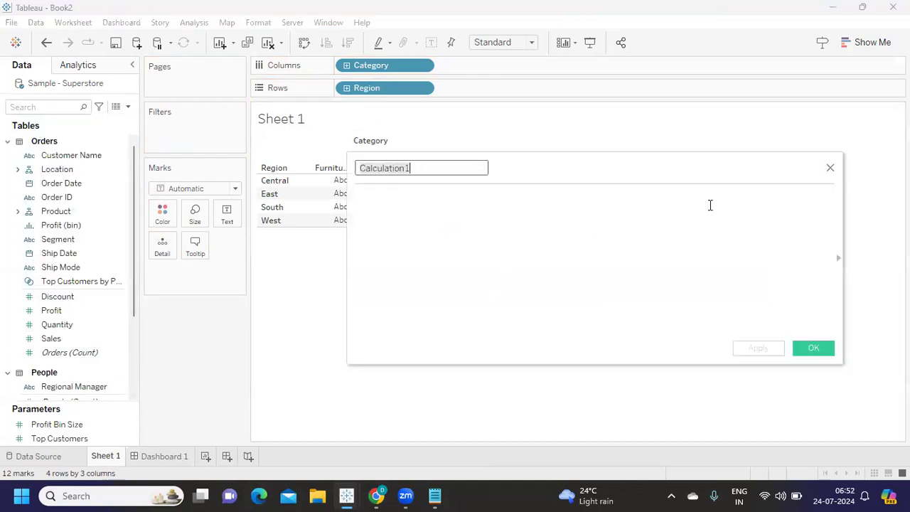
pyautogui.click(830, 168)
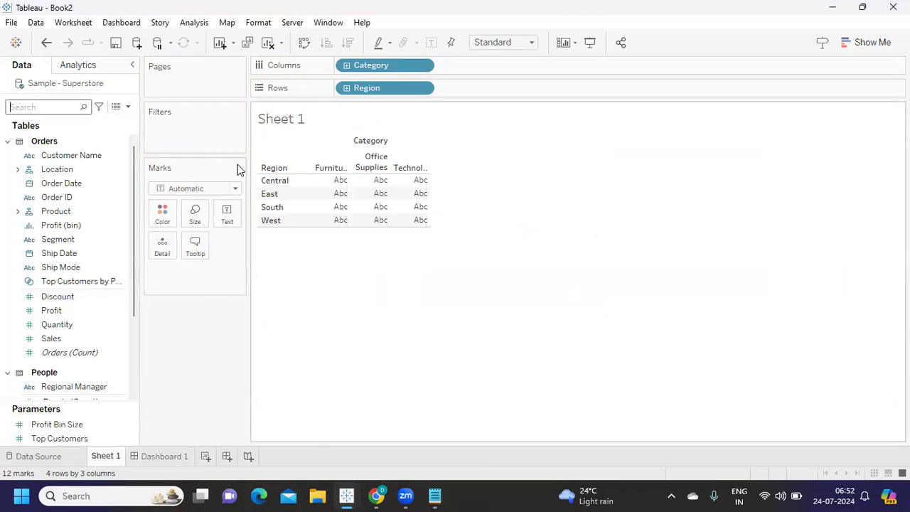
# Start a new parameter named Select Year with the Integer data type.
pyautogui.click(129, 107)
pyautogui.click(184, 200)
pyautogui.hotkey('ctrl', 'a')
pyautogui.write('Select Year')
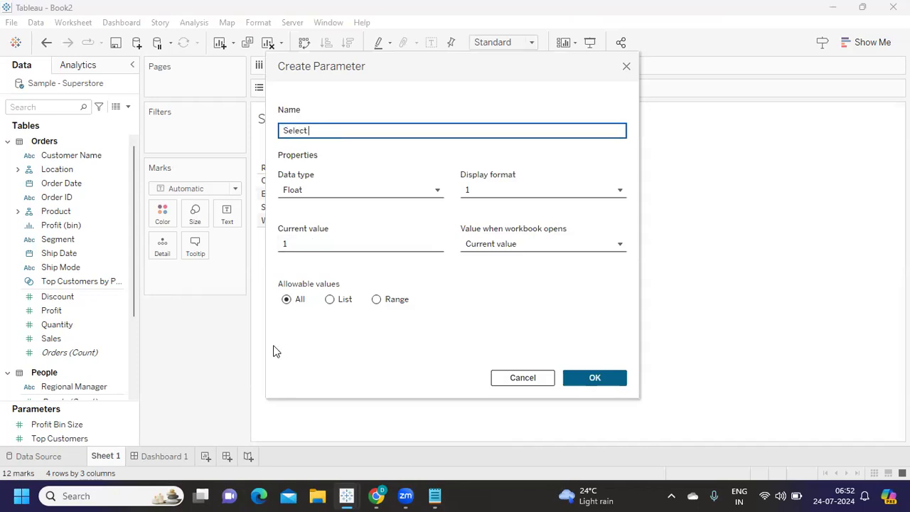
pyautogui.click(340, 197)
pyautogui.click(310, 226)
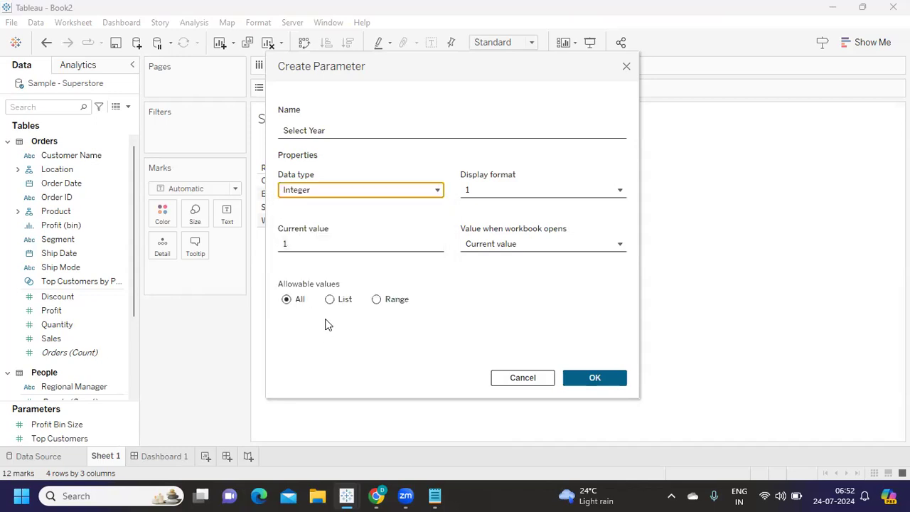
# Restrict the parameter's allowable values to a list containing -1, -2 and -3.
pyautogui.click(329, 298)
pyautogui.click(304, 343)
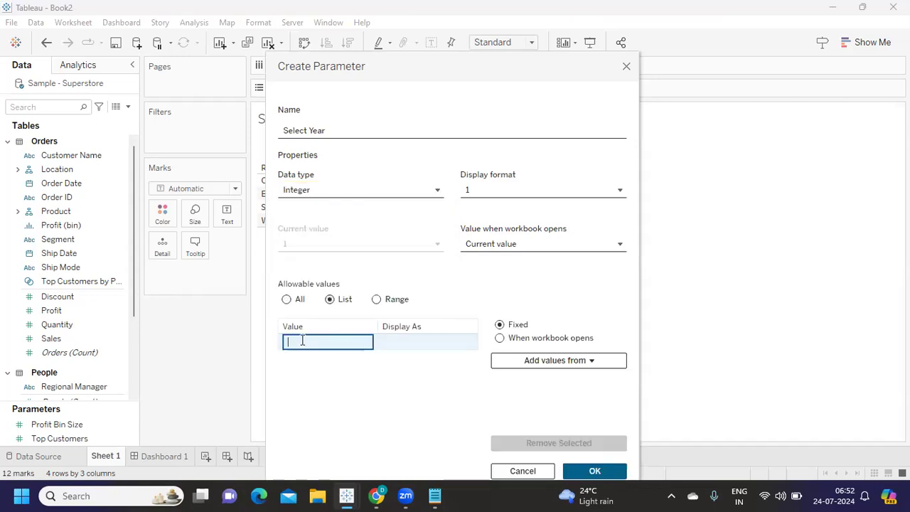
pyautogui.write('-1')
pyautogui.press('Return')
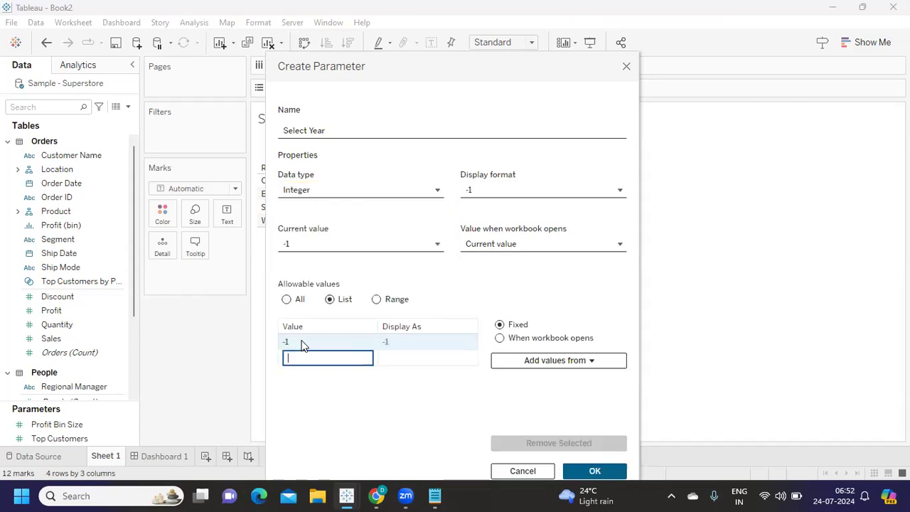
pyautogui.press('Return')
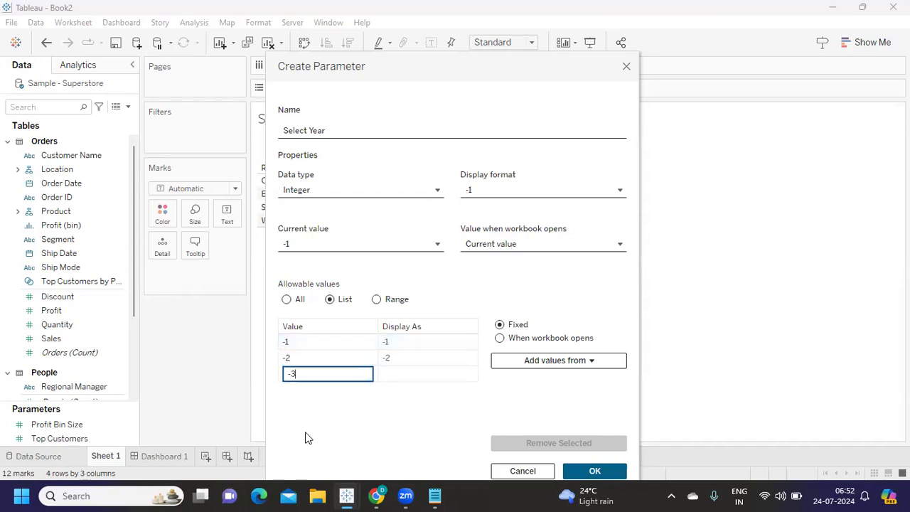
pyautogui.write('-3')
pyautogui.press('Return')
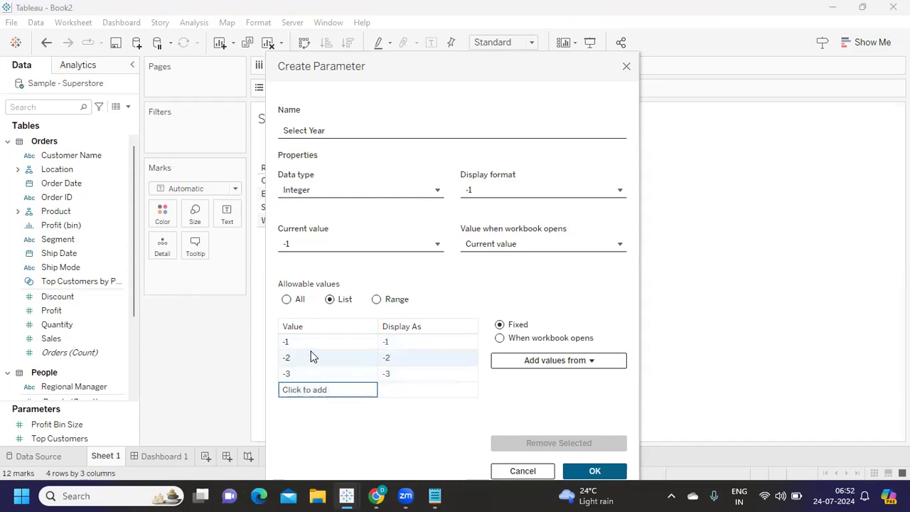
# Set the display name of the parameter value -1 to "Prior Year".
pyautogui.click(389, 347)
pyautogui.click(391, 345)
pyautogui.click(384, 345)
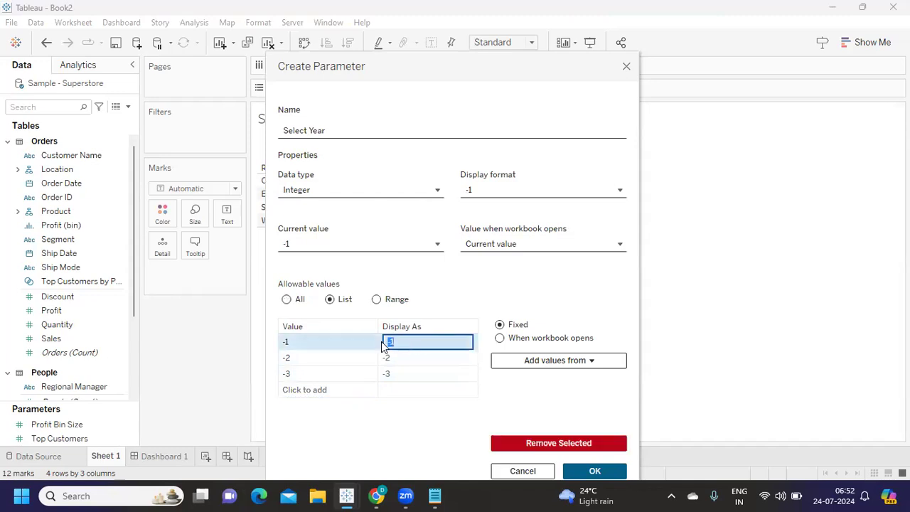
pyautogui.write('Prior Year')
# Set the display name of the parameter value -2 to "2Yrs Ago".
pyautogui.click(385, 359)
pyautogui.click(397, 359)
pyautogui.click(359, 359)
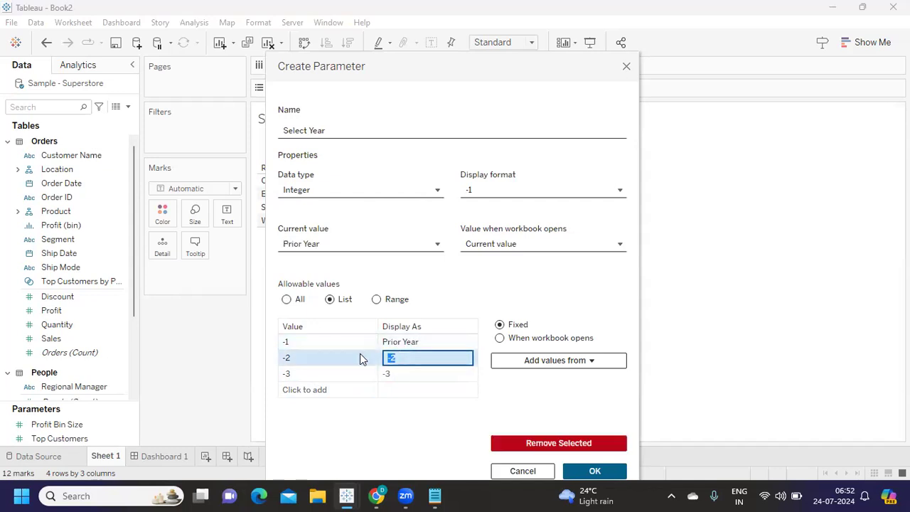
pyautogui.write('2Yrs Ago')
pyautogui.press('Return')
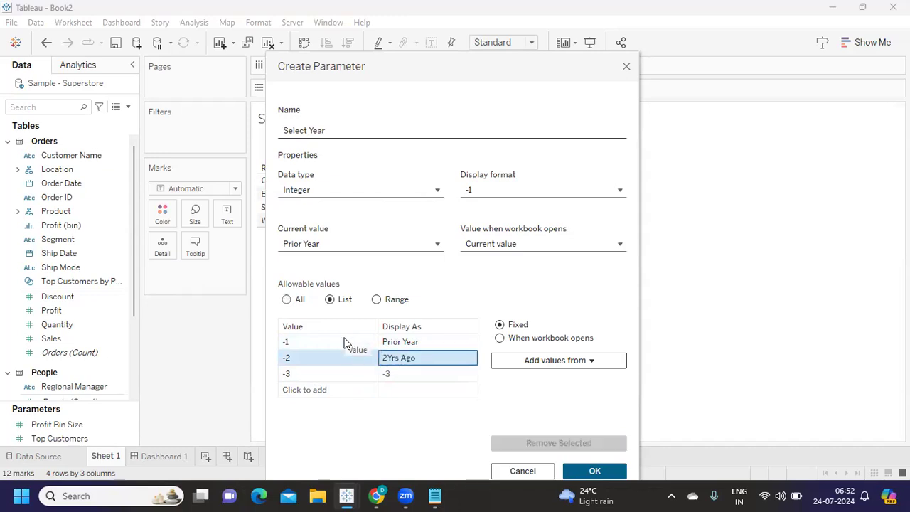
# Set the display name of the parameter value -3 to "3 Yrs Ago" and create the Select Year parameter.
pyautogui.click(398, 374)
pyautogui.click(398, 374)
pyautogui.click(368, 374)
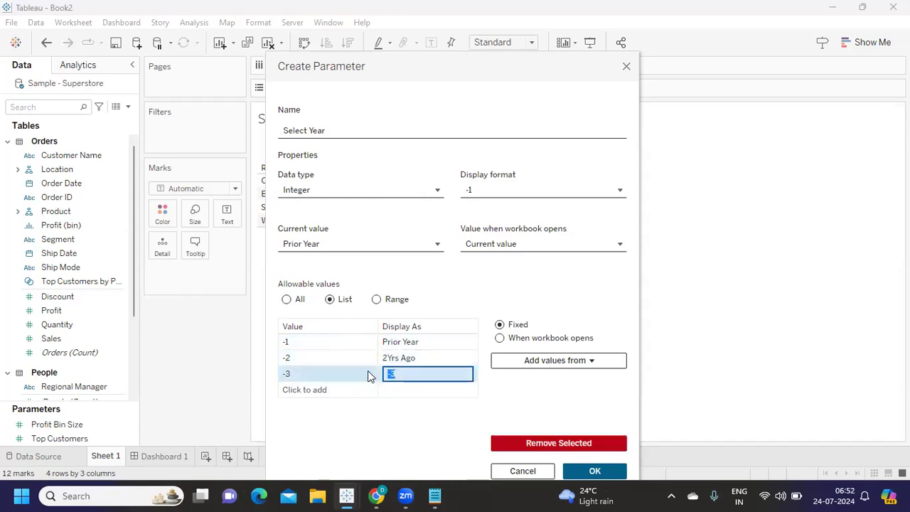
pyautogui.write('3 Yrs Ago')
pyautogui.click(593, 470)
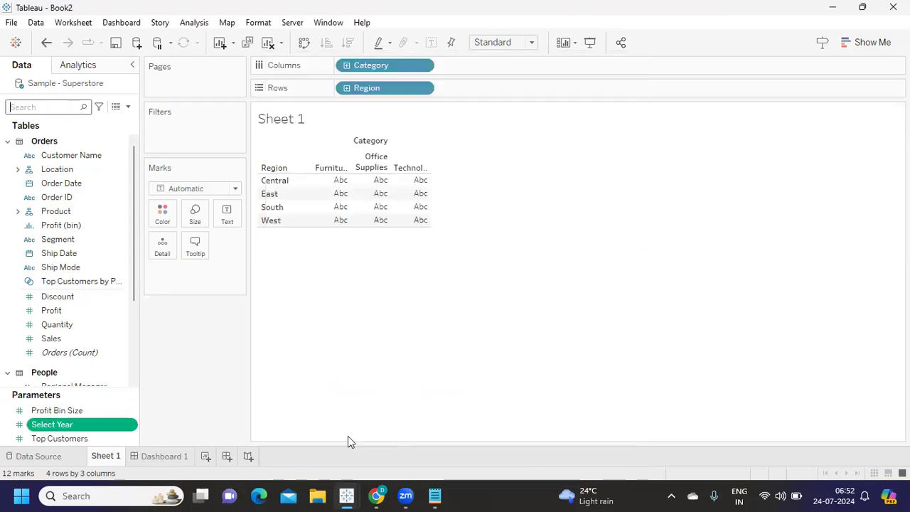
# Show the Select Year parameter on the sheet as a single value list and select Prior Year.
pyautogui.rightClick(129, 425)
pyautogui.click(174, 204)
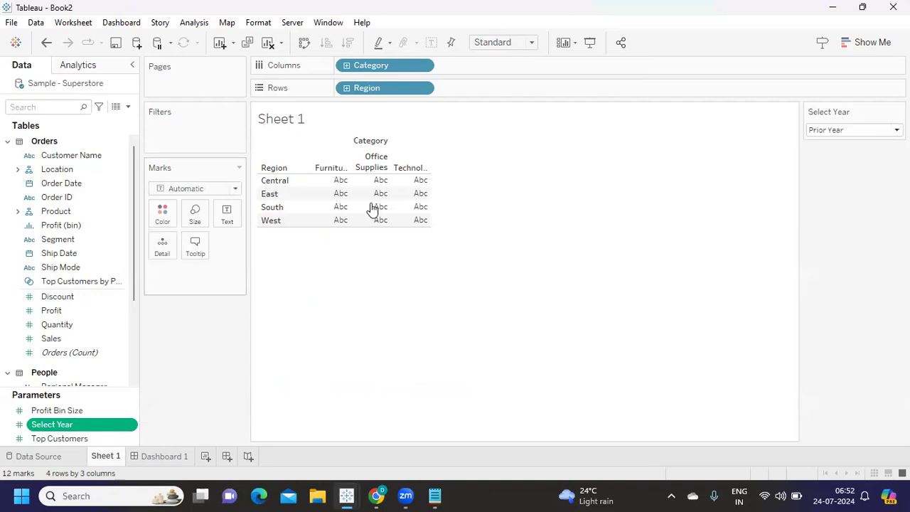
pyautogui.click(899, 112)
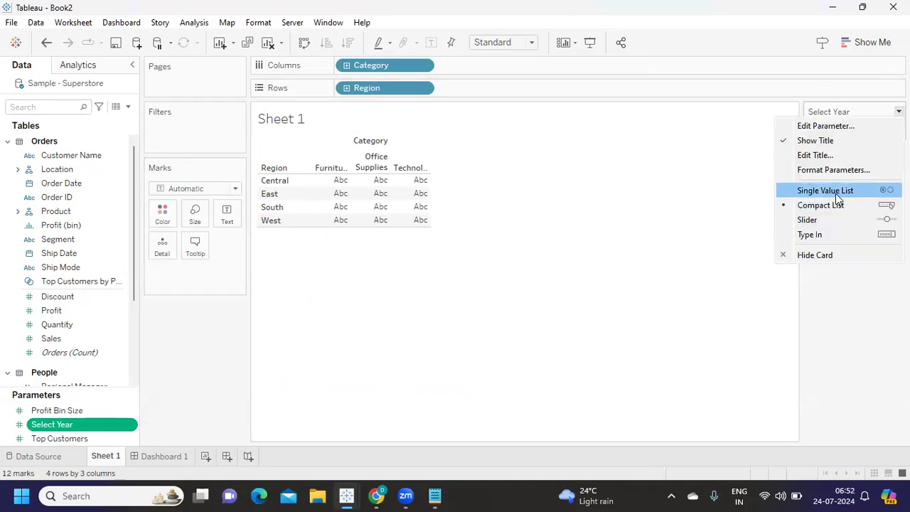
pyautogui.press('Return')
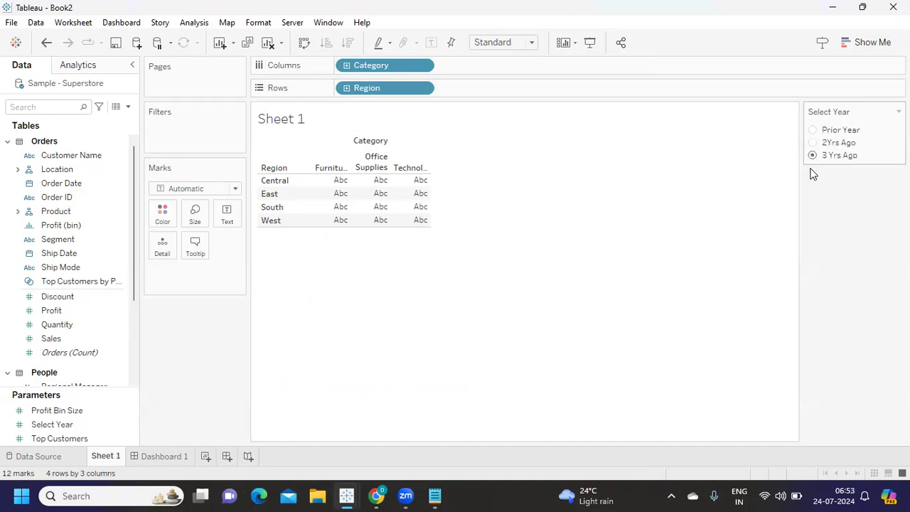
pyautogui.click(813, 131)
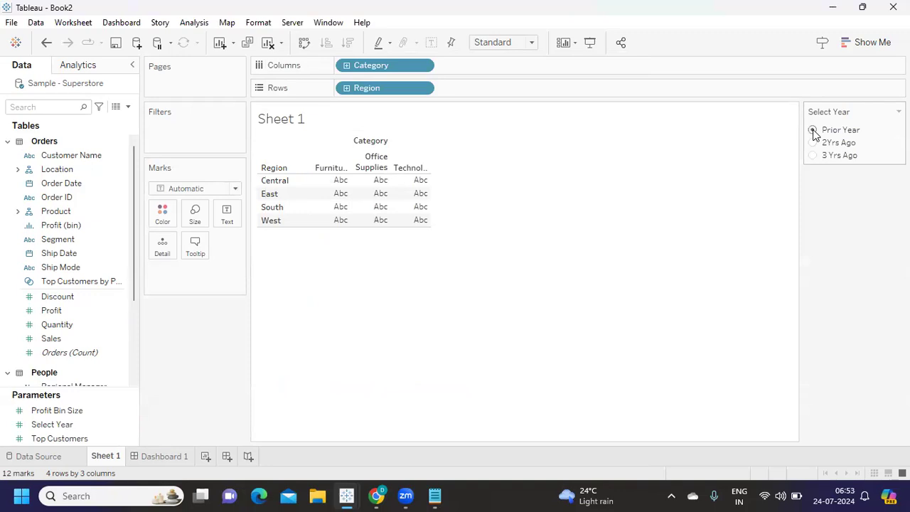
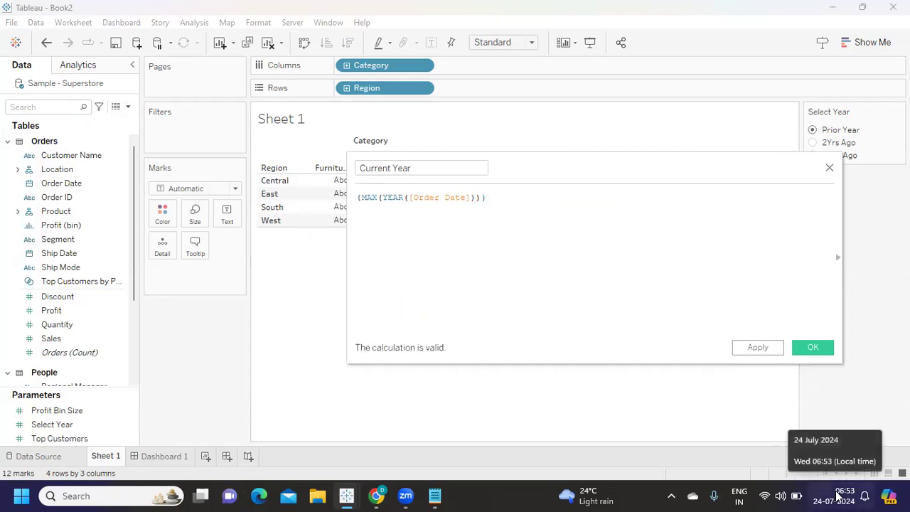
# Review the Current Year formula {MAX(YEAR([Order Date]))} and save the calculated field.
pyautogui.moveTo(490, 199); pyautogui.dragTo(356, 198)
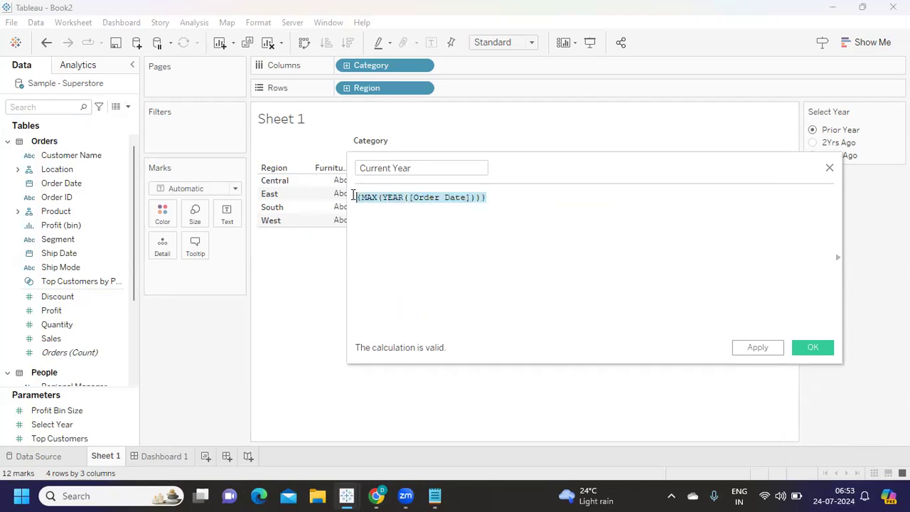
pyautogui.click(406, 210)
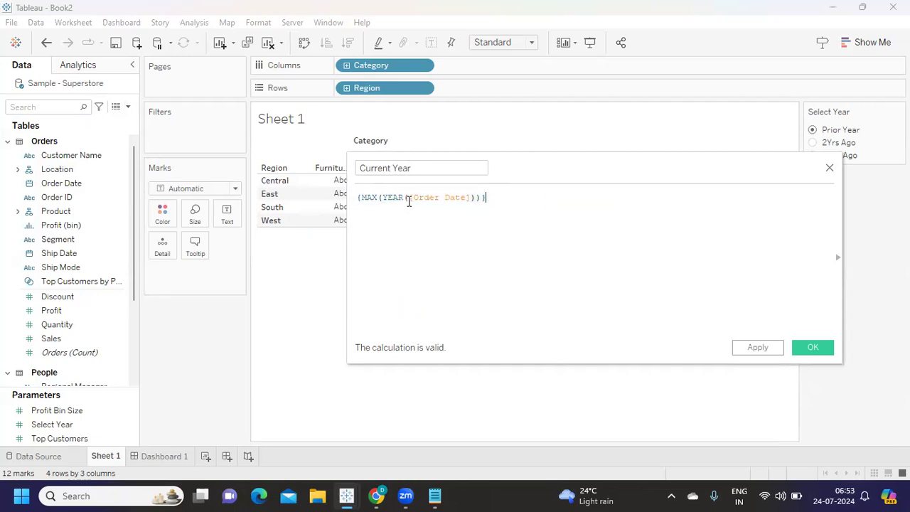
pyautogui.doubleClick(370, 199)
pyautogui.click(756, 350)
pyautogui.doubleClick(379, 199)
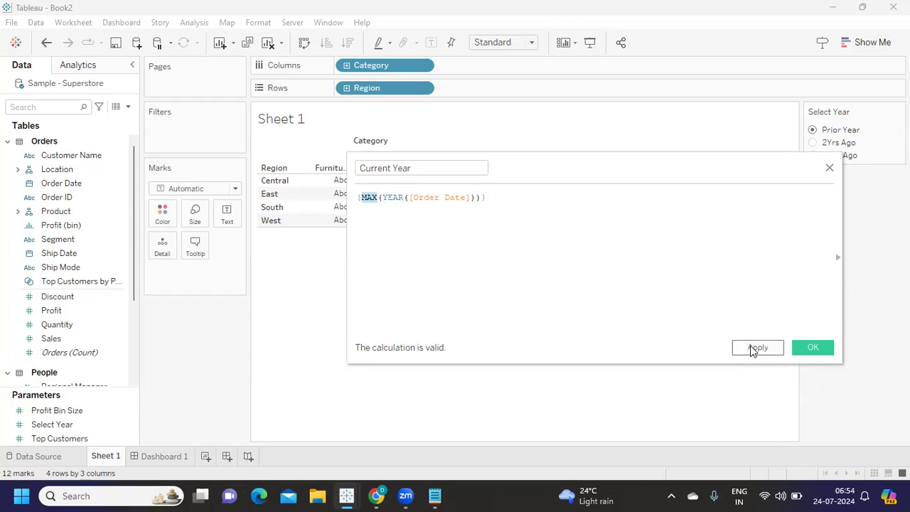
pyautogui.click(755, 347)
pyautogui.click(813, 347)
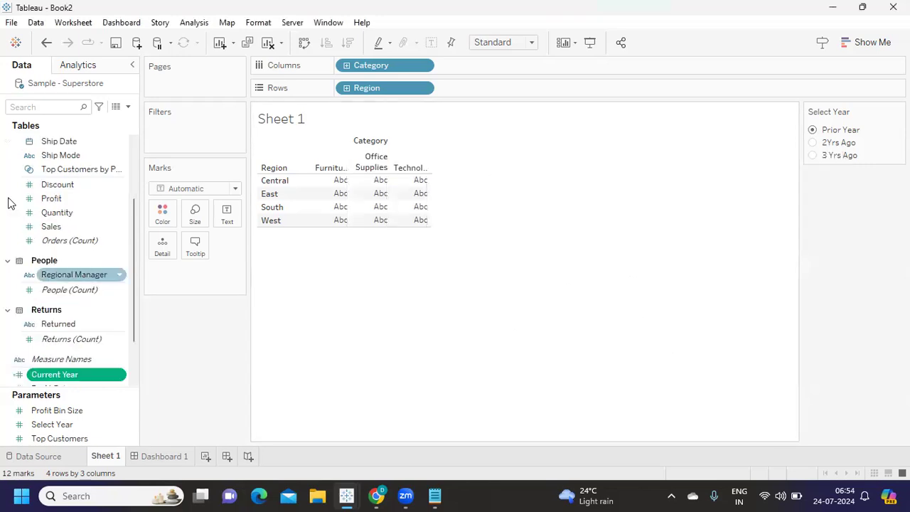
# Start a new calculated field named Current Year Sales.
pyautogui.click(129, 107)
pyautogui.click(84, 116)
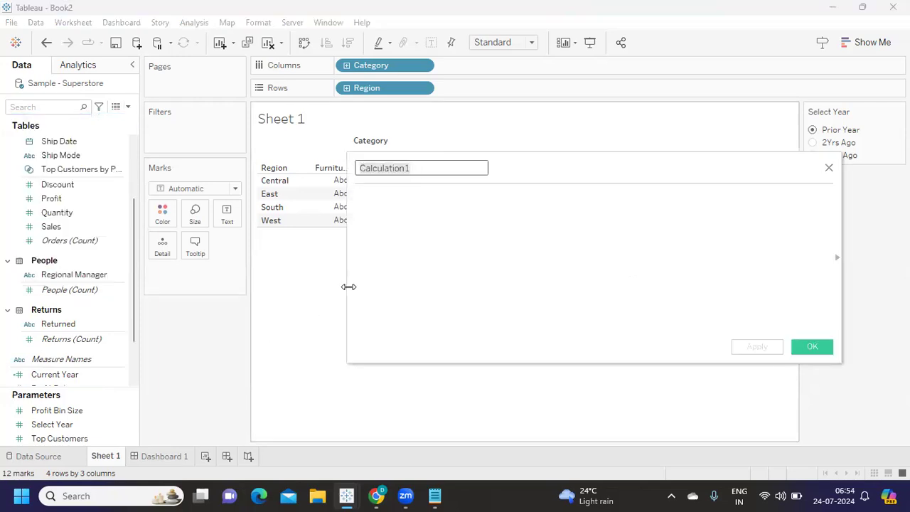
pyautogui.write('Cur')
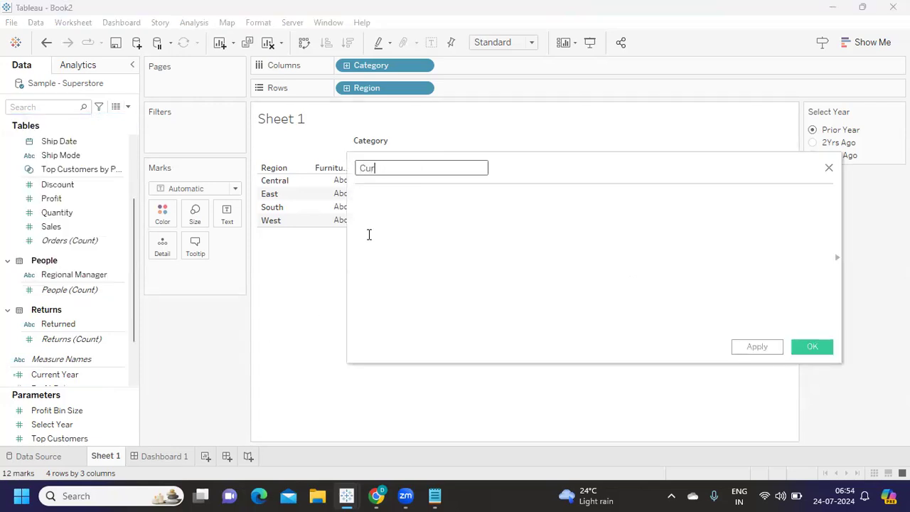
pyautogui.write('rent Year Sales')
# Enter the Current Year Sales formula IF YEAR([Order Date])=[Current Year] THEN [Sales] END.
pyautogui.click(370, 229)
pyautogui.write('IF YEA')
pyautogui.press('Return')
pyautogui.write('[Order')
pyautogui.press('Return')
pyautogui.write(')')
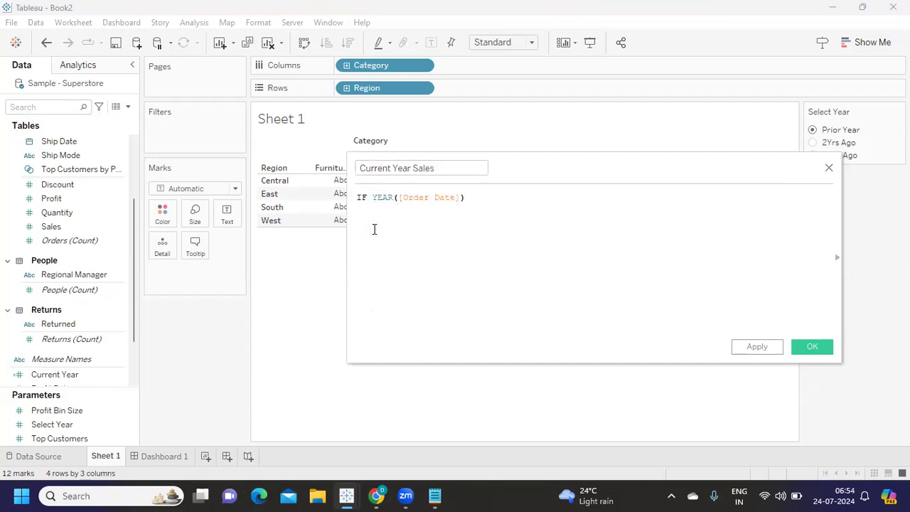
pyautogui.write('=')
pyautogui.write('[Cu')
pyautogui.press('Return')
pyautogui.write('th')
pyautogui.press('Return')
pyautogui.write('sa')
pyautogui.press('Return')
pyautogui.press('Return')
pyautogui.write('END')
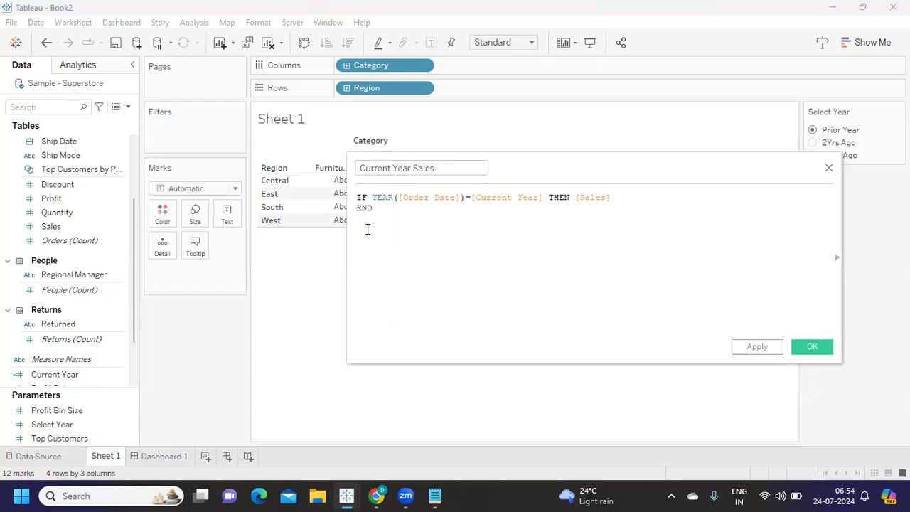
# Save the Current Year Sales field and show its sum as text in the Region by Category table.
pyautogui.click(756, 346)
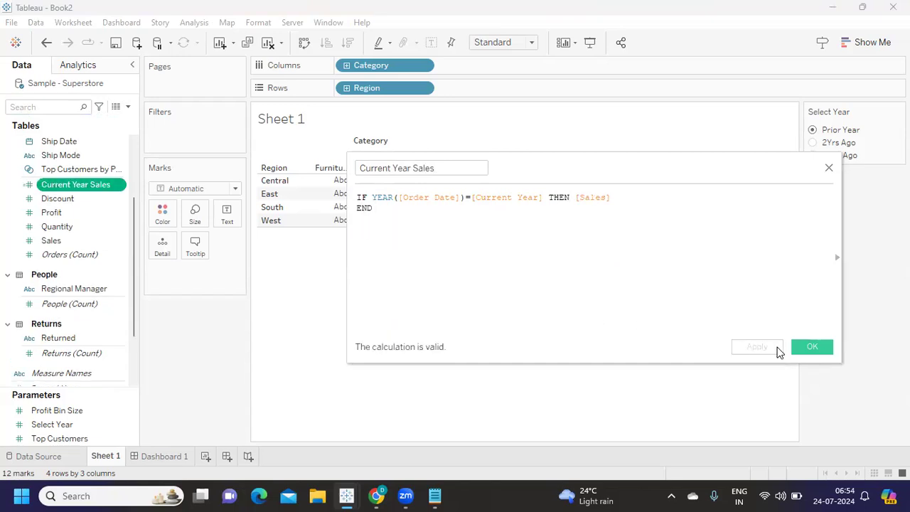
pyautogui.click(807, 352)
pyautogui.moveTo(75, 184); pyautogui.dragTo(224, 219)
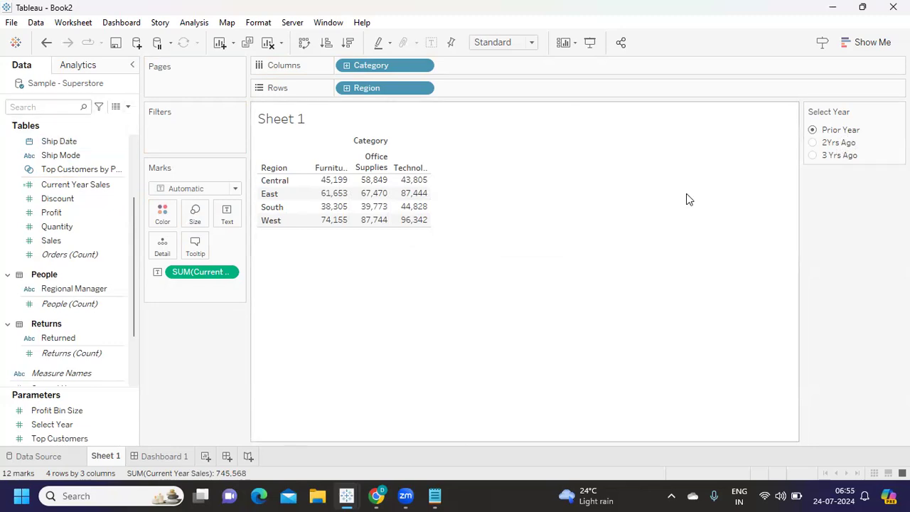
# Start a calculated field named "Comparision year" with the formula [Current Year]+[Select Year].
pyautogui.click(128, 107)
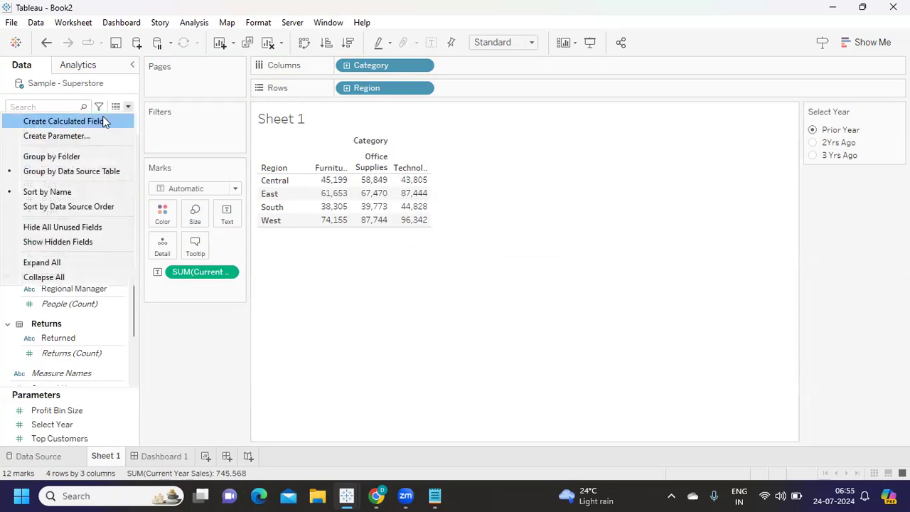
pyautogui.click(102, 119)
pyautogui.write('Comparision year')
pyautogui.press('Tab')
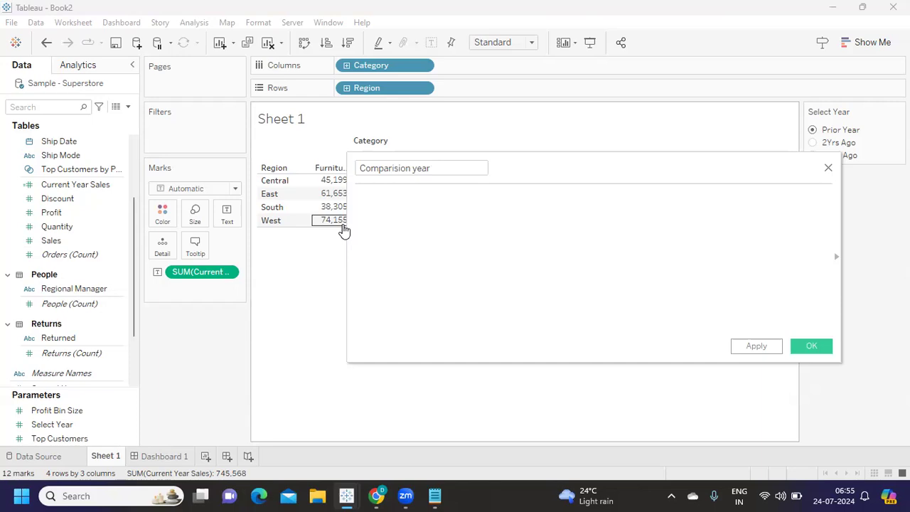
pyautogui.write('[')
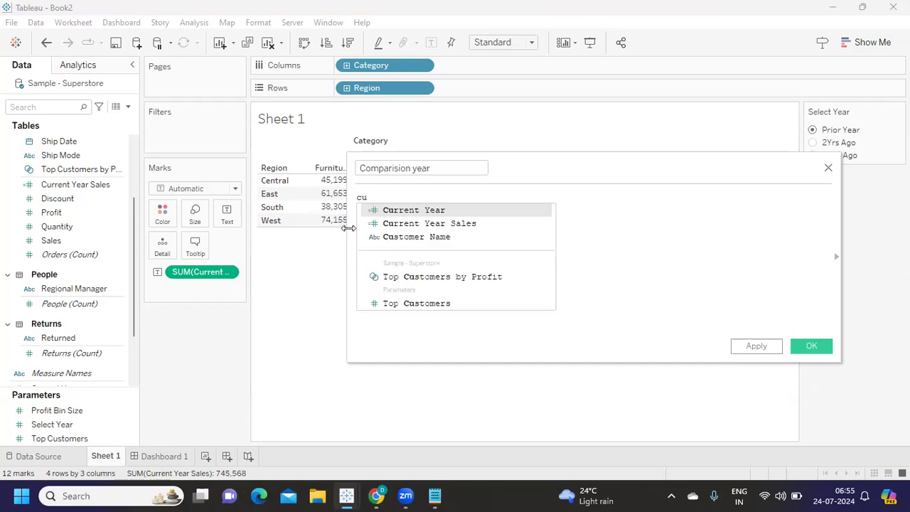
pyautogui.press('Return')
pyautogui.write('+sel')
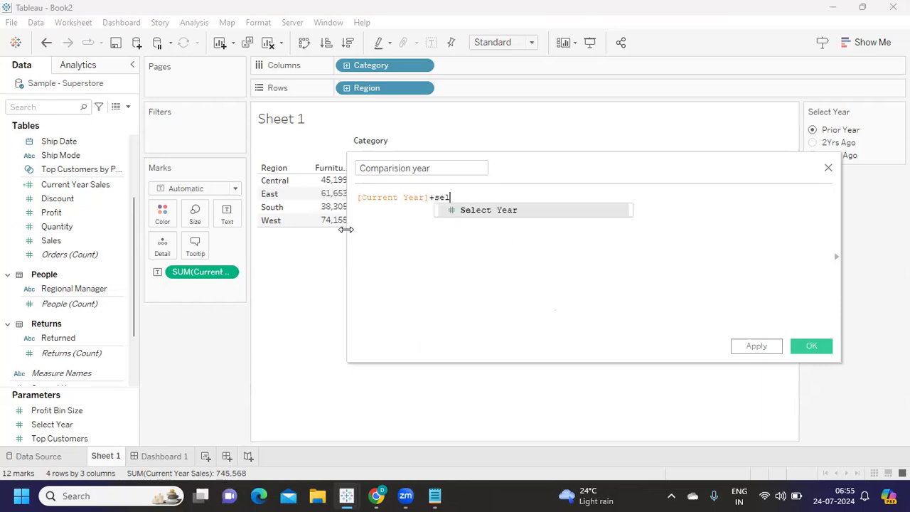
pyautogui.press('Return')
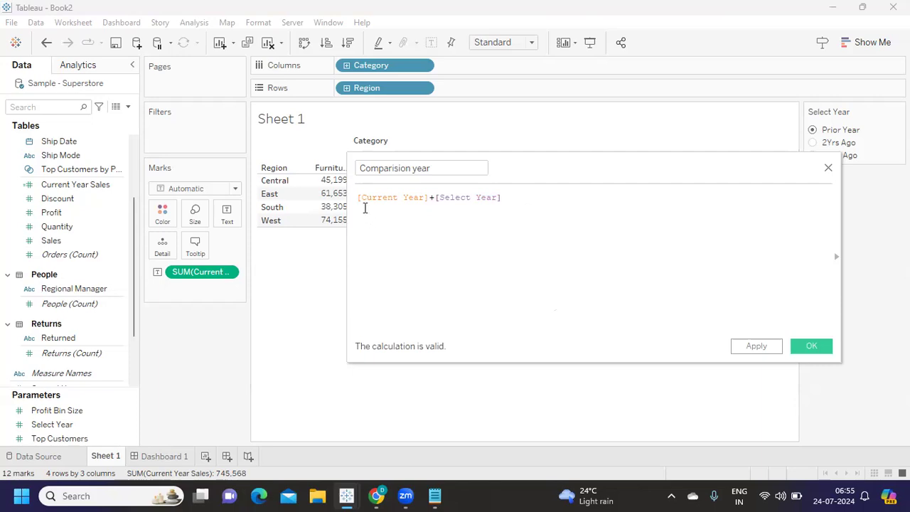
# Add the comment //2024-1 =2023 below the Comparision year formula, checking the Select Year parameter's list values along the way.
pyautogui.press('Return')
pyautogui.write('//202')
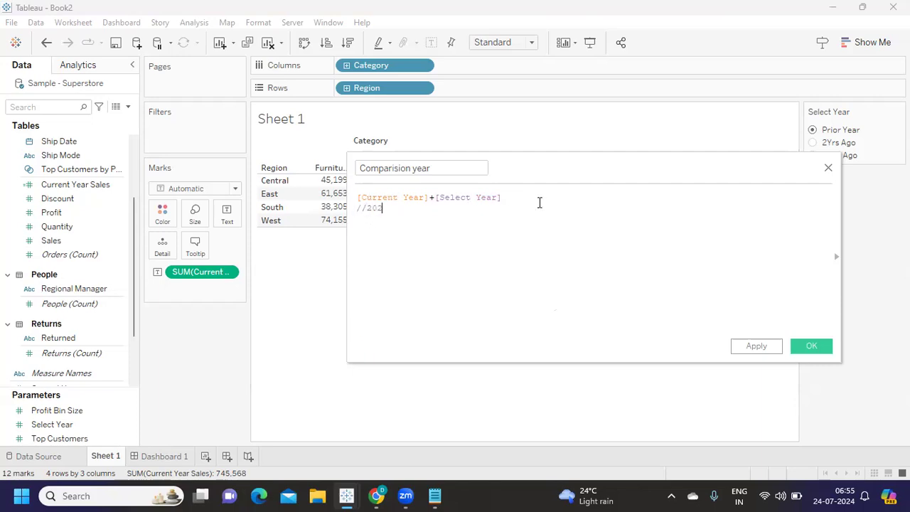
pyautogui.write('4')
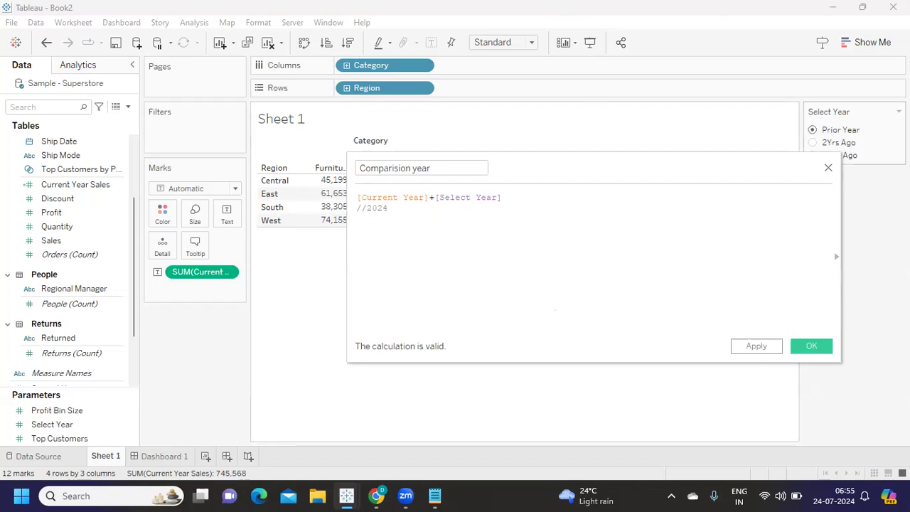
pyautogui.click(899, 112)
pyautogui.click(844, 127)
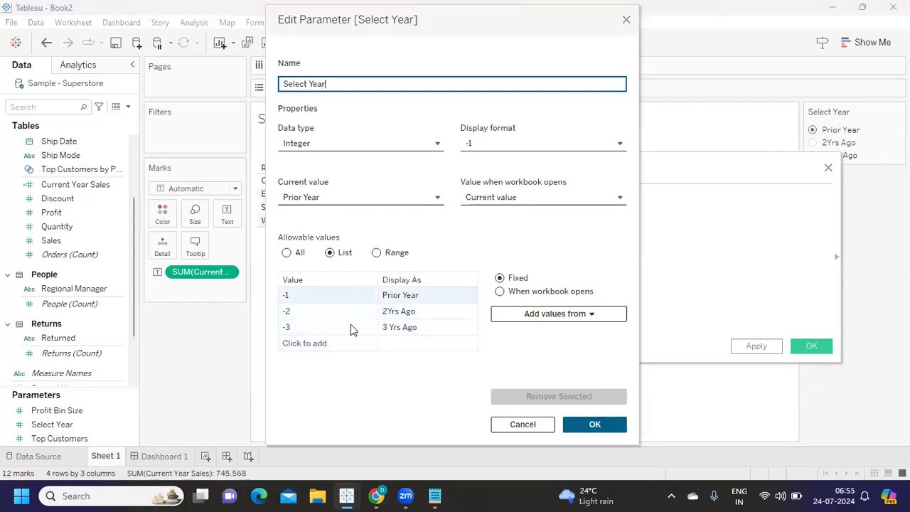
pyautogui.click(595, 424)
pyautogui.write('-1 =2023')
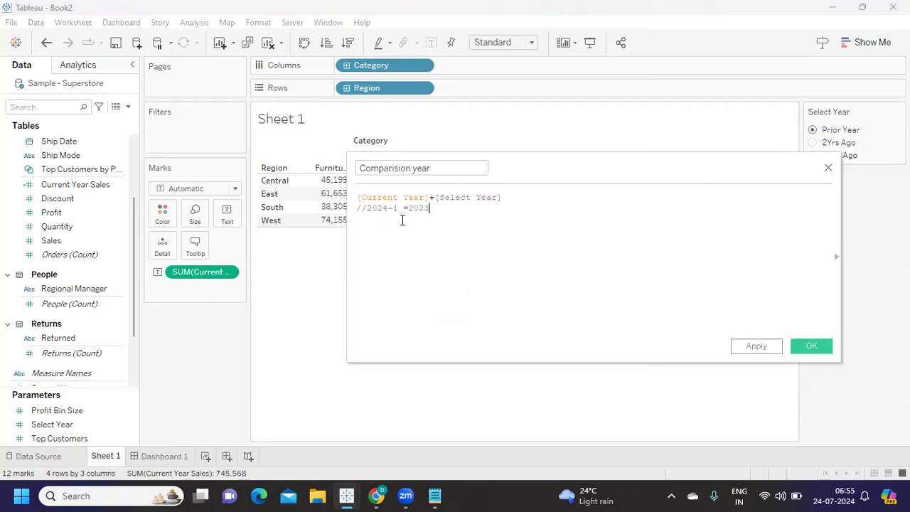
# Change the comment below the Comparision year formula to //2024-2 =2022.
pyautogui.moveTo(431, 208); pyautogui.dragTo(366, 208)
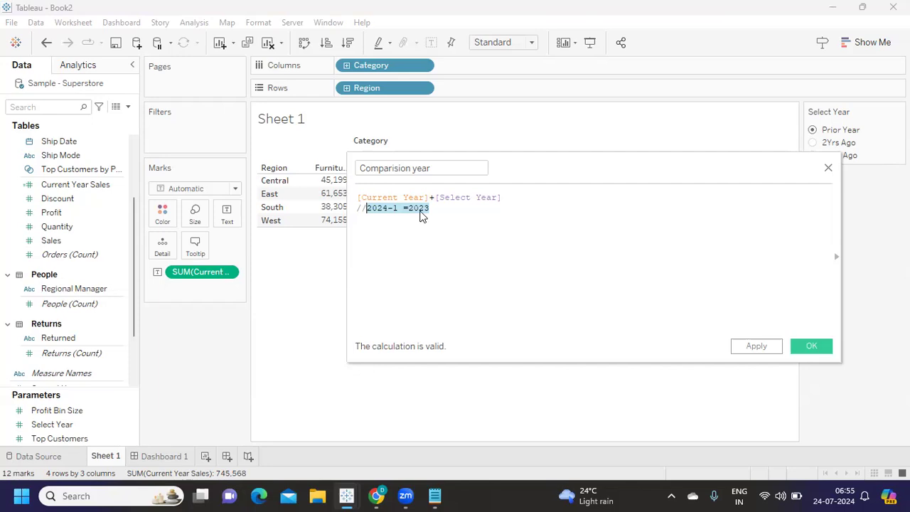
pyautogui.click(453, 211)
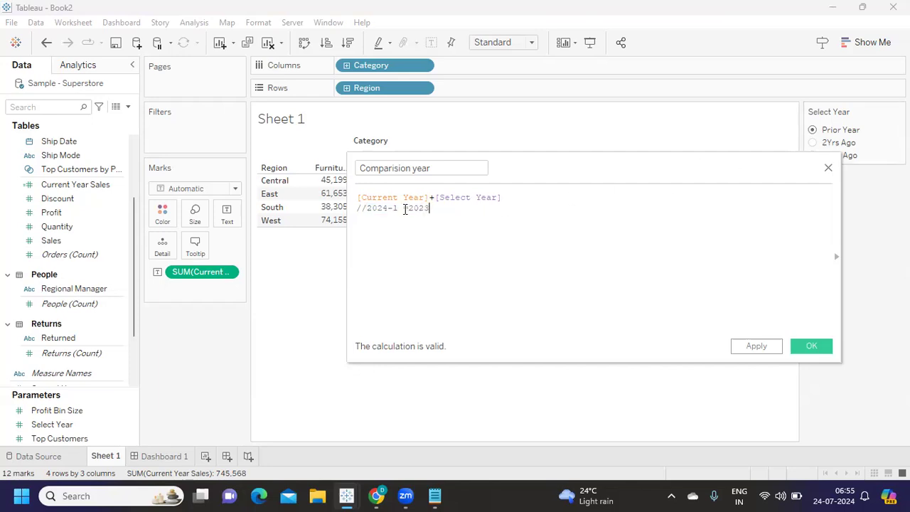
pyautogui.write('2')
pyautogui.moveTo(430, 208); pyautogui.dragTo(420, 208)
pyautogui.write('22')
pyautogui.hotkey('ctrl', 'shift', 'Left')
pyautogui.moveTo(431, 208); pyautogui.dragTo(355, 208)
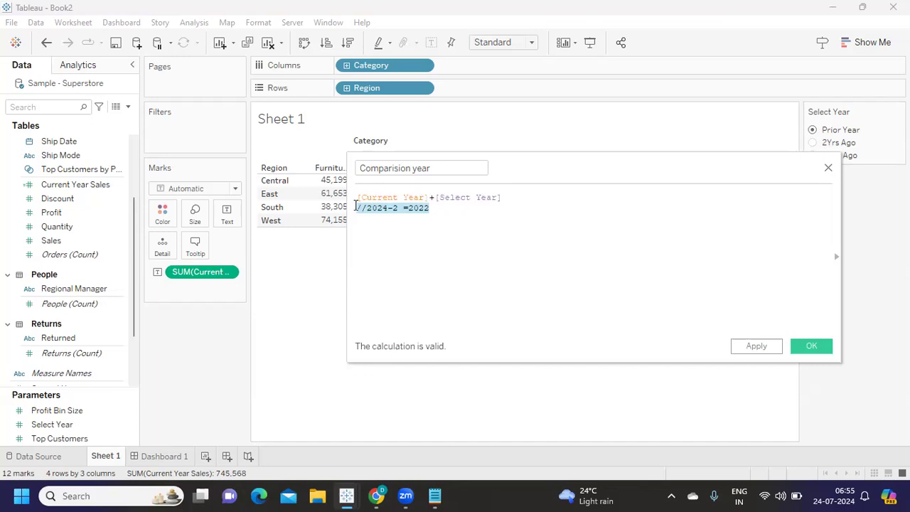
pyautogui.click(419, 239)
# Apply and save the Comparision year calculated field.
pyautogui.moveTo(431, 171); pyautogui.dragTo(346, 163)
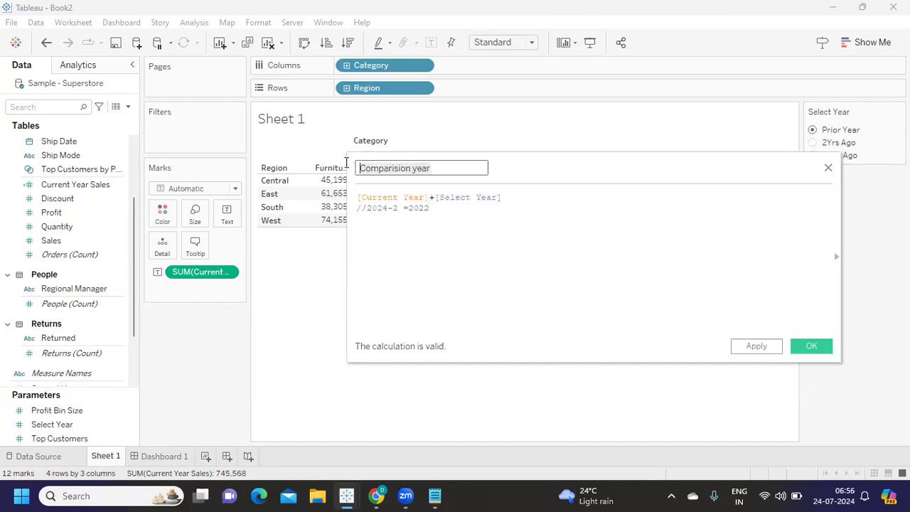
pyautogui.click(744, 349)
pyautogui.click(814, 347)
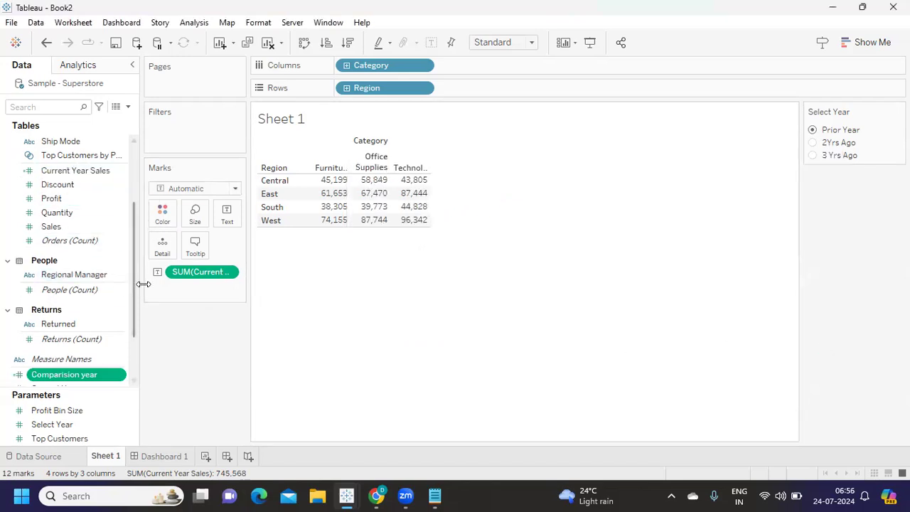
# Start a new calculated field named "Comparison Year Sales".
pyautogui.click(128, 106)
pyautogui.click(110, 121)
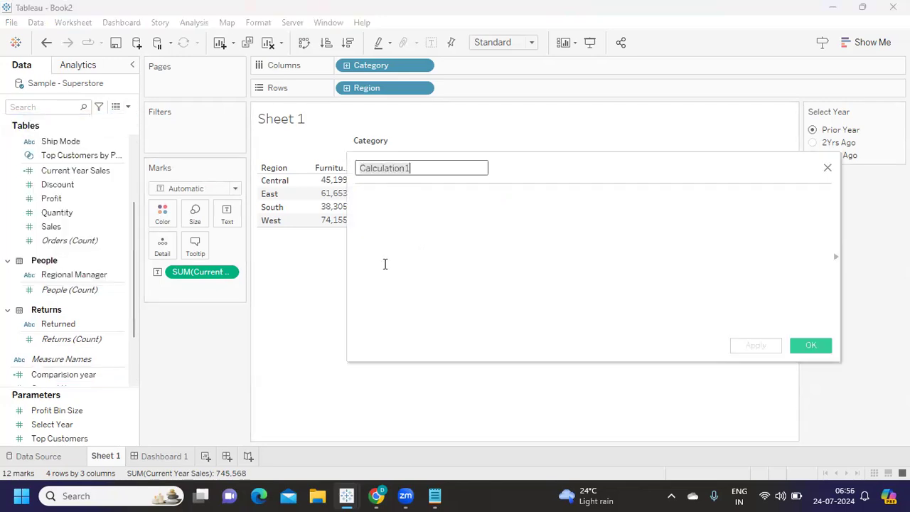
pyautogui.write('Comparison y')
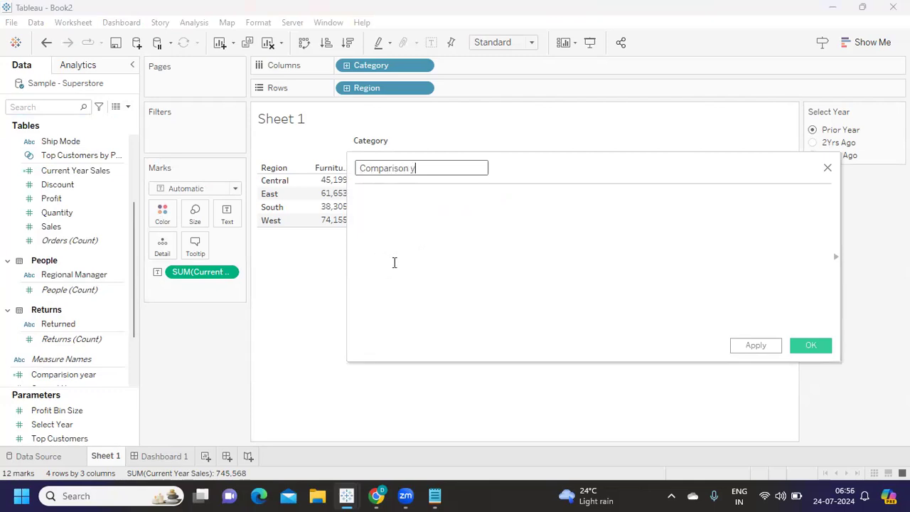
pyautogui.press('BackSpace')
pyautogui.write('Year Sales')
# Begin the Comparison Year Sales formula with the condition IF YEAR([Order Date])=[Comparision year].
pyautogui.click(379, 306)
pyautogui.write('IF ye')
pyautogui.press('Return')
pyautogui.write('orde')
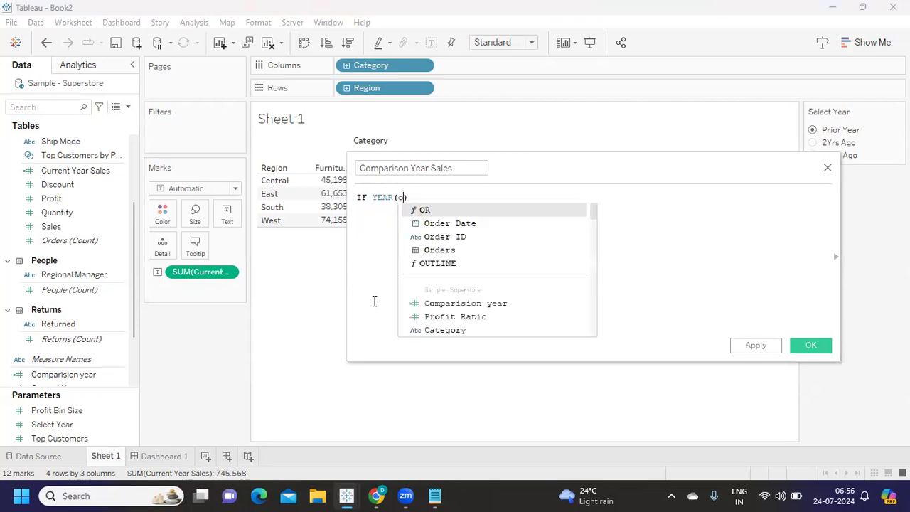
pyautogui.press('Return')
pyautogui.write(')=')
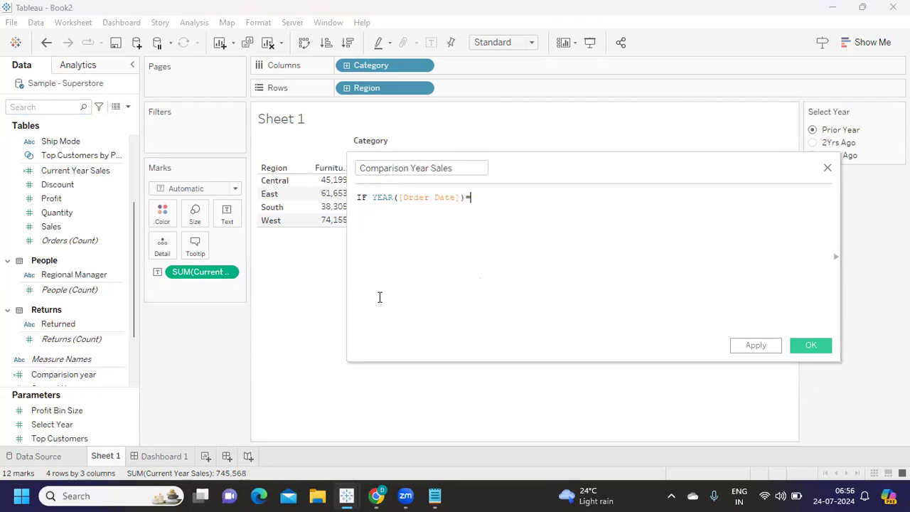
pyautogui.write('compa')
pyautogui.press('Return')
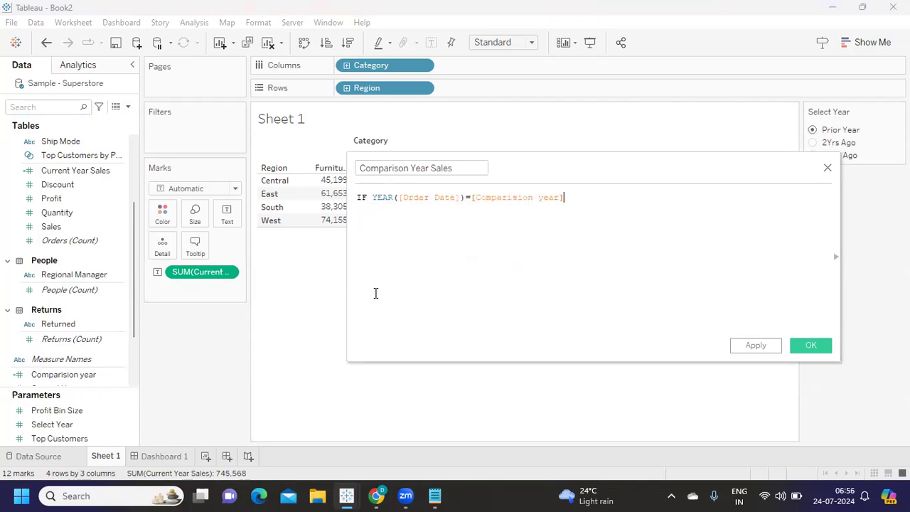
pyautogui.moveTo(588, 196); pyautogui.dragTo(471, 198)
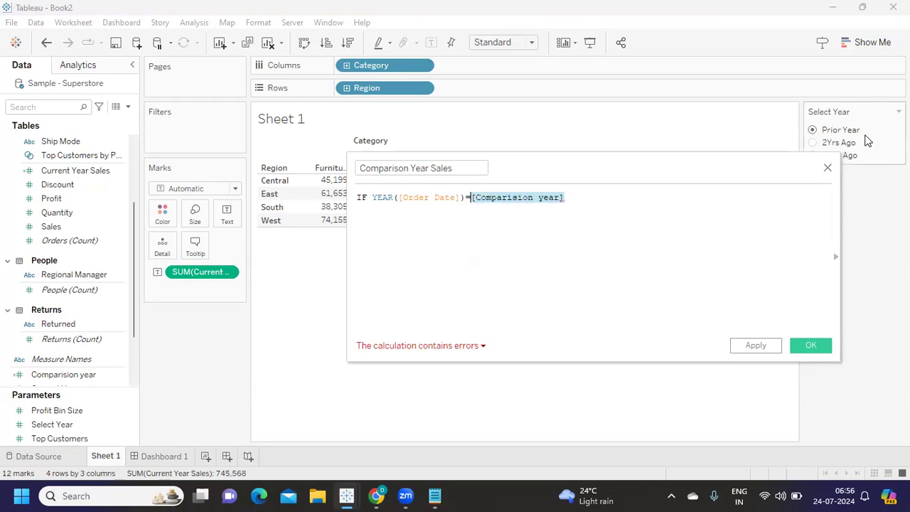
# Complete the Comparison Year Sales formula with THEN [Sales] and END on a new line, and save the calculated field.
pyautogui.click(591, 200)
pyautogui.write('THEN sa')
pyautogui.press('Return')
pyautogui.press('Return')
pyautogui.write('EN')
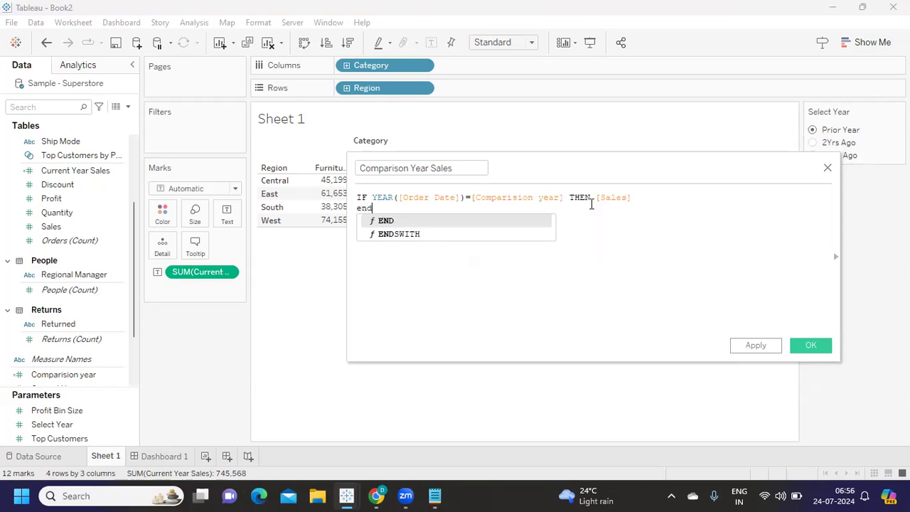
pyautogui.press('Return')
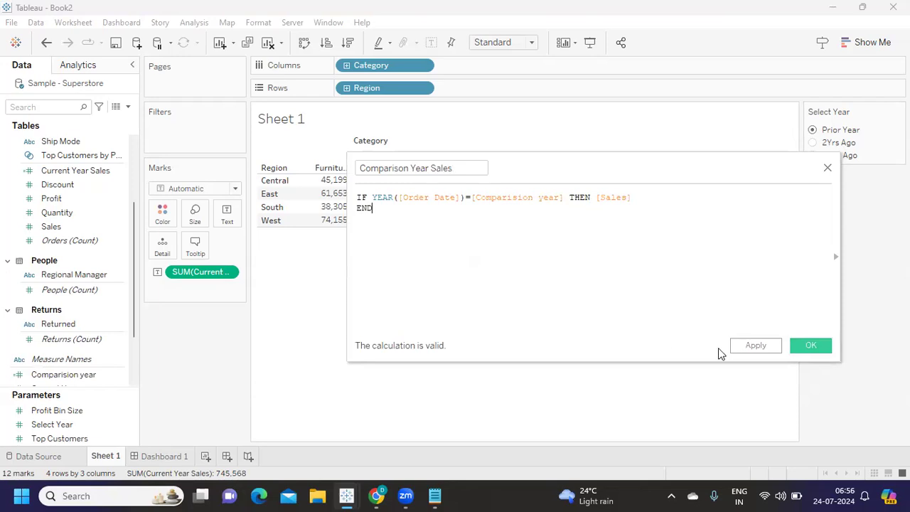
pyautogui.click(756, 346)
pyautogui.click(812, 346)
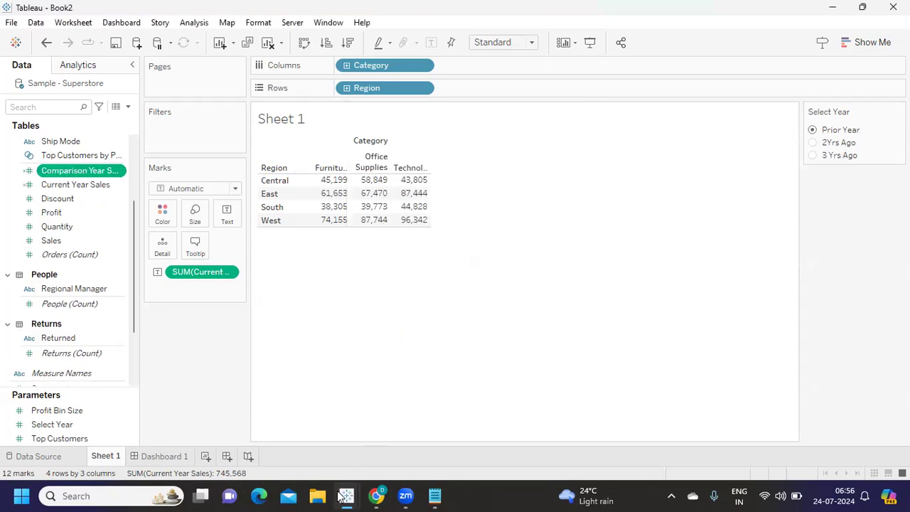
# Switch to the reference workbook's Comparison Time LOD sheet and set its comparison time to Prior Year to examine the percentage changes.
pyautogui.moveTo(346, 495)
pyautogui.click(302, 459)
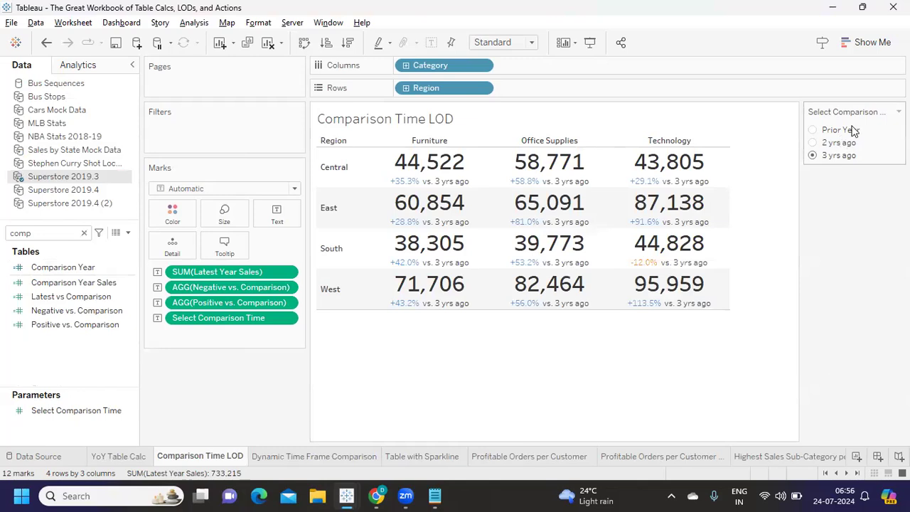
pyautogui.click(815, 130)
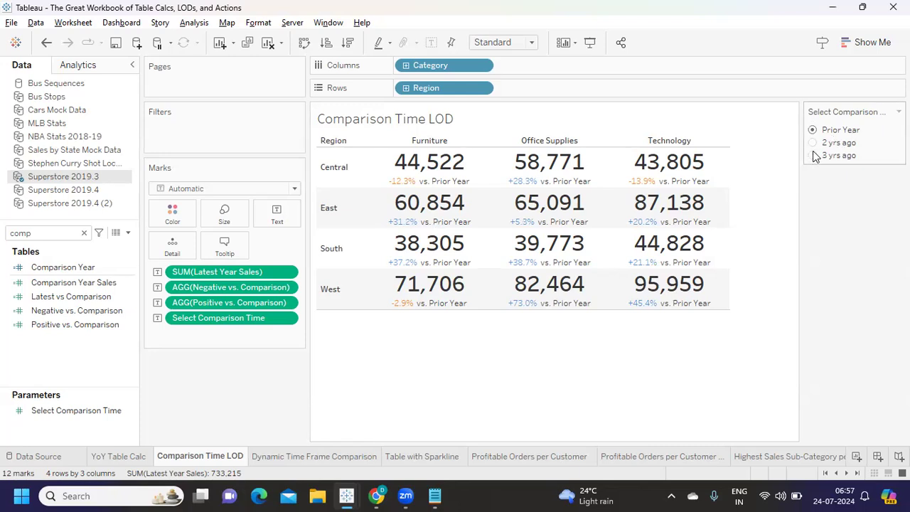
pyautogui.moveTo(425, 165)
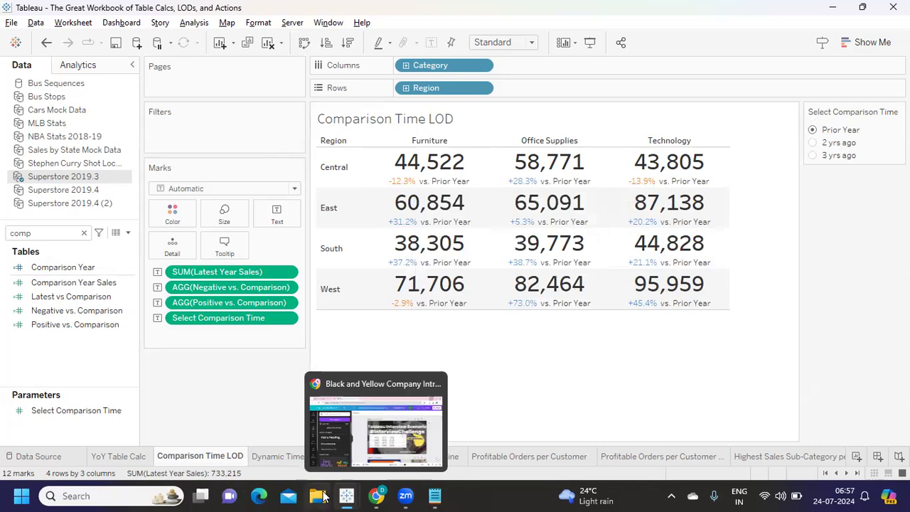
# Switch back to the Book2 workbook and start a new calculated field named "Change in Values".
pyautogui.moveTo(349, 496)
pyautogui.click(417, 401)
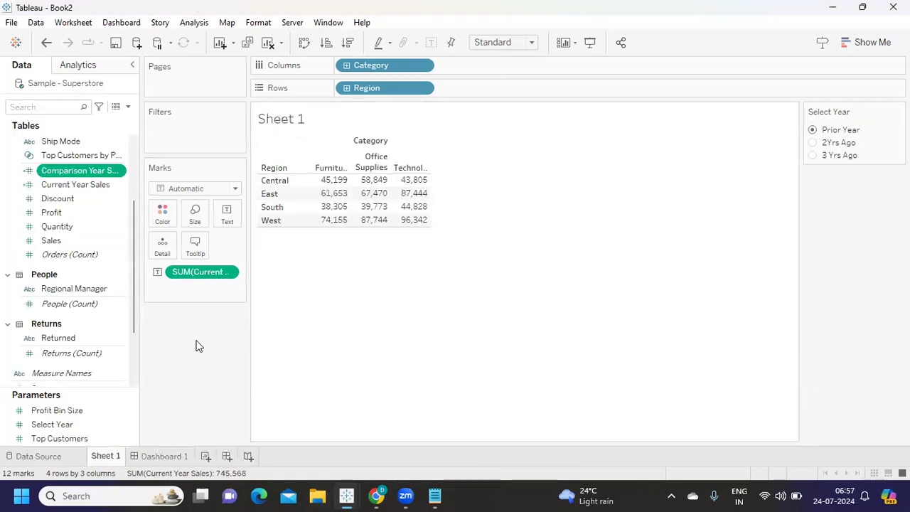
pyautogui.click(128, 108)
pyautogui.click(119, 122)
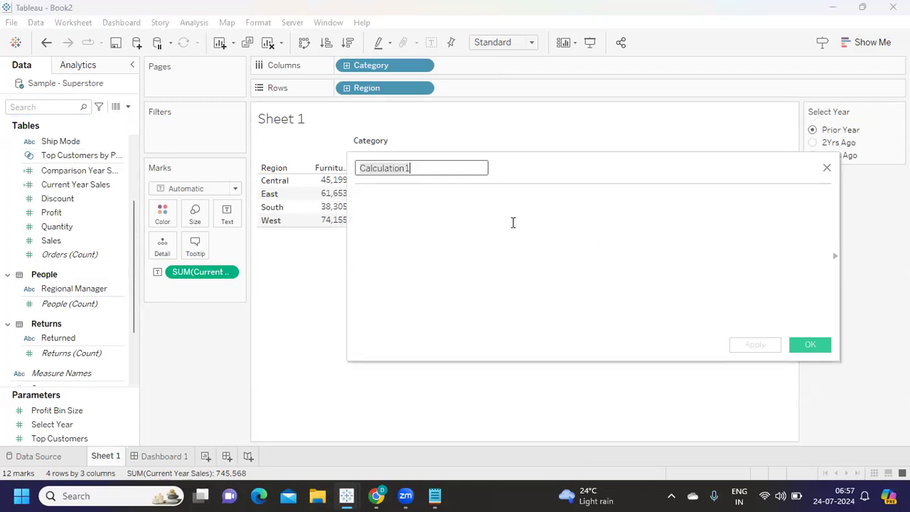
pyautogui.write('C')
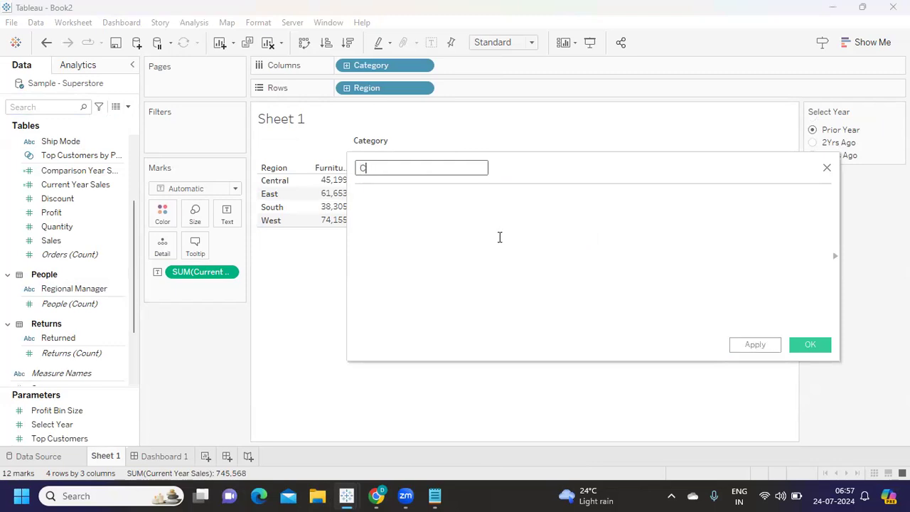
pyautogui.write('hange in  Values')
pyautogui.press('Tab')
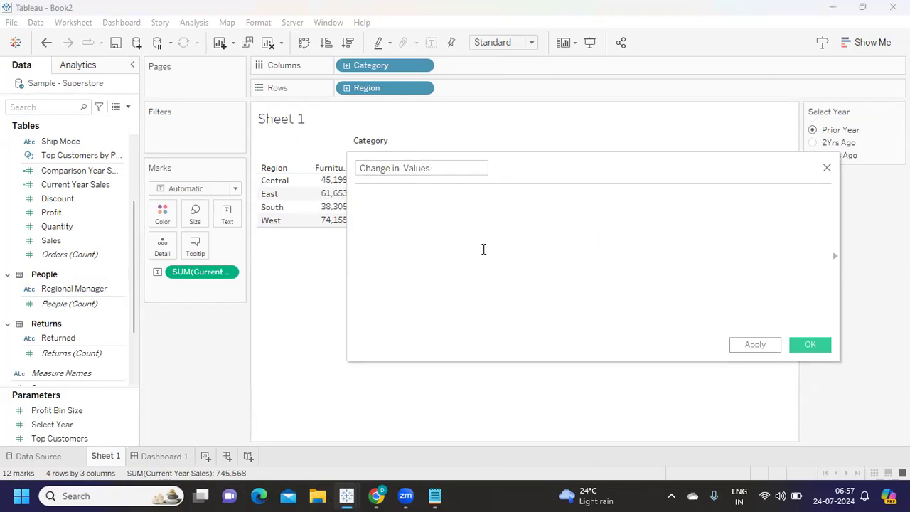
# Enter the Change in Values formula as [Current Year Sales]-[Comparision year]/[Comparison Year Sales] *100.
pyautogui.write('cu')
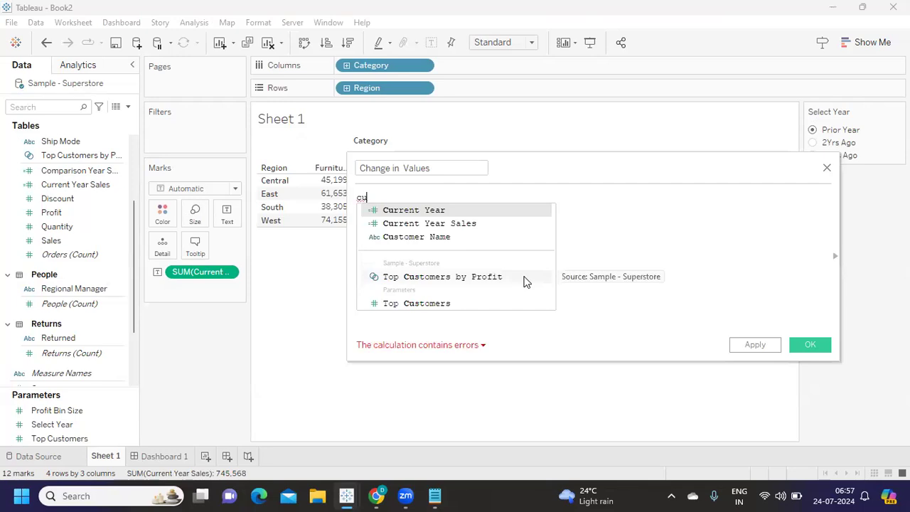
pyautogui.press('Down')
pyautogui.press('Return')
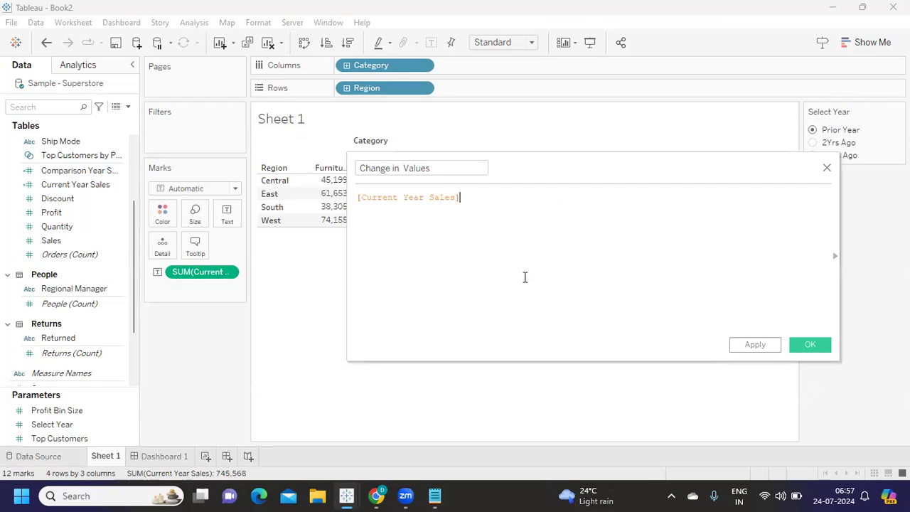
pyautogui.write('-')
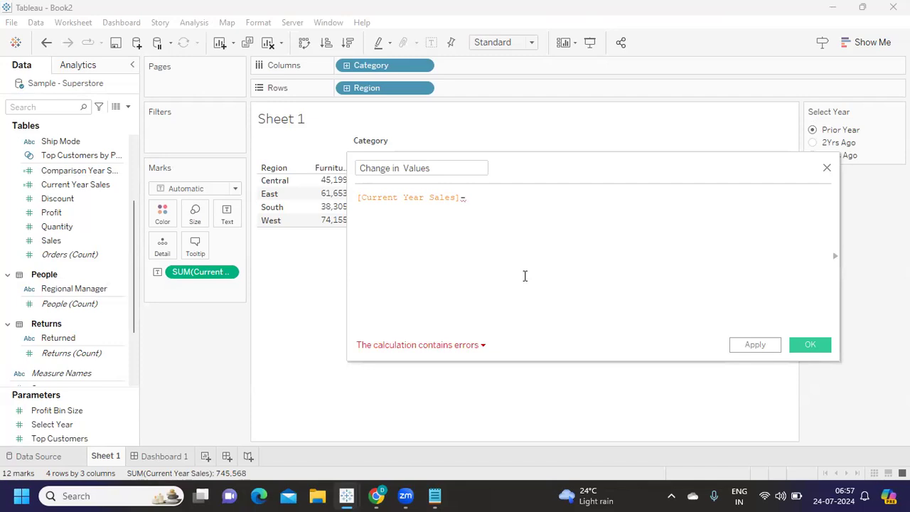
pyautogui.write('com')
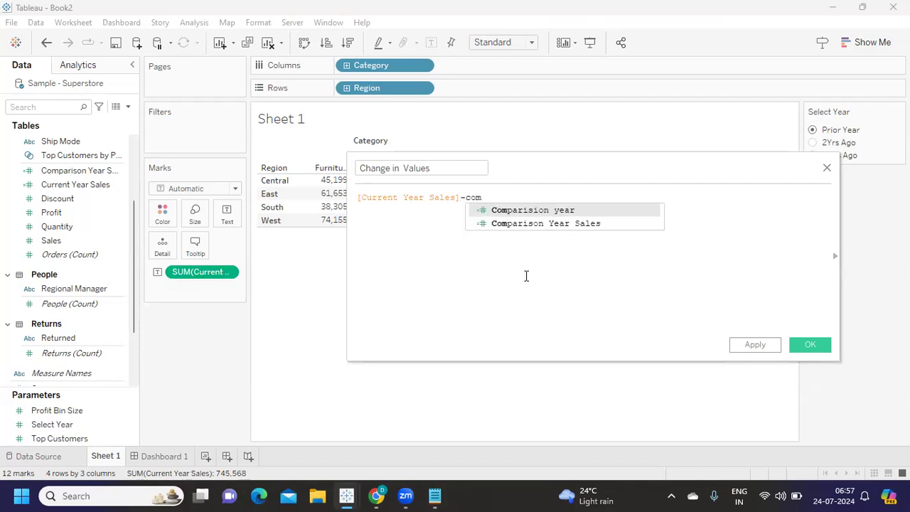
pyautogui.press('Return')
pyautogui.write('/')
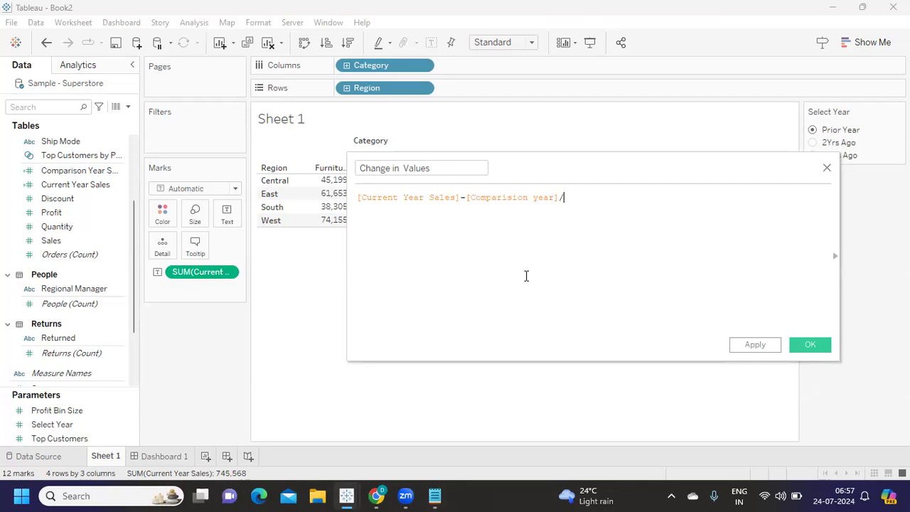
pyautogui.write('com')
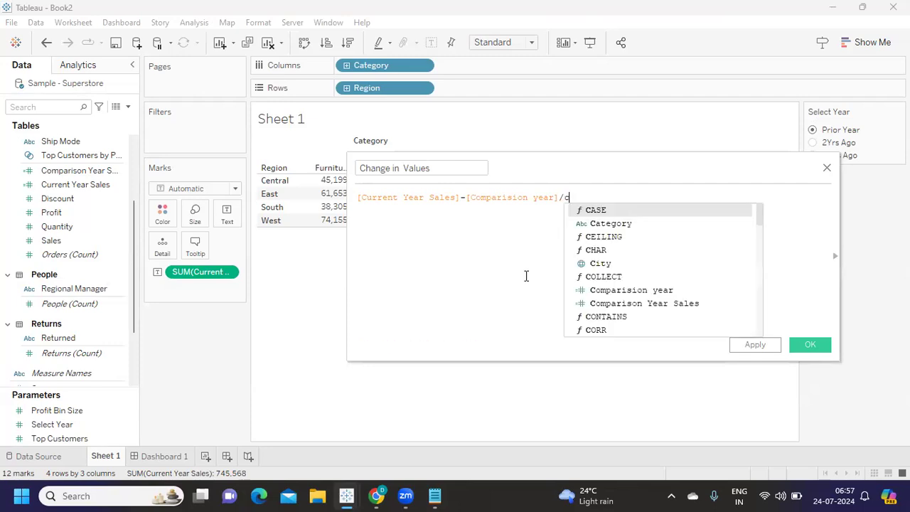
pyautogui.press('Down')
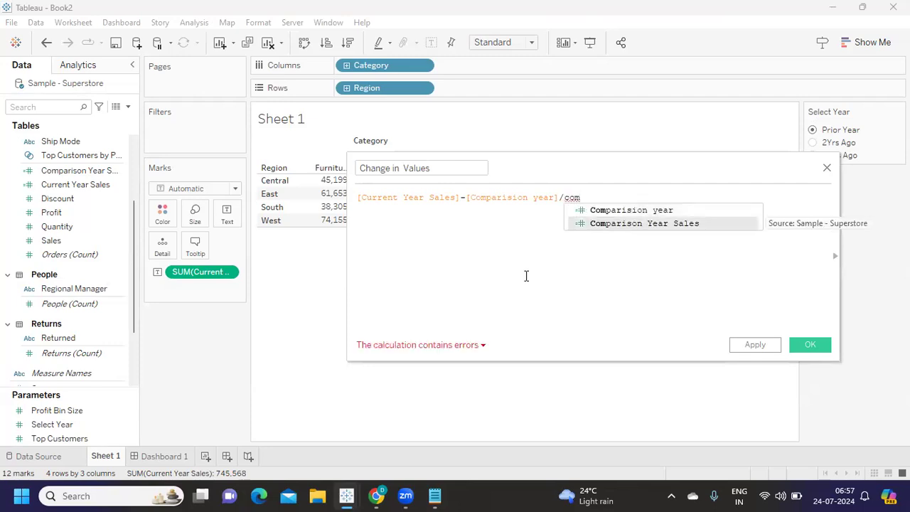
pyautogui.press('Return')
pyautogui.write('*1')
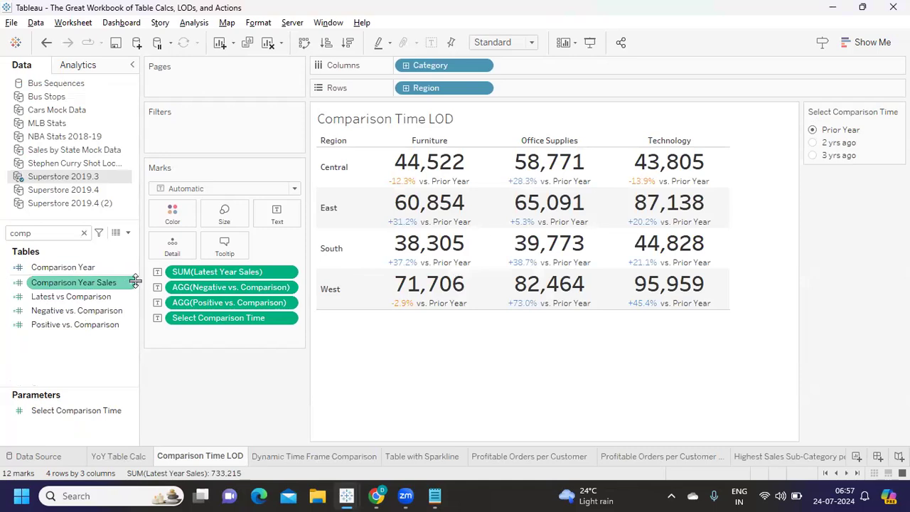
# Examine the formula of the Latest vs Comparison calculated field in the reference workbook, and close it without editing.
pyautogui.rightClick(135, 282)
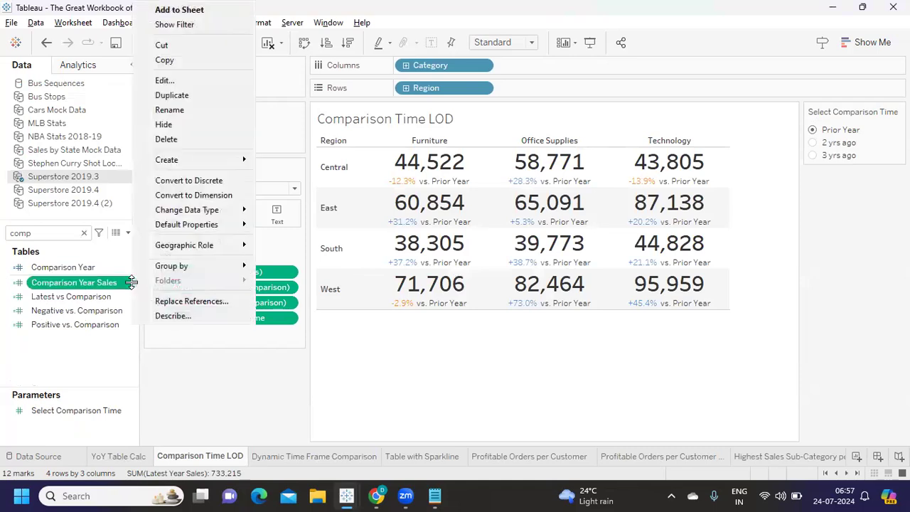
pyautogui.click(246, 423)
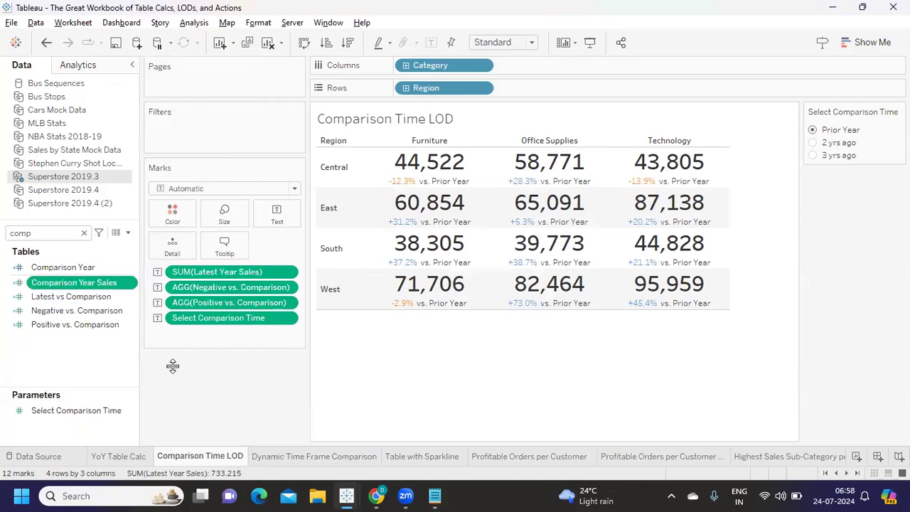
pyautogui.rightClick(130, 313)
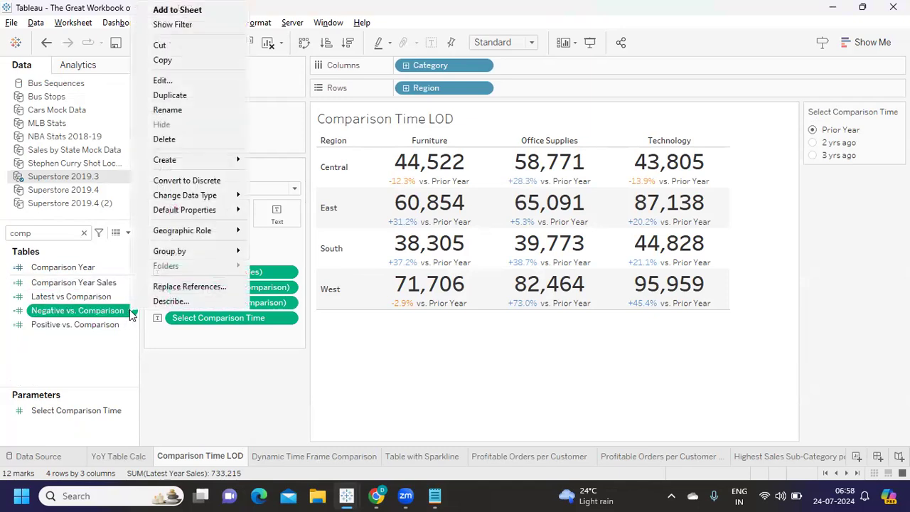
pyautogui.click(107, 296)
pyautogui.rightClick(125, 298)
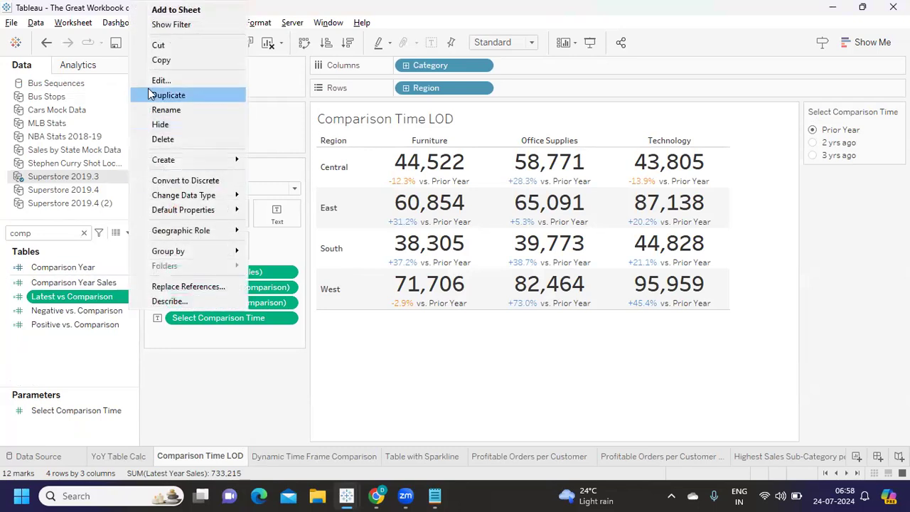
pyautogui.click(161, 81)
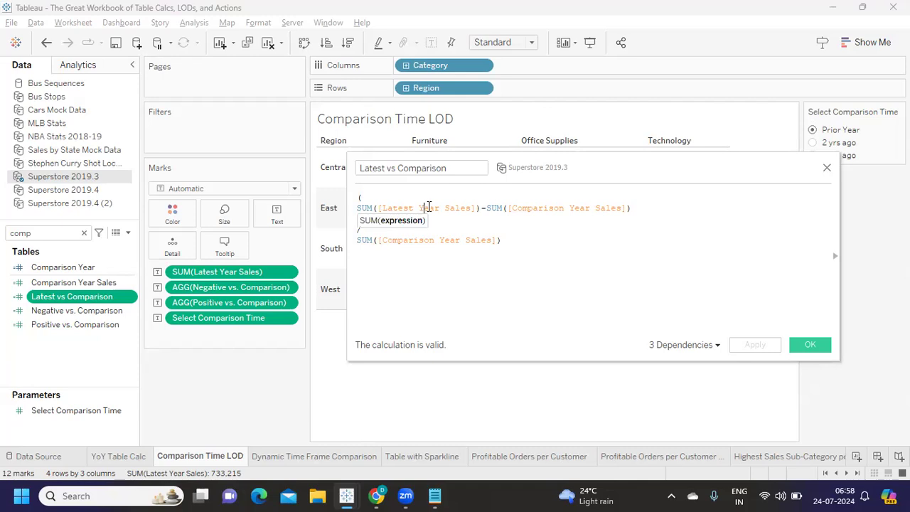
pyautogui.click(827, 171)
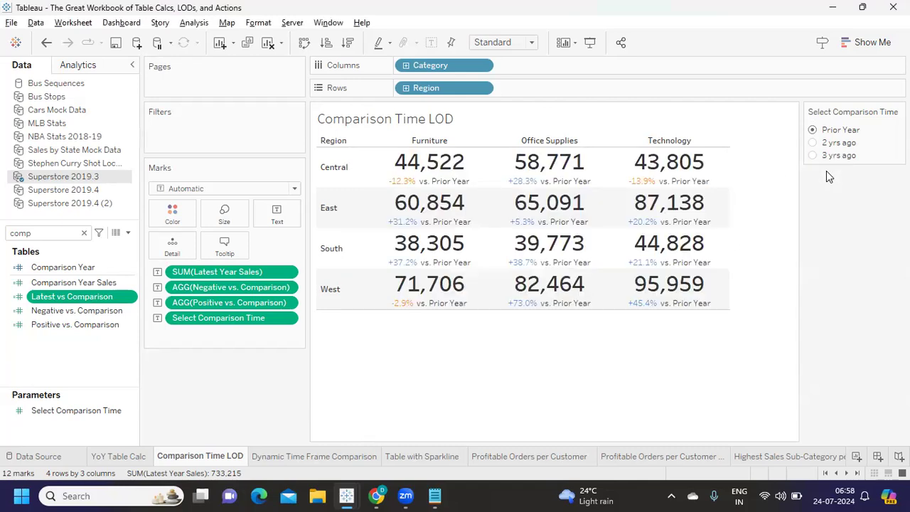
# Switch back to the Book2 workbook and rename the open calculated field as "Current Year vs Comparison Year Sales".
pyautogui.hotkey('alt', 'Tab')
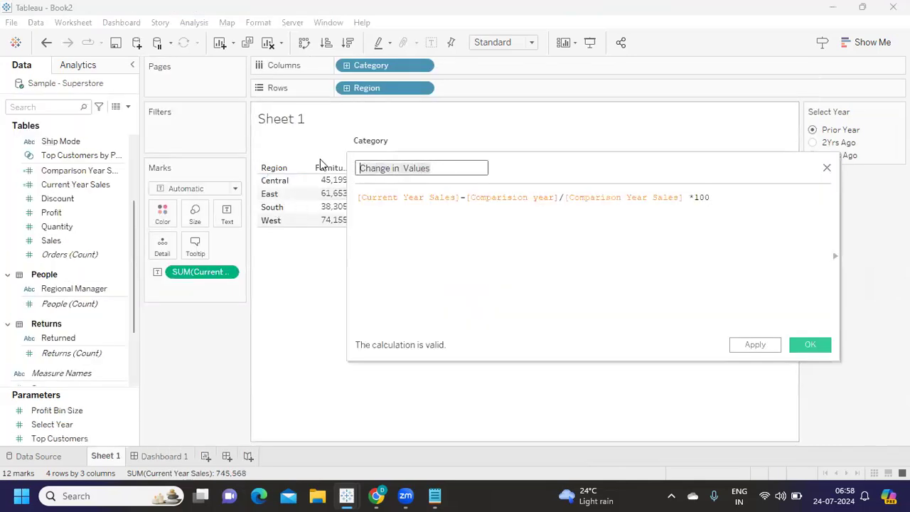
pyautogui.write('Current ')
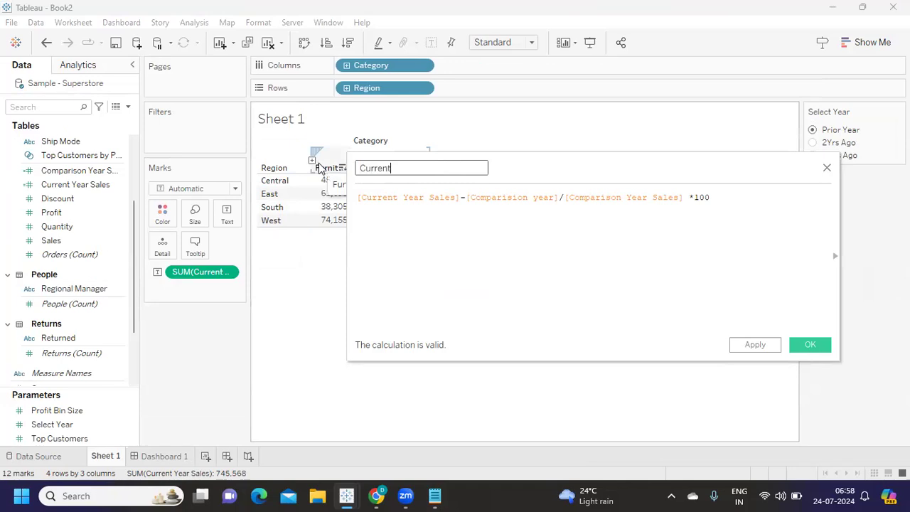
pyautogui.write('Year vs ')
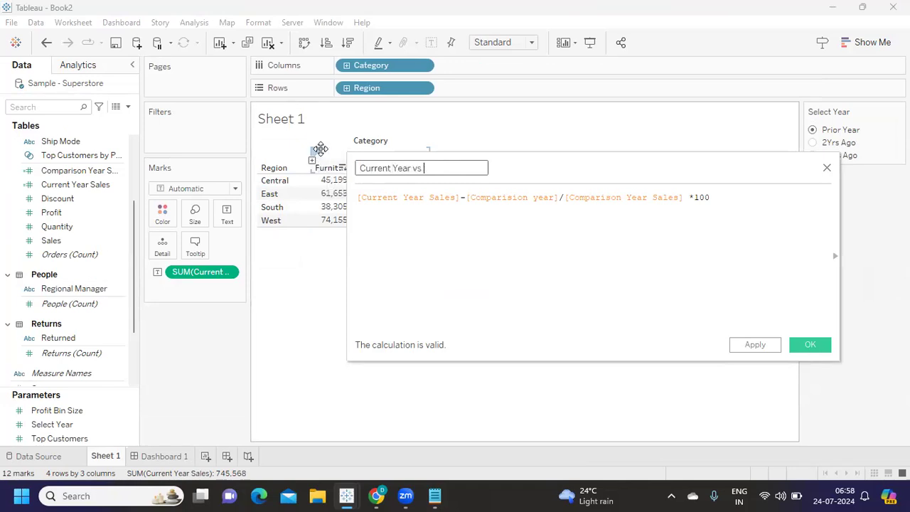
pyautogui.write('Comparison')
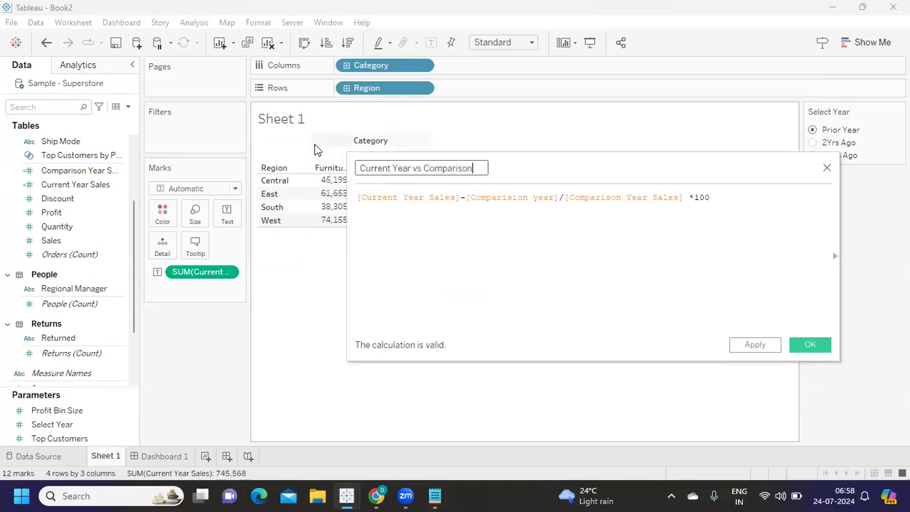
pyautogui.write(' Year Sales')
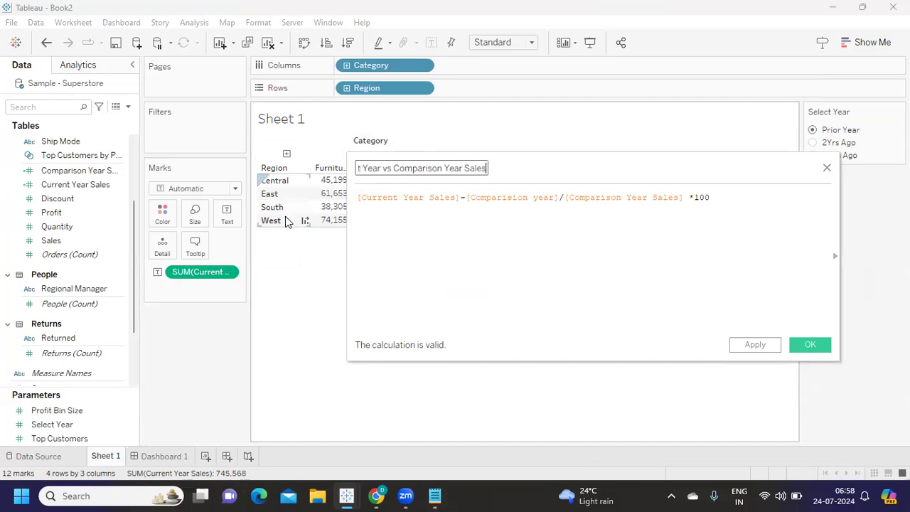
# Start a new formula line above the existing one in the open calculation with SUM([Current Year Sales]).
pyautogui.click(358, 198)
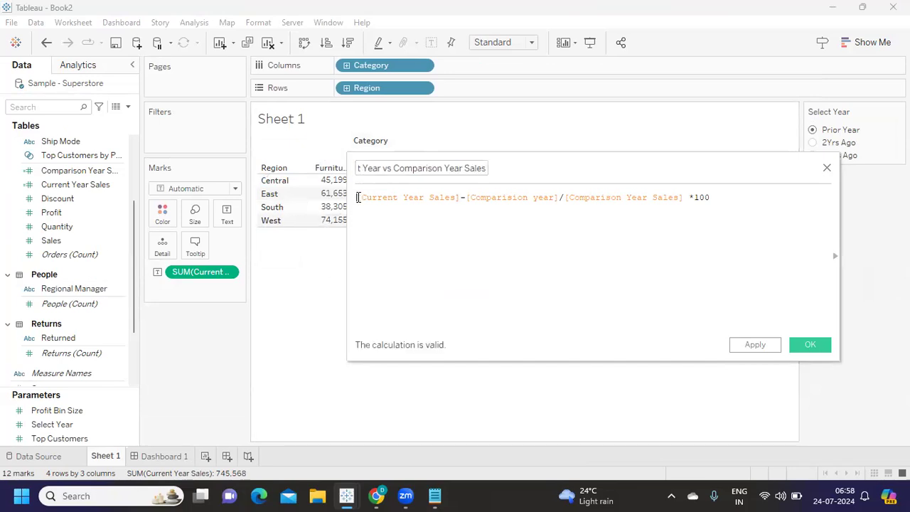
pyautogui.press('Return')
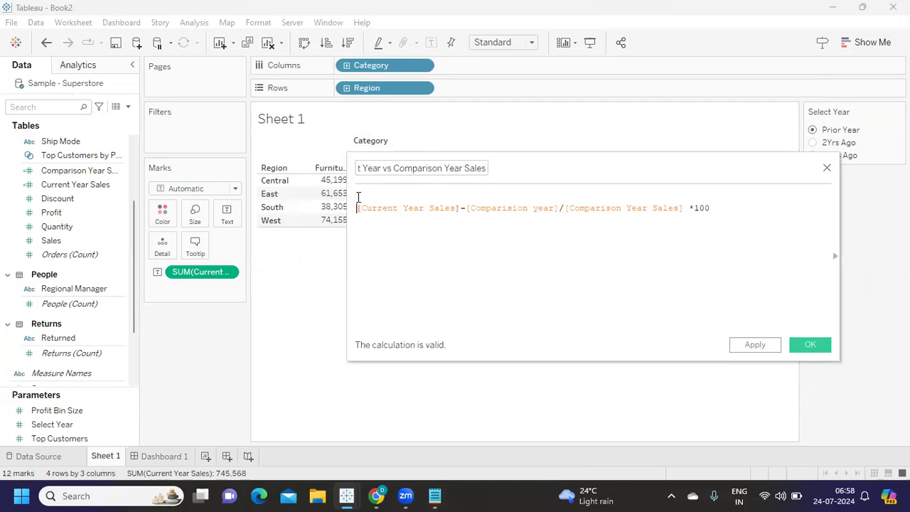
pyautogui.write('SUM')
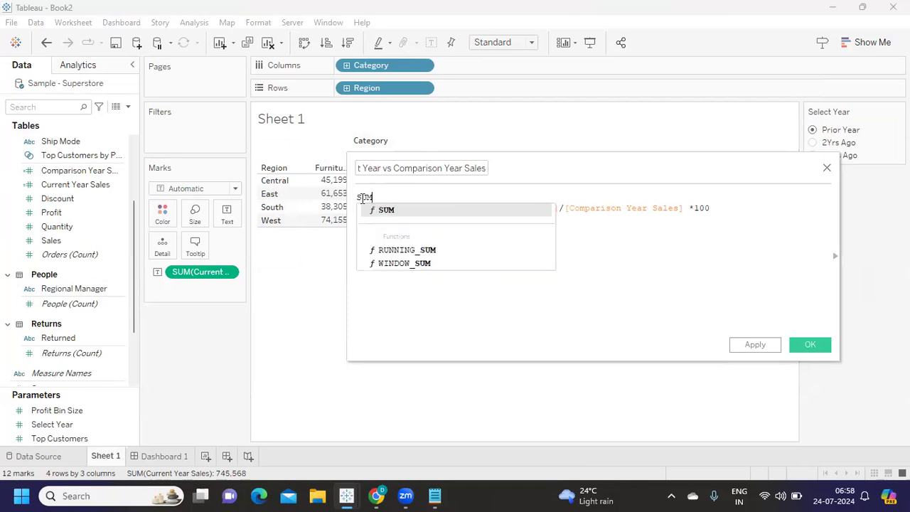
pyautogui.write('([Current Year')
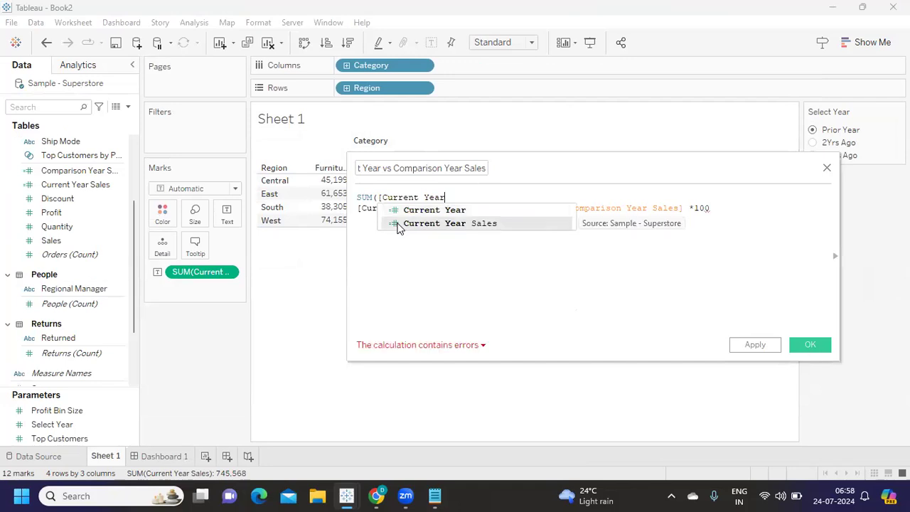
pyautogui.click(399, 223)
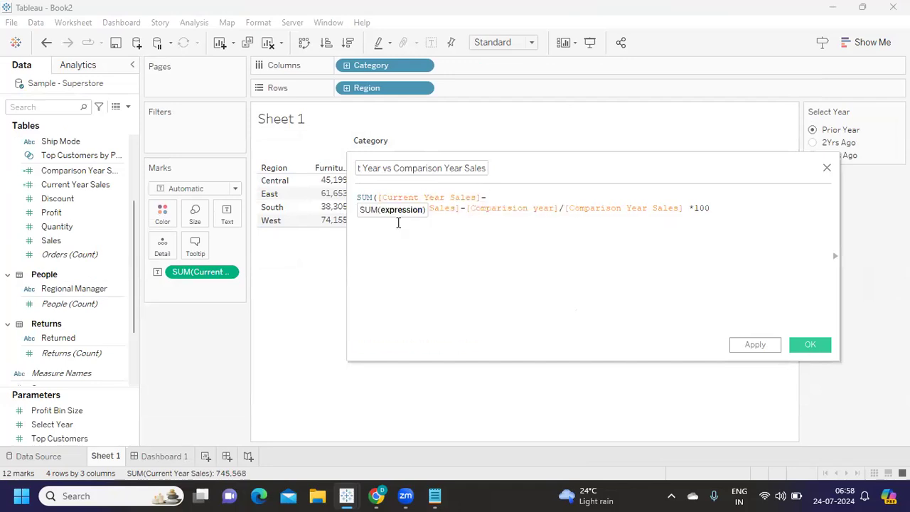
pyautogui.press('Escape')
pyautogui.write(')')
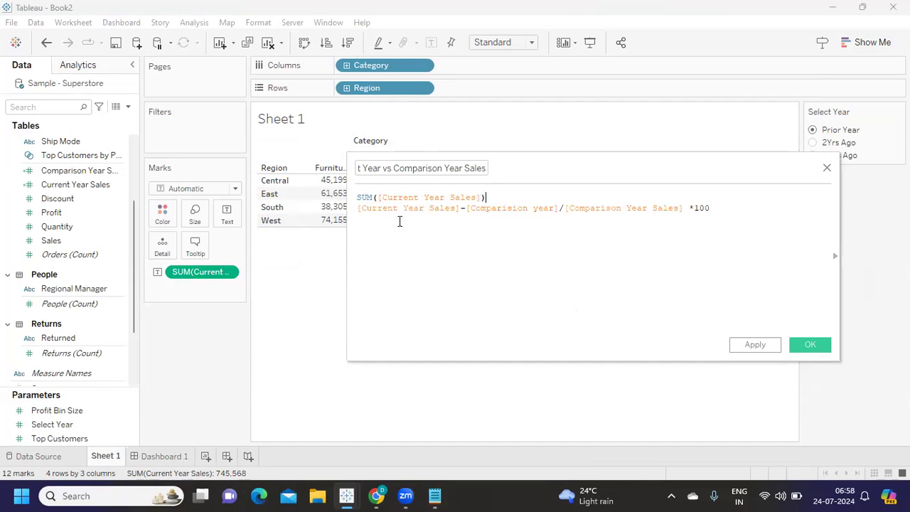
# Extend the new formula line by subtracting SUM([Comparison Year Sales]).
pyautogui.write('-SUM')
pyautogui.press('Return')
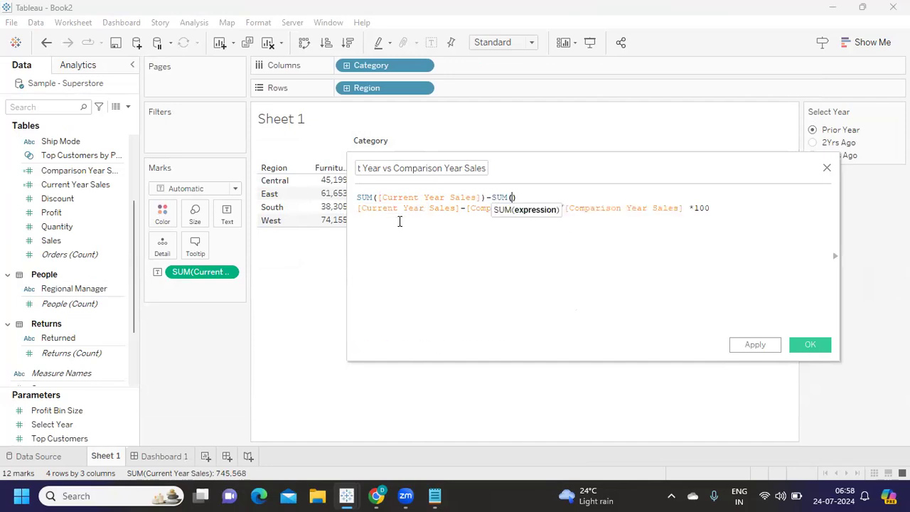
pyautogui.press('Delete')
pyautogui.write('C')
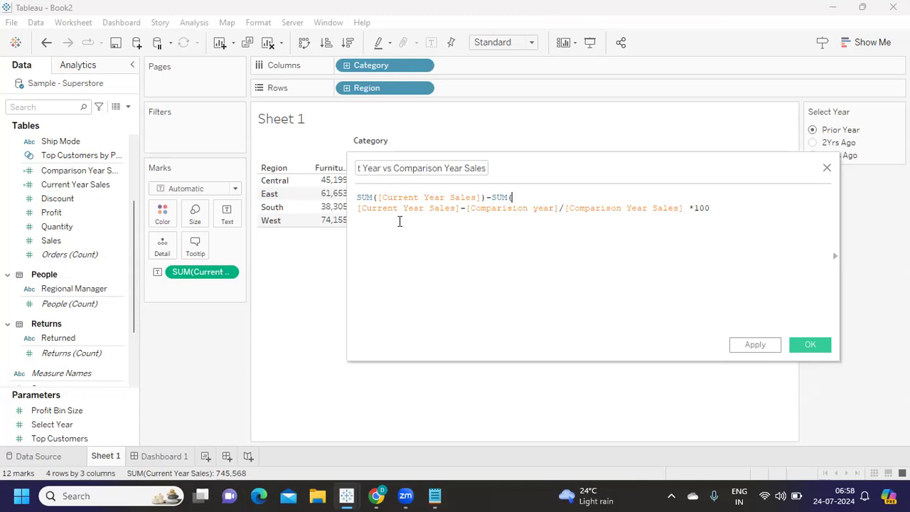
pyautogui.write('OMP')
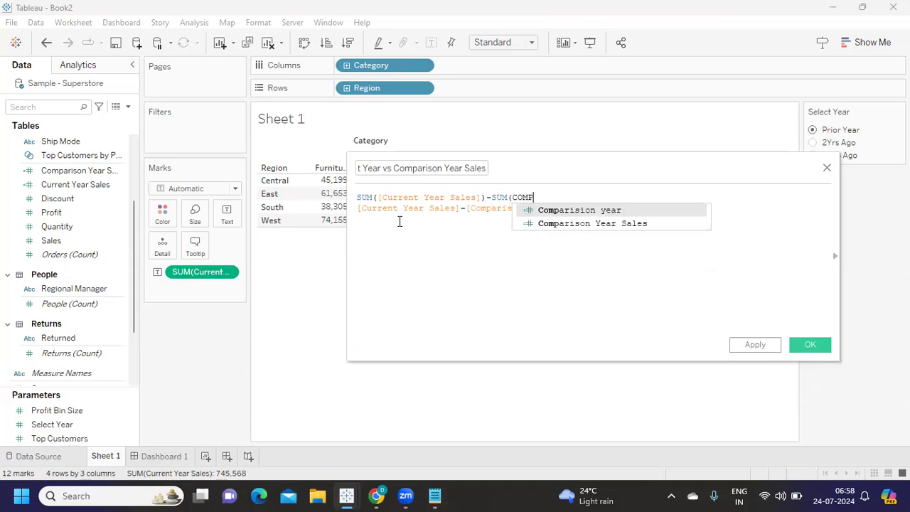
pyautogui.press('Down')
pyautogui.press('Return')
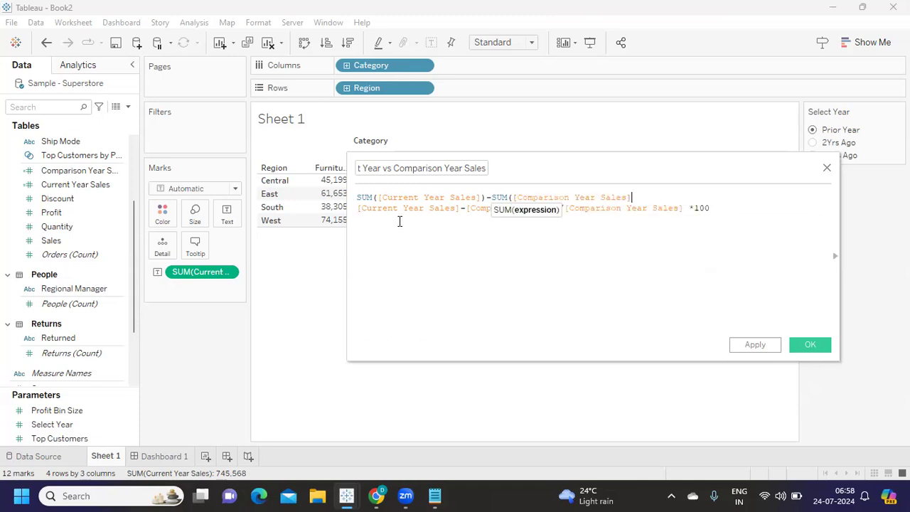
pyautogui.write(')')
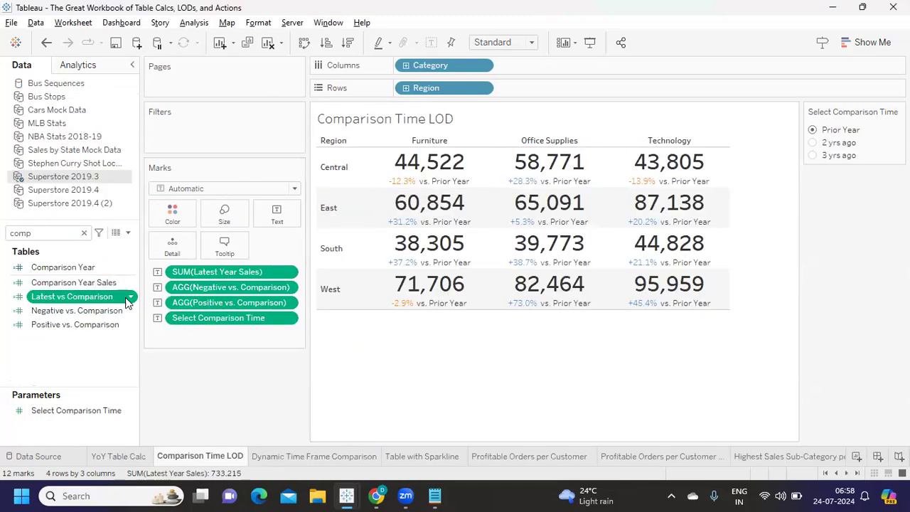
# Consult the Latest vs Comparison formula in the reference workbook, and comment out the old formula line with // in the Book2 calculation.
pyautogui.click(131, 297)
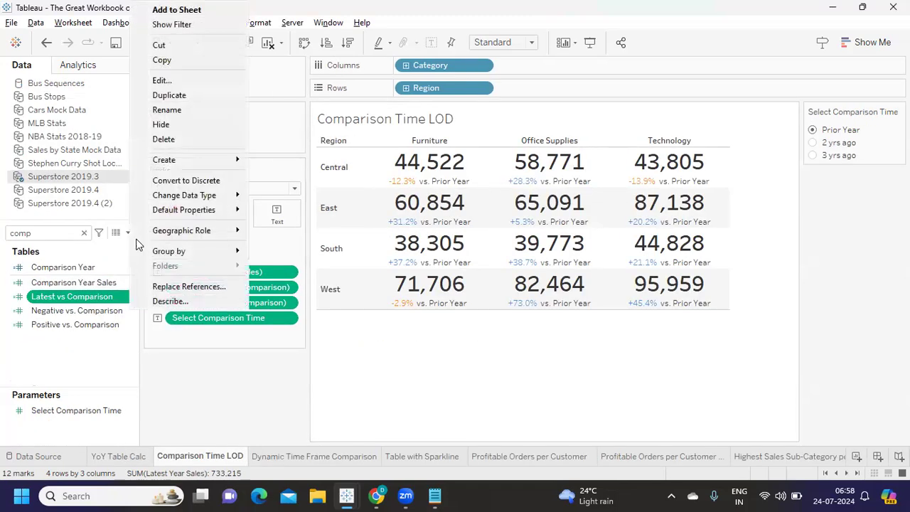
pyautogui.click(163, 80)
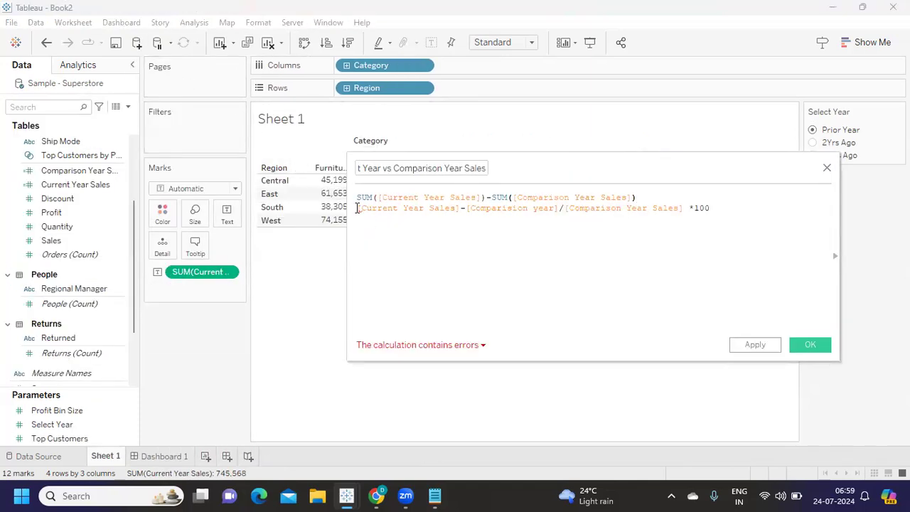
pyautogui.moveTo(357, 208)
pyautogui.write('//')
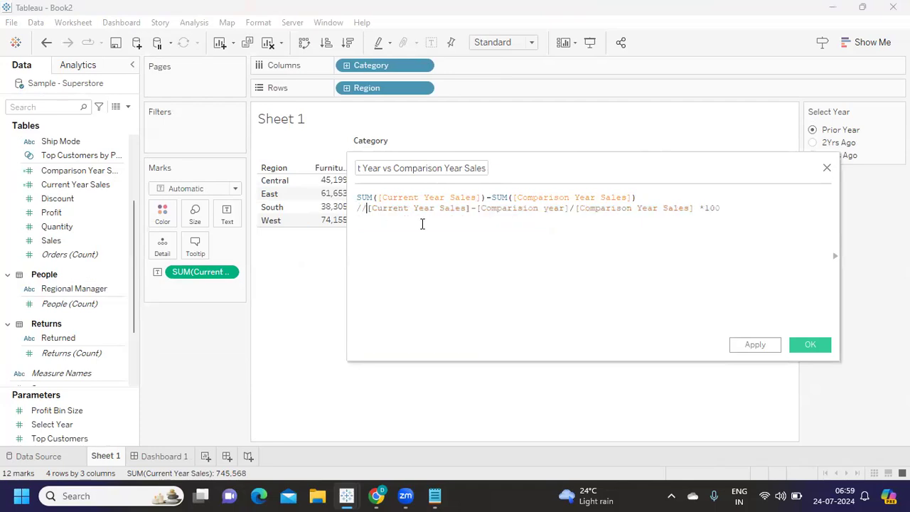
pyautogui.click(664, 197)
pyautogui.press('Return')
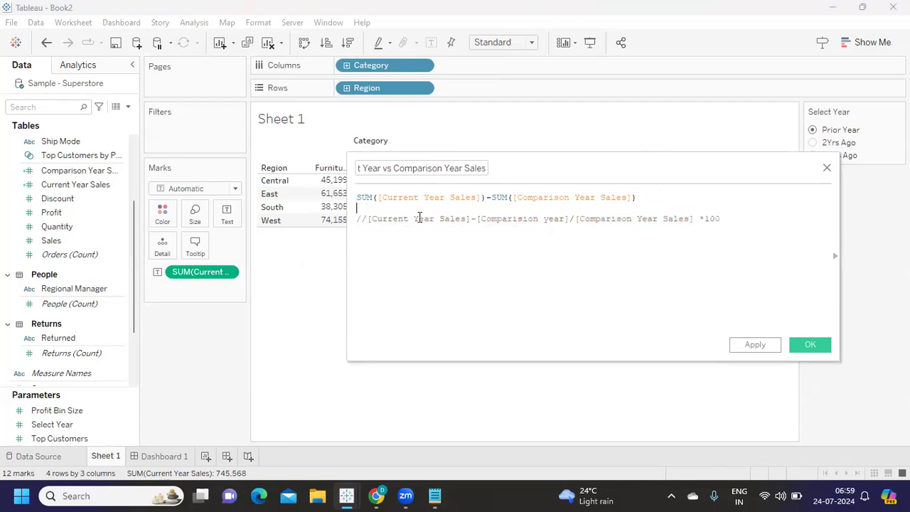
# Enclose the sales difference in parentheses and divide it by [Comparison Year Sales].
pyautogui.click(358, 198)
pyautogui.write('(')
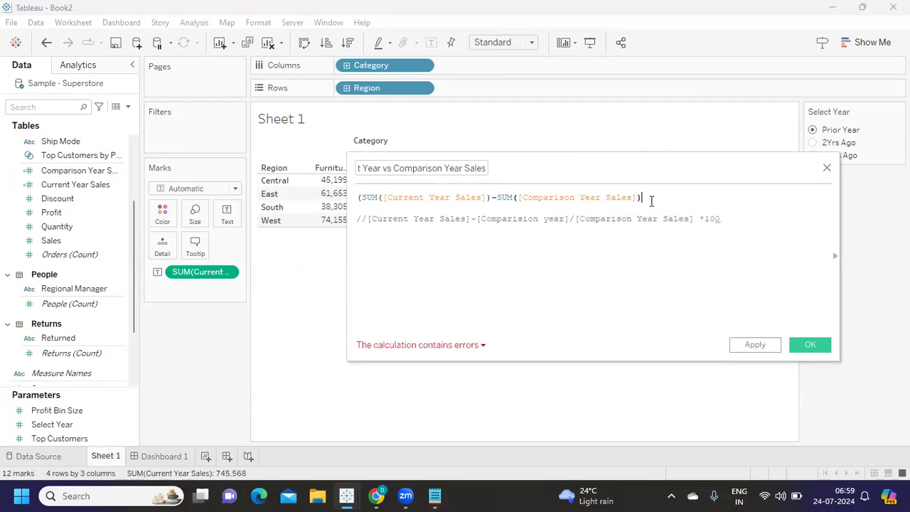
pyautogui.write(')')
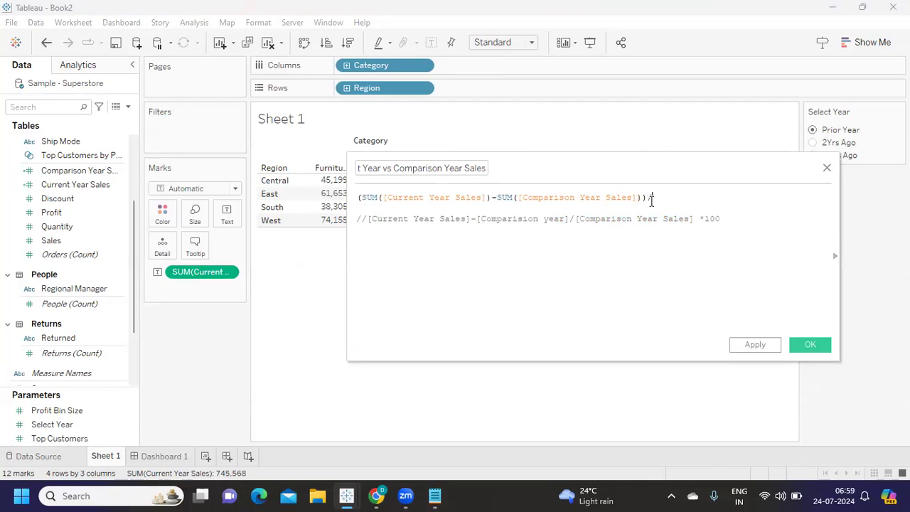
pyautogui.write('/[COM')
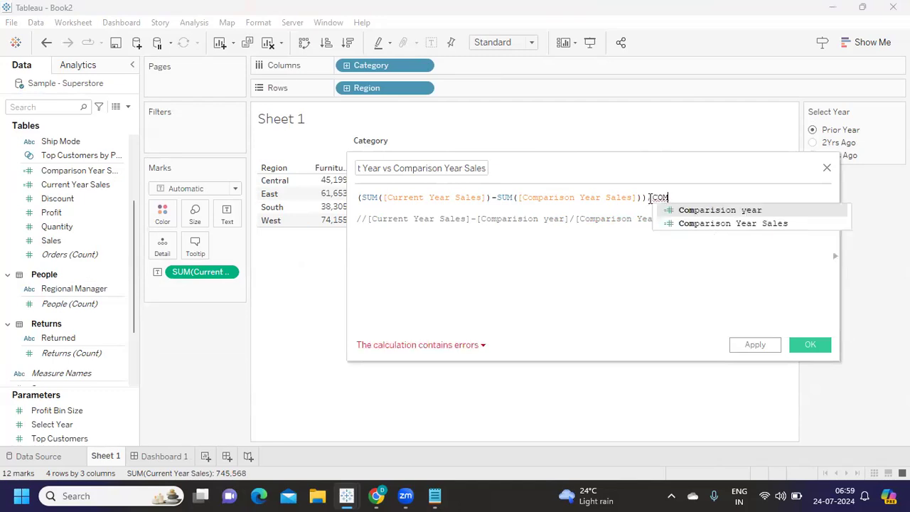
pyautogui.press('Down')
pyautogui.press('Return')
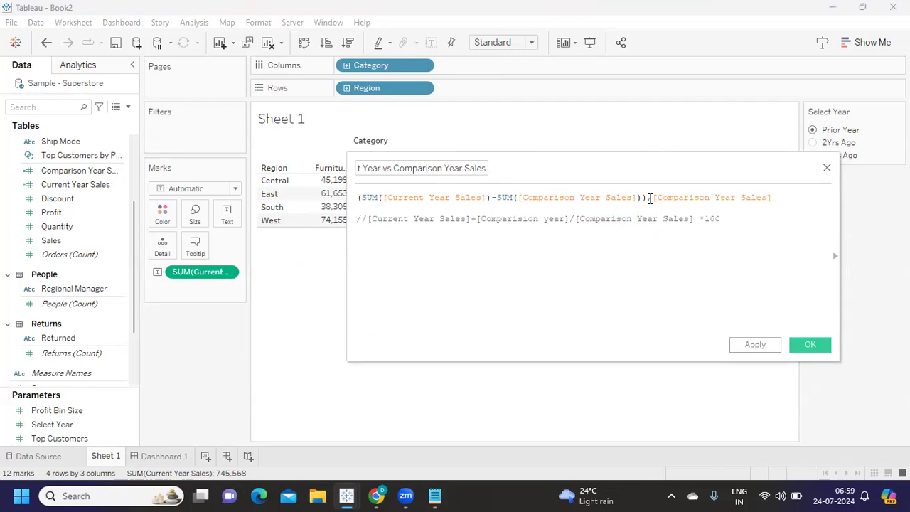
# Wrap the divisor [Comparison Year Sales] in sum() and multiply the result by 100.
pyautogui.moveTo(643, 168); pyautogui.dragTo(479, 155)
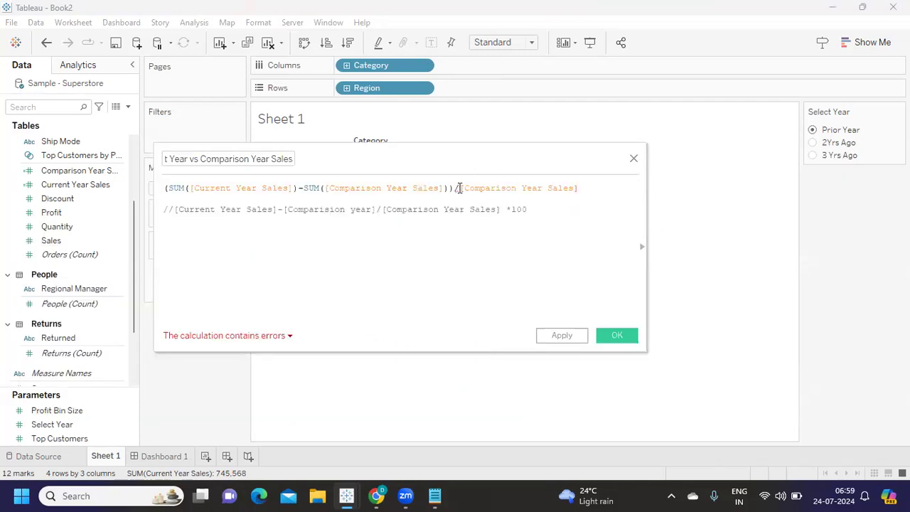
pyautogui.click(458, 188)
pyautogui.write('sum')
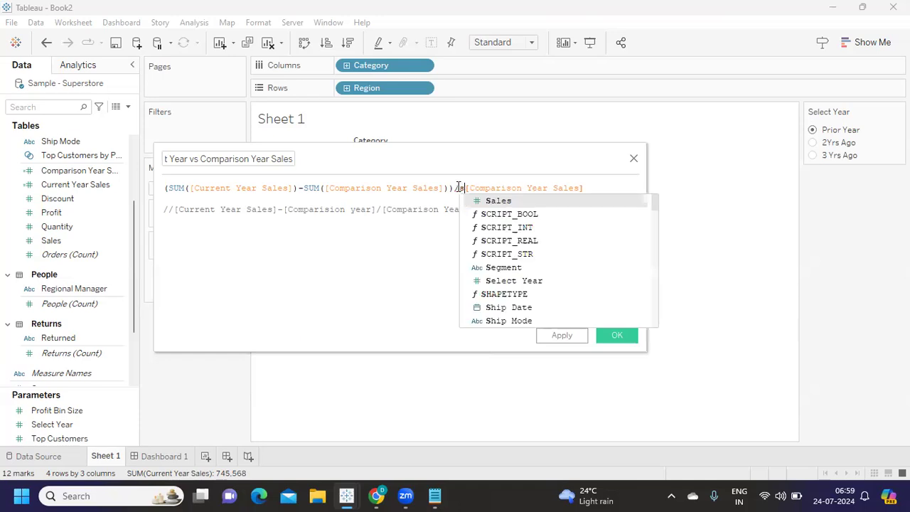
pyautogui.write('(')
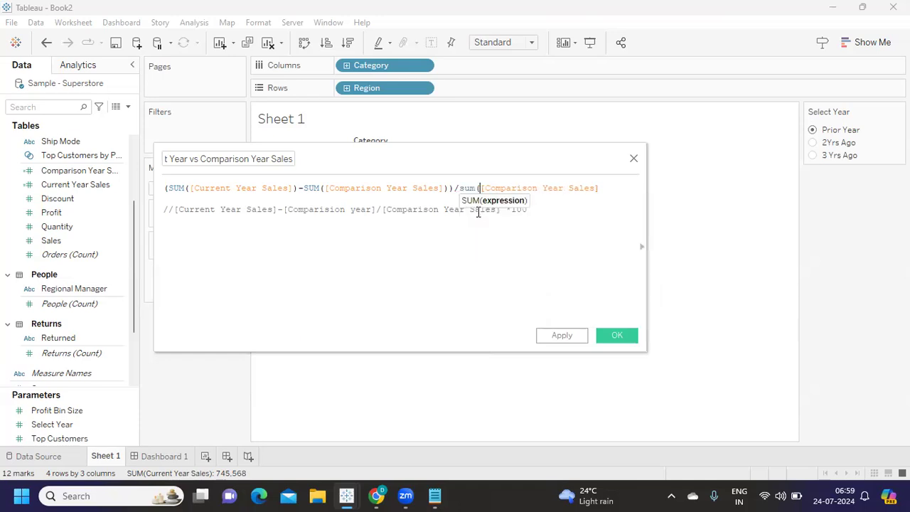
pyautogui.click(601, 191)
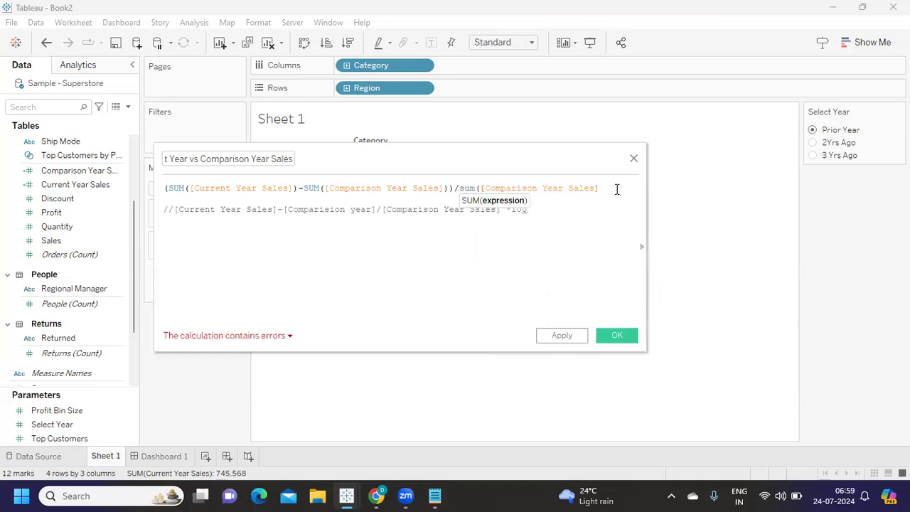
pyautogui.write(')')
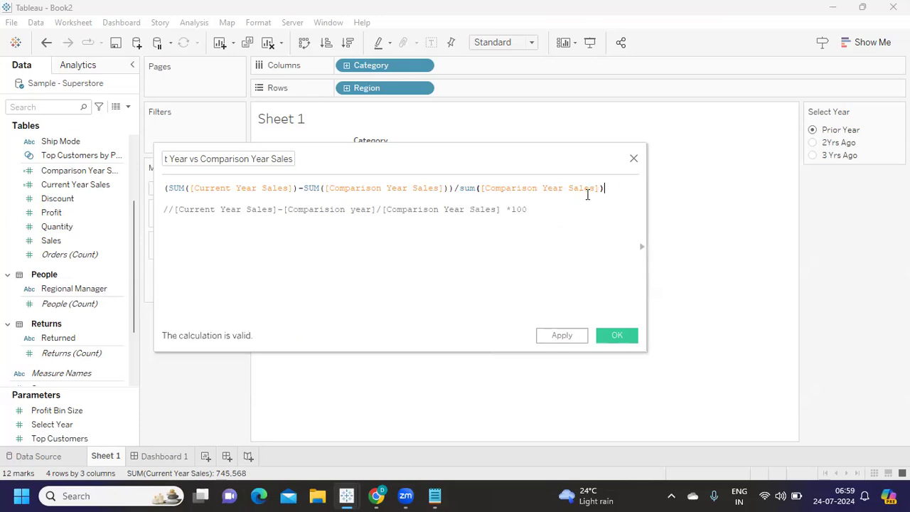
pyautogui.write('*100')
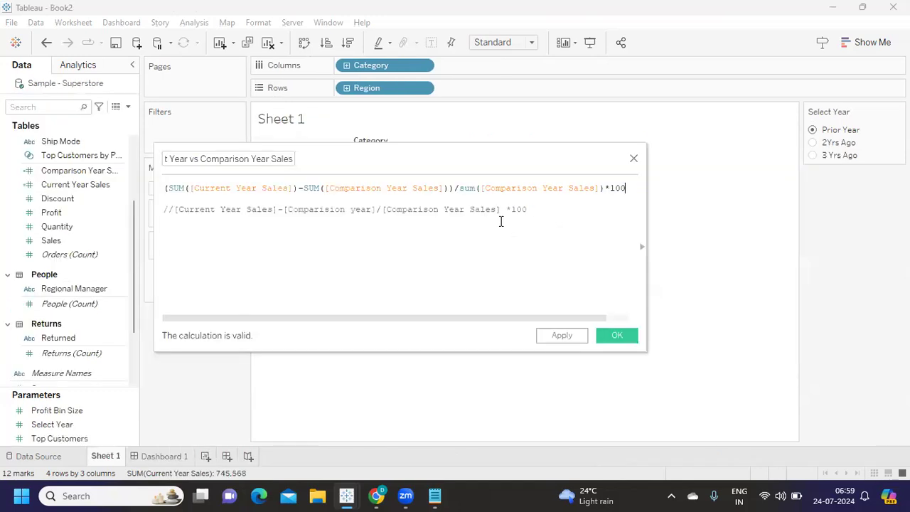
# Move the divisor onto its own line, remove the *100 multiplier from the active formula, and save the calculated field.
pyautogui.click(457, 188)
pyautogui.press('Return')
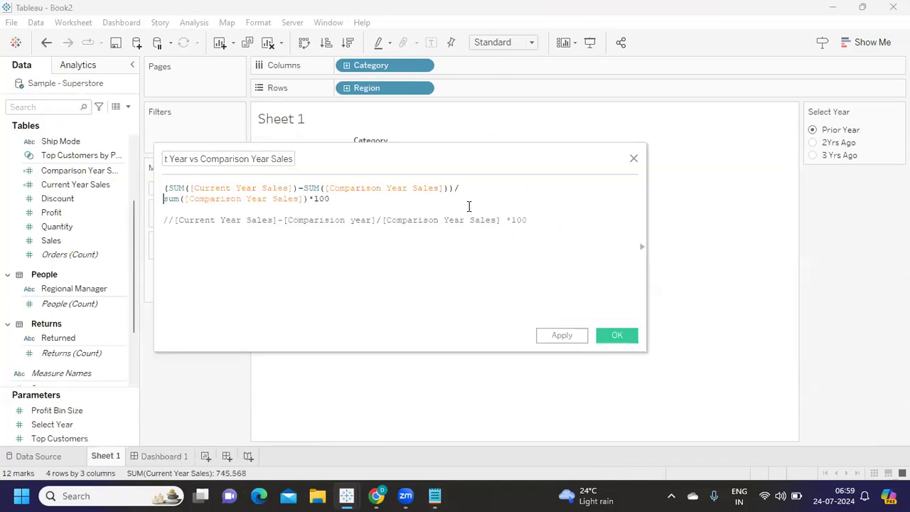
pyautogui.moveTo(311, 200); pyautogui.dragTo(334, 199)
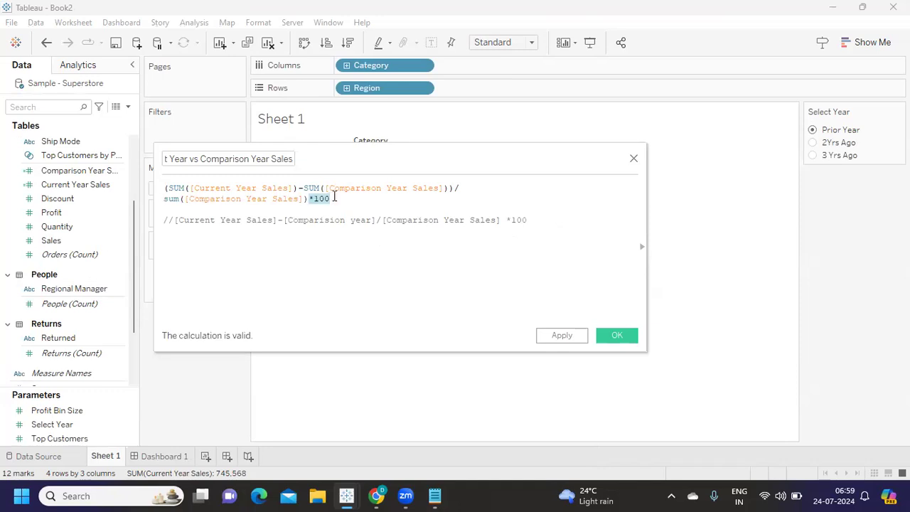
pyautogui.press('BackSpace')
pyautogui.click(558, 337)
pyautogui.click(618, 335)
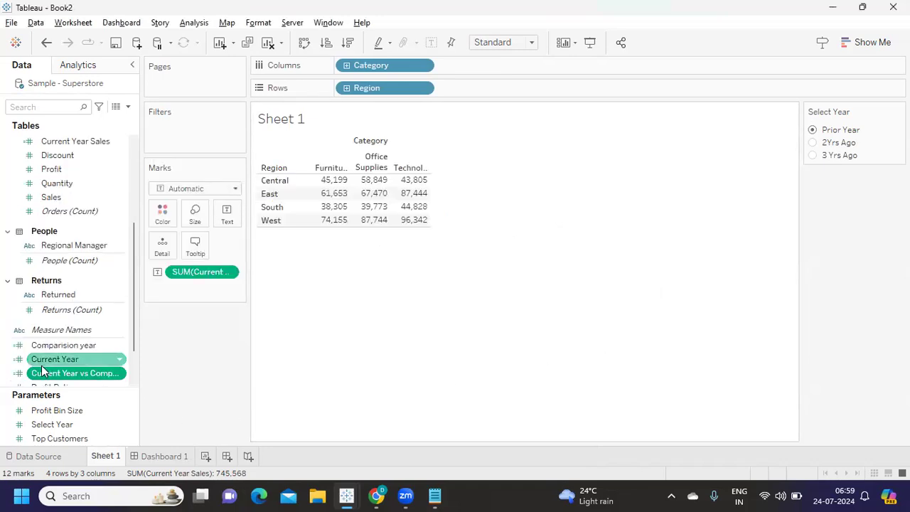
# Add Current Year vs Comparison Year Sales to the table as a text mark and format its numbers as Percentage with 2 decimal places.
pyautogui.moveTo(74, 372); pyautogui.dragTo(226, 217)
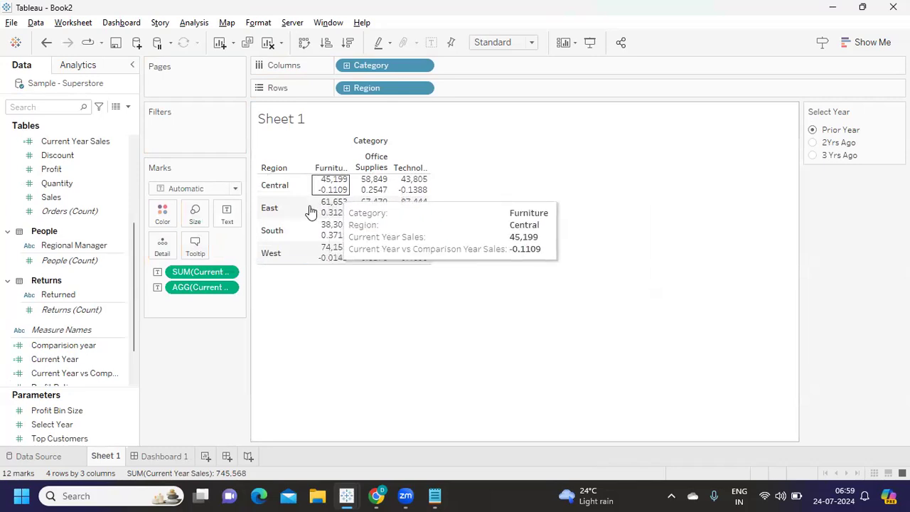
pyautogui.rightClick(230, 289)
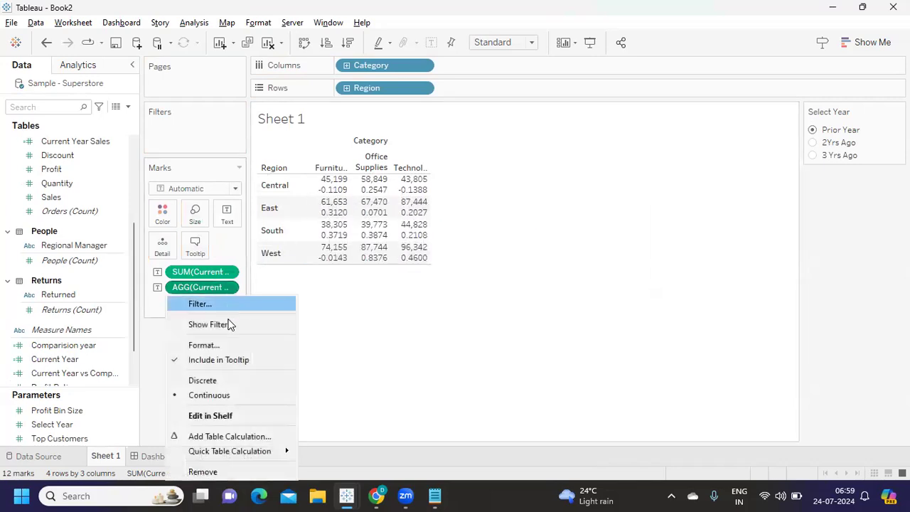
pyautogui.moveTo(232, 450)
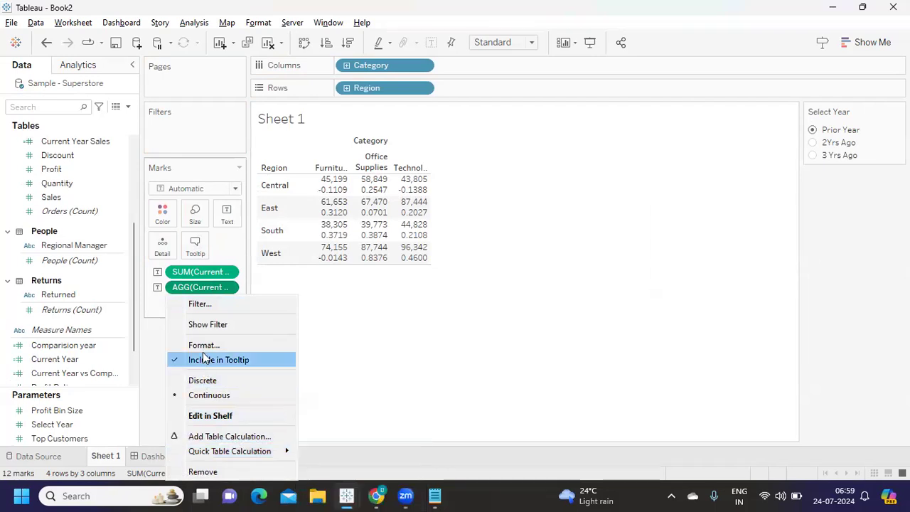
pyautogui.click(204, 358)
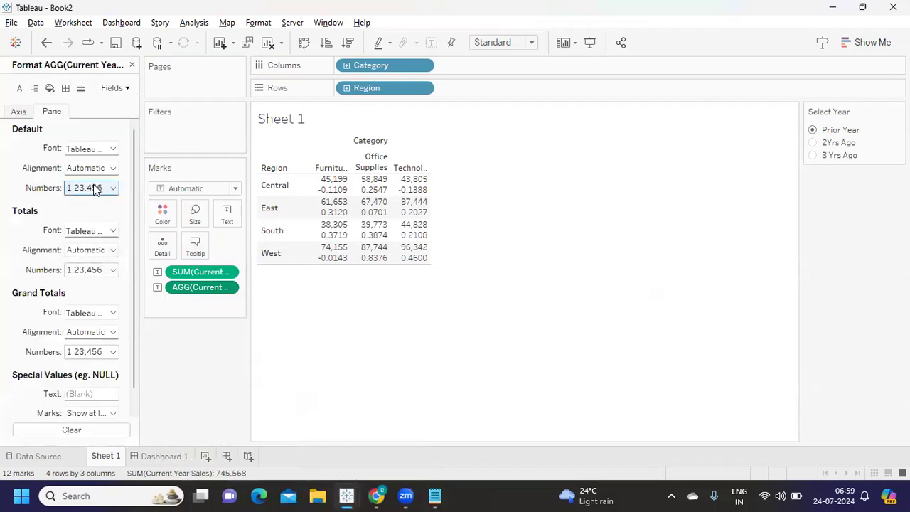
pyautogui.click(93, 187)
pyautogui.click(98, 272)
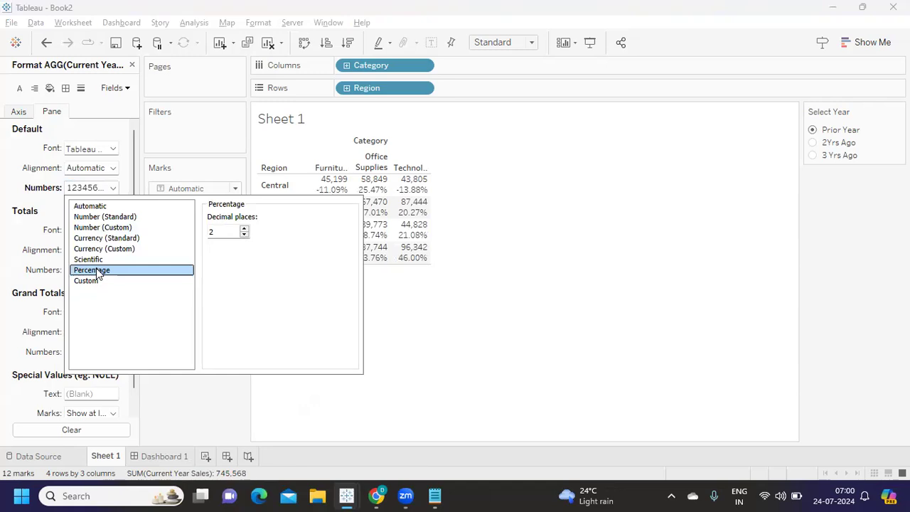
pyautogui.click(195, 407)
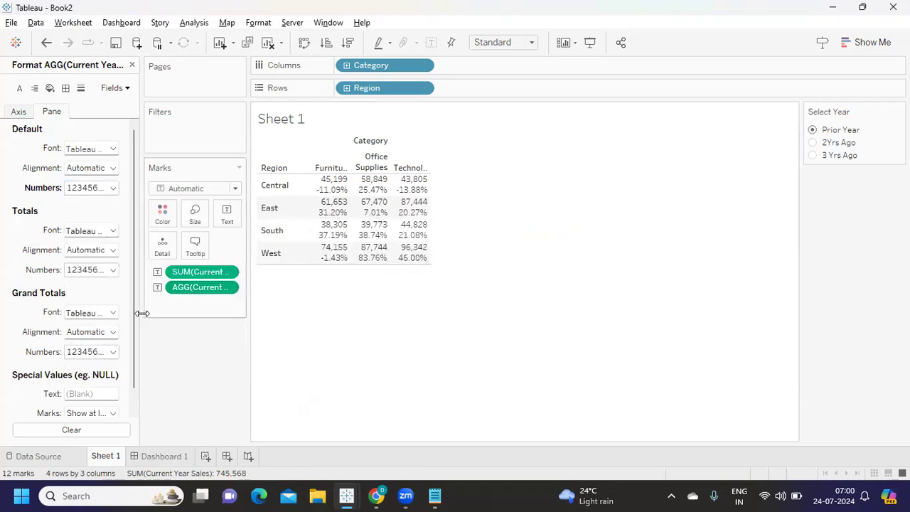
pyautogui.click(131, 65)
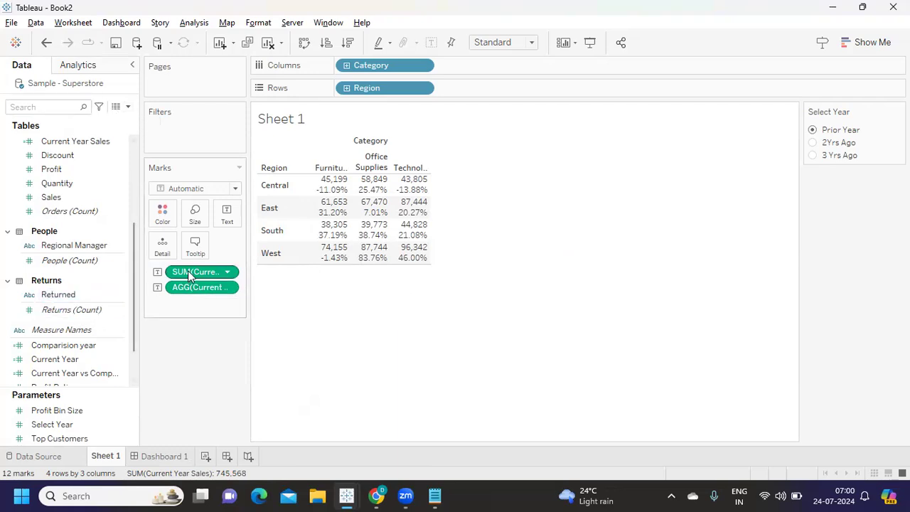
# Edit the text label and set the font size of the SUM(Current Year Sales) line to 18.
pyautogui.click(228, 225)
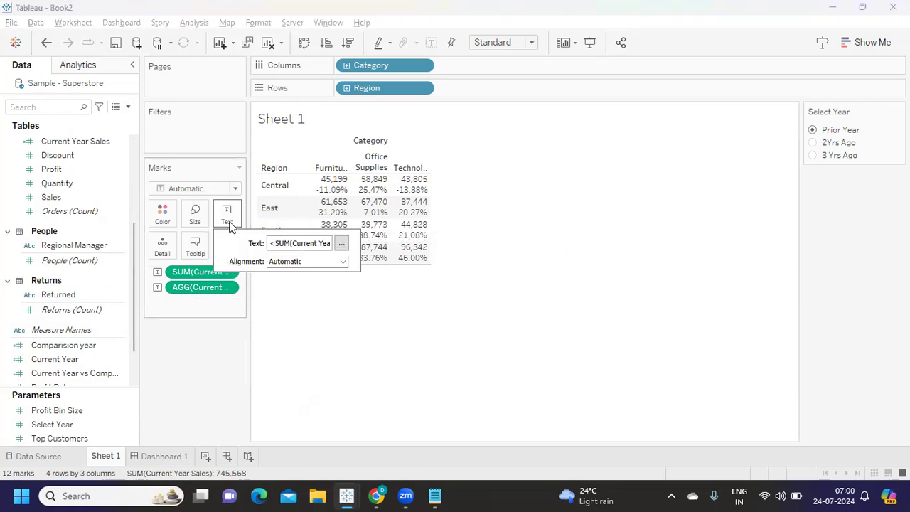
pyautogui.click(341, 244)
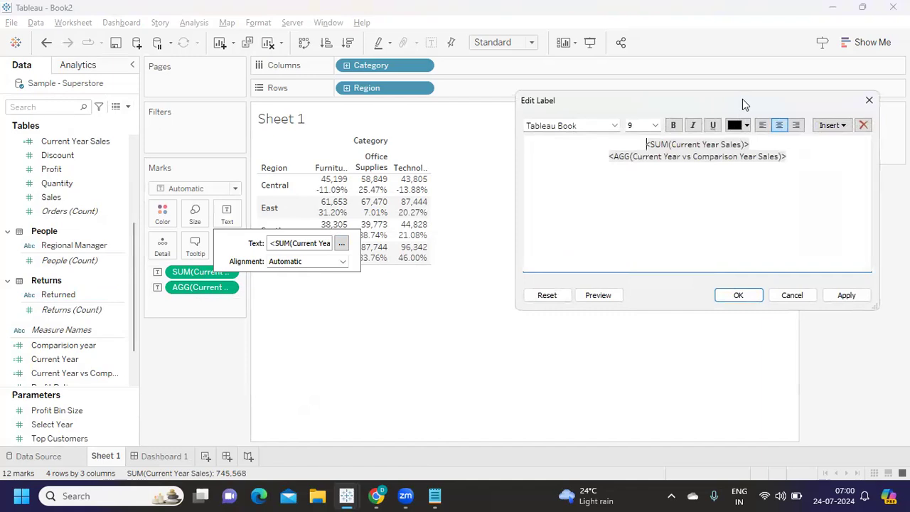
pyautogui.moveTo(733, 106); pyautogui.dragTo(501, 123)
pyautogui.moveTo(520, 162); pyautogui.dragTo(415, 162)
pyautogui.click(427, 145)
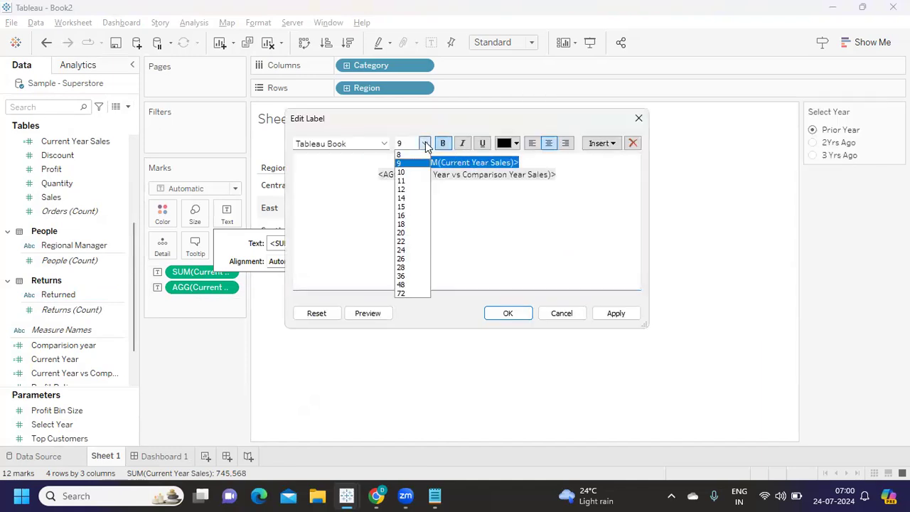
pyautogui.click(413, 211)
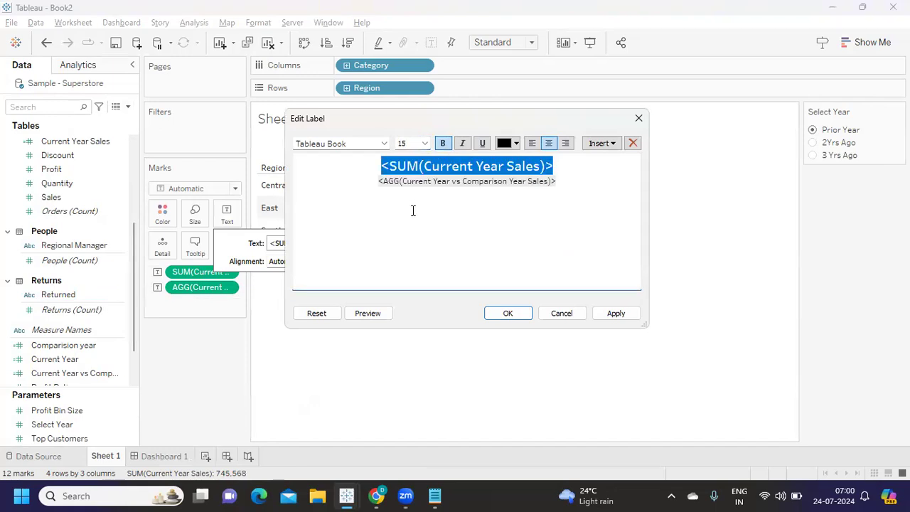
pyautogui.click(426, 145)
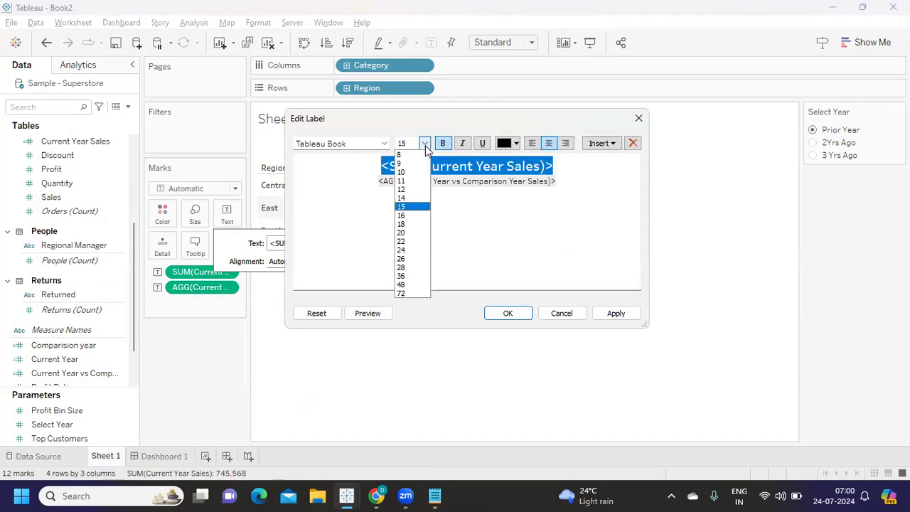
pyautogui.click(411, 224)
# Add a trailing space after the Current Year vs Comparison Year Sales field in the label and apply the label changes.
pyautogui.click(556, 187)
pyautogui.moveTo(556, 186); pyautogui.dragTo(378, 187)
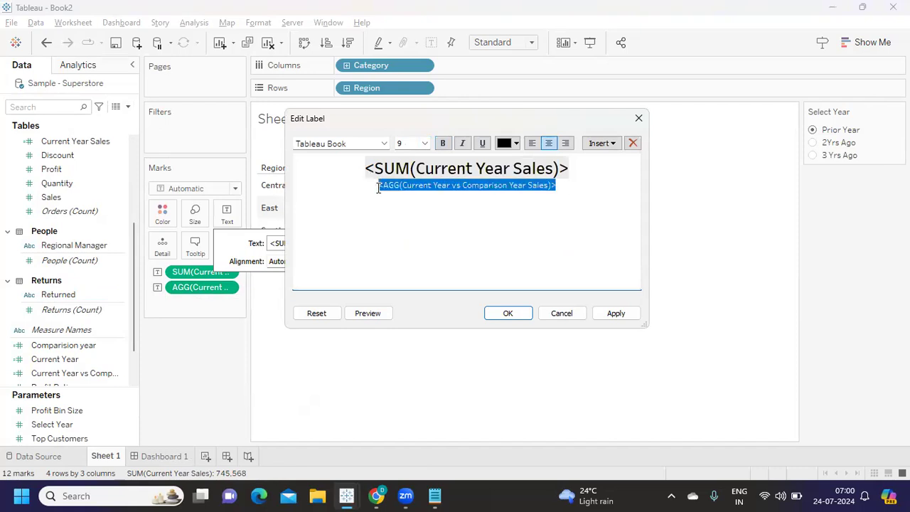
pyautogui.click(569, 183)
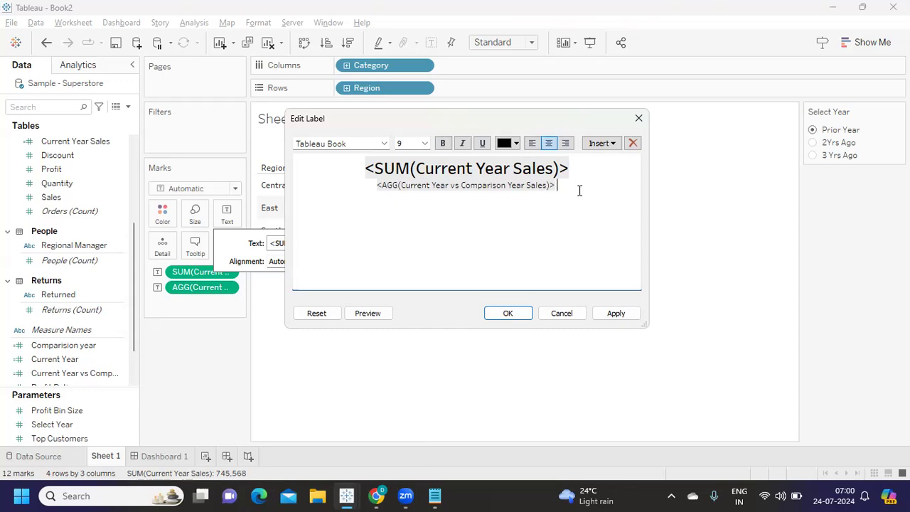
pyautogui.click(605, 144)
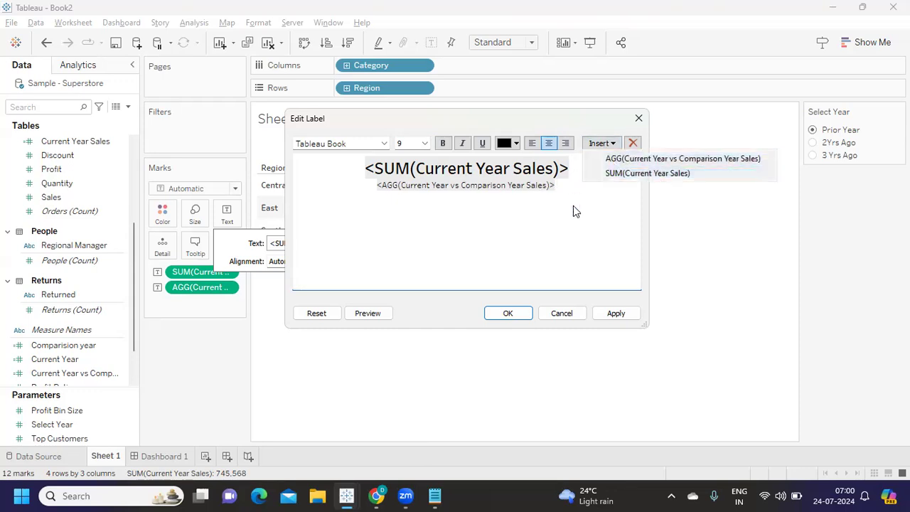
pyautogui.click(578, 206)
pyautogui.click(614, 144)
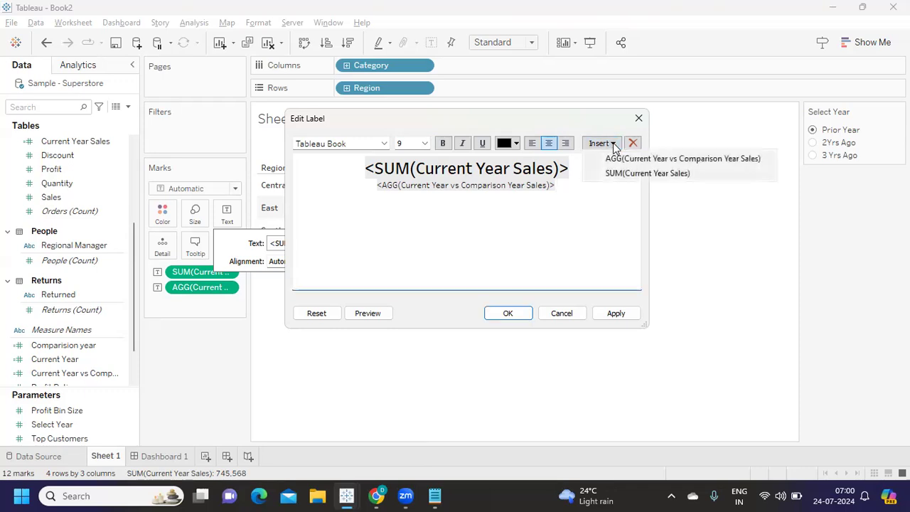
pyautogui.click(588, 279)
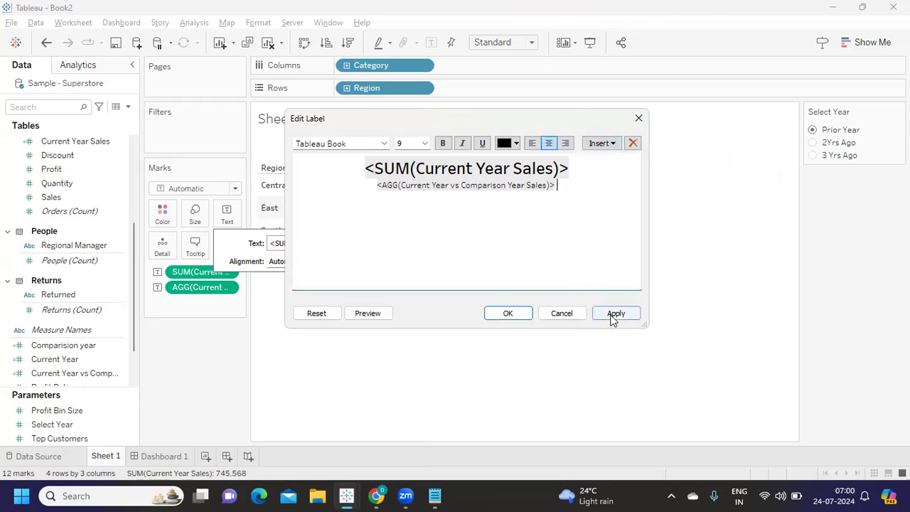
pyautogui.click(614, 313)
pyautogui.click(508, 313)
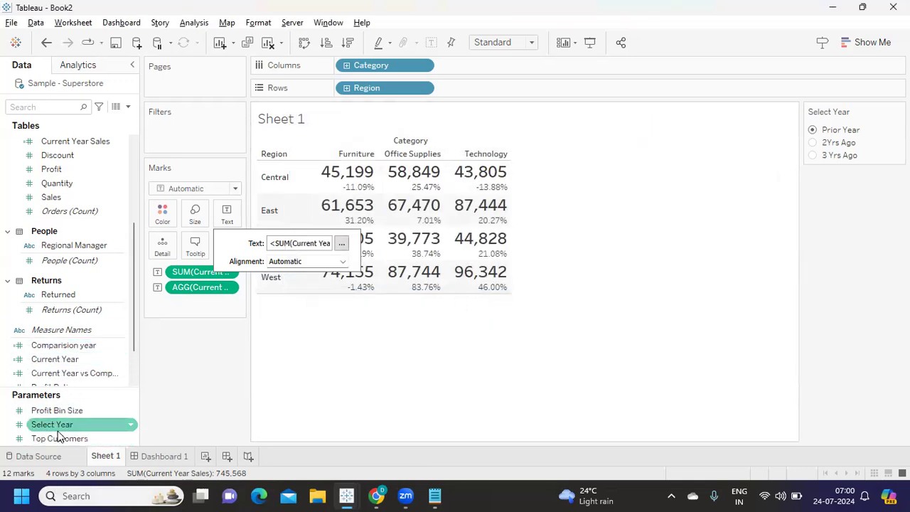
# Add the Select Year parameter to the text marks and join it onto the percentage line of the label.
pyautogui.moveTo(61, 425); pyautogui.dragTo(220, 218)
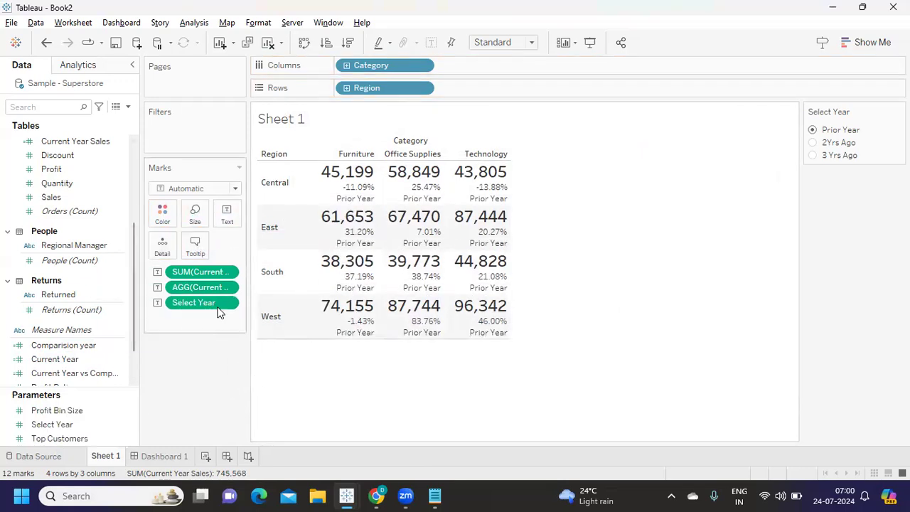
pyautogui.click(227, 213)
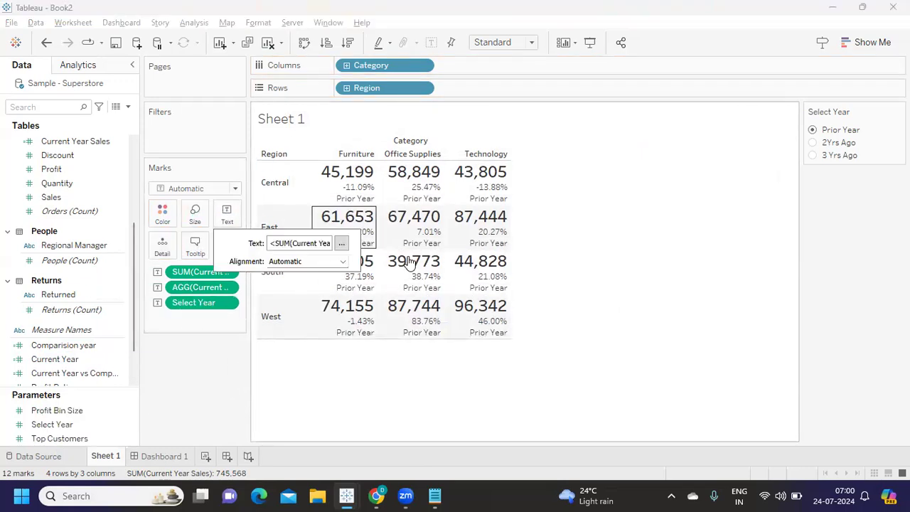
pyautogui.click(342, 243)
pyautogui.click(569, 186)
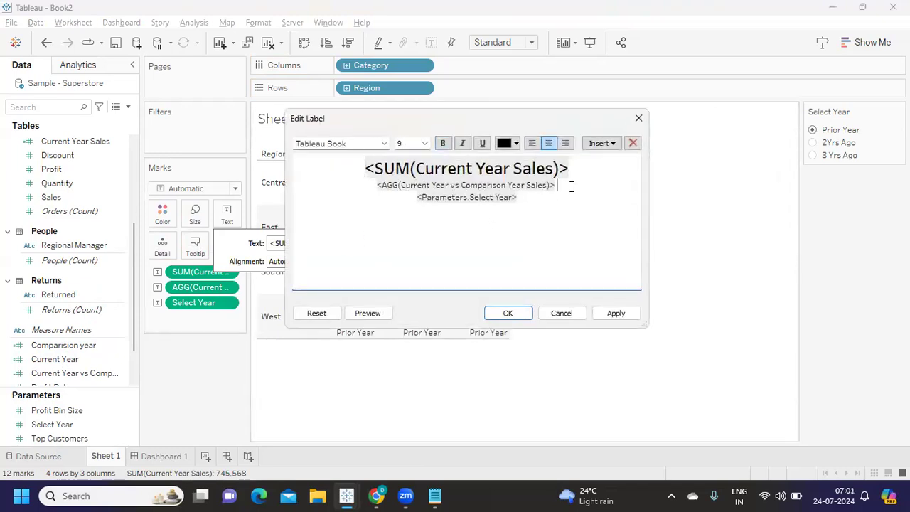
pyautogui.press('Delete')
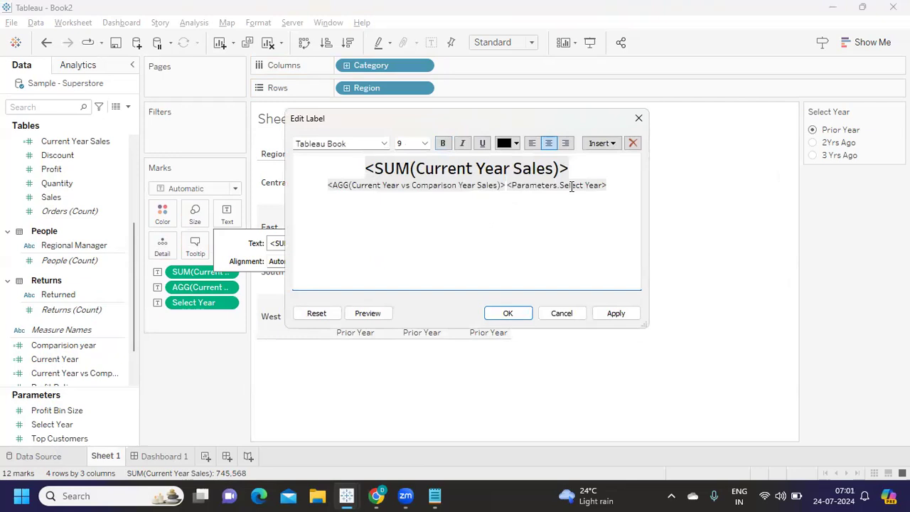
pyautogui.click(615, 315)
pyautogui.click(508, 313)
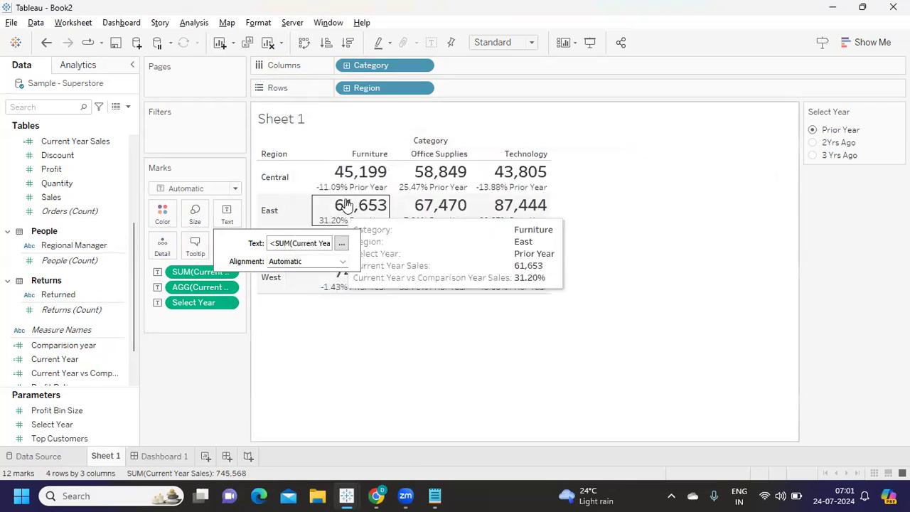
pyautogui.click(417, 377)
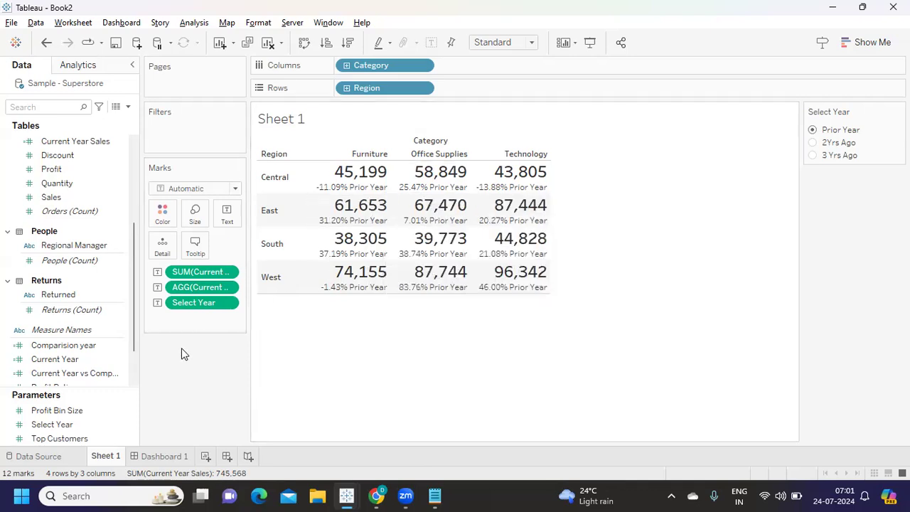
# Widen the Marks card and create a calculated field named Good or Bad.
pyautogui.click(129, 108)
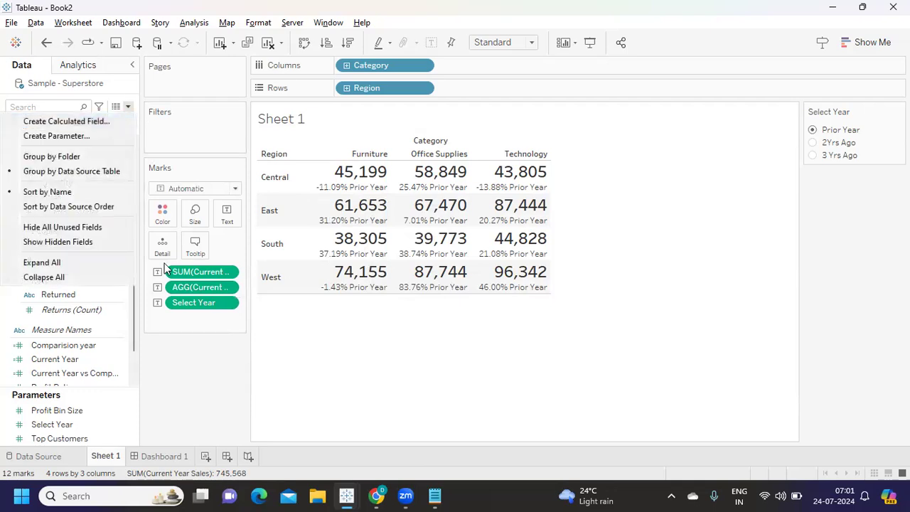
pyautogui.click(213, 359)
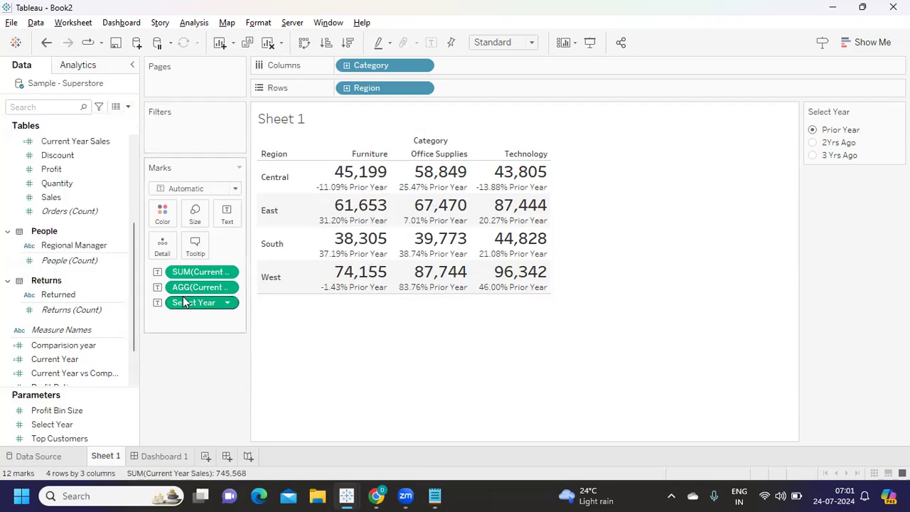
pyautogui.moveTo(246, 351); pyautogui.dragTo(315, 352)
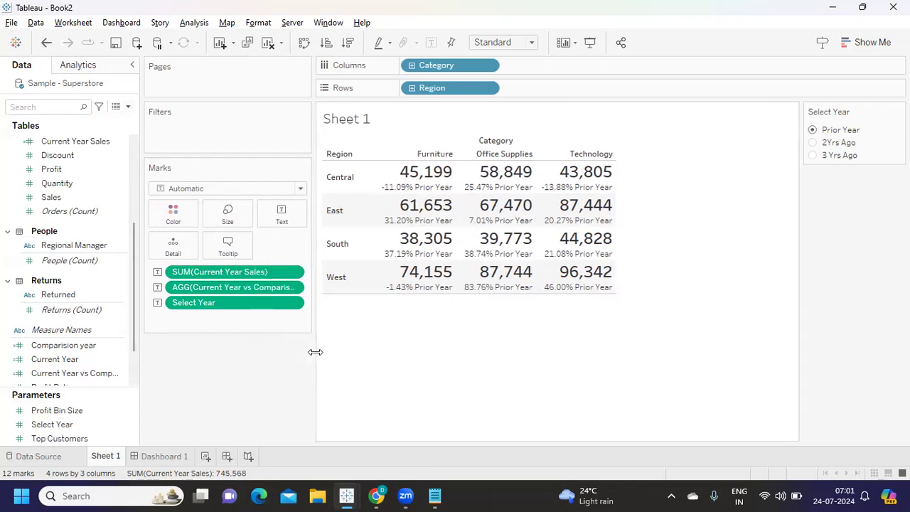
pyautogui.click(128, 107)
pyautogui.click(116, 122)
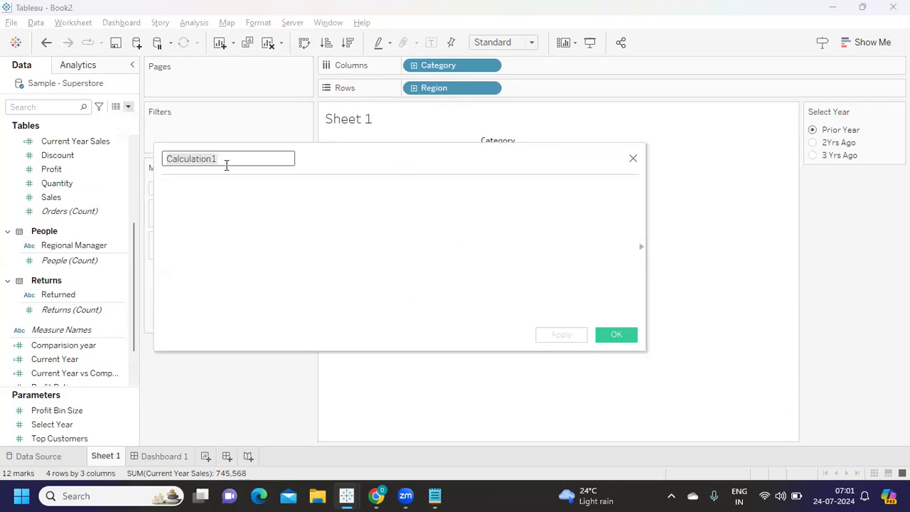
pyautogui.write('Good or Bad')
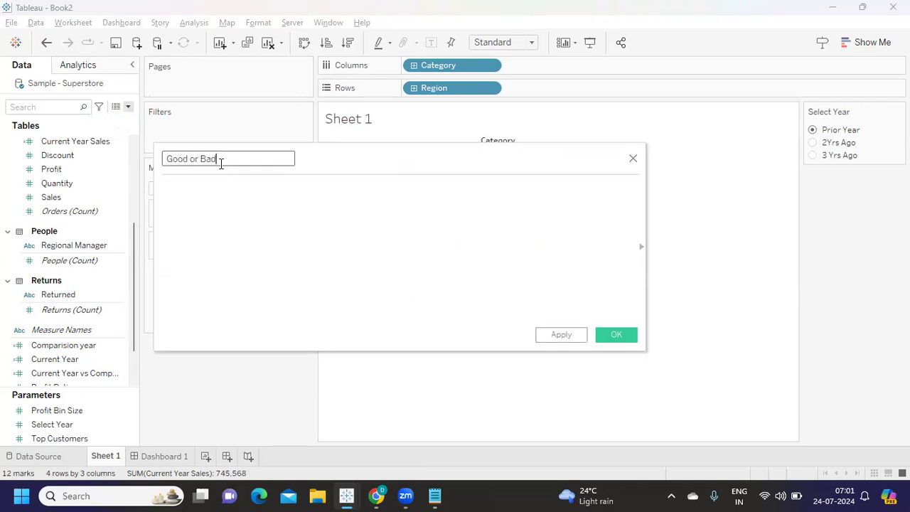
# Begin the formula with the condition IF [Current Year vs Comparison Year Sales] < 0.
pyautogui.write('IF cu')
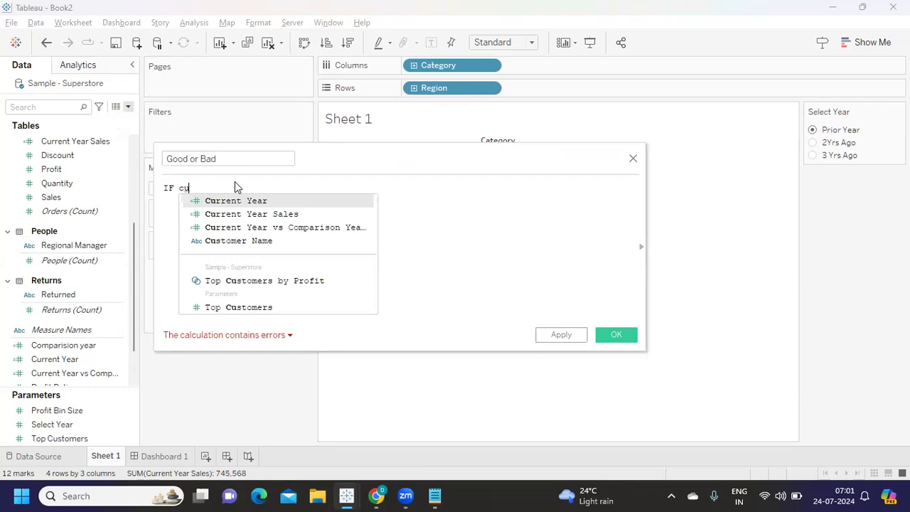
pyautogui.press('Down')
pyautogui.press('Down')
pyautogui.press('Return')
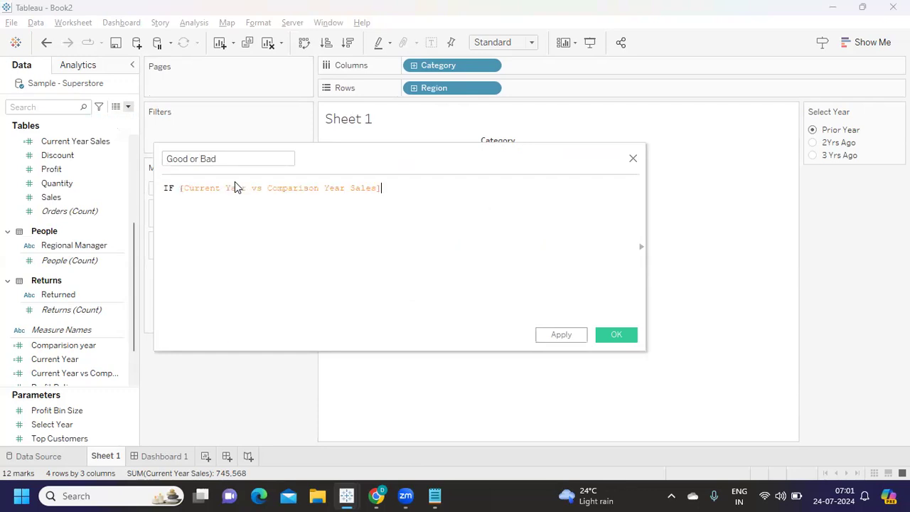
pyautogui.write('< 0')
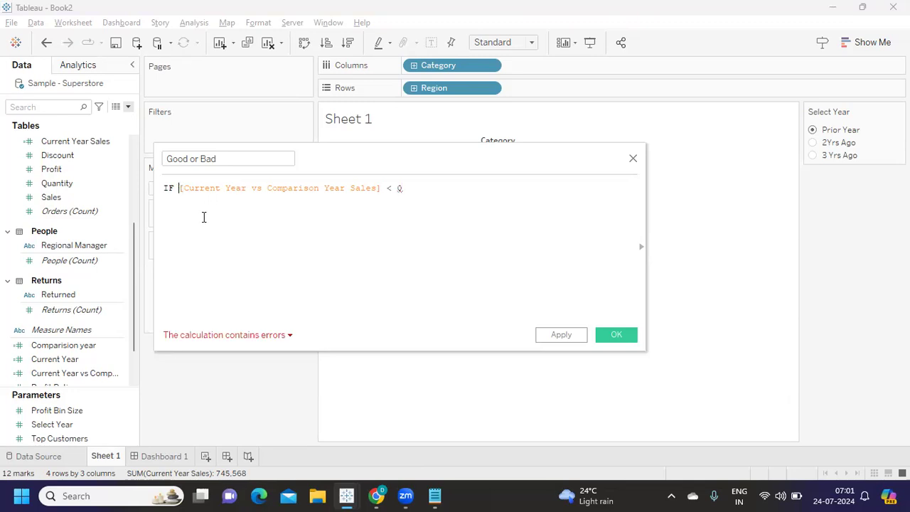
# Try wrapping [Current Year vs Comparison Year Sales] in sum(), and remove the function name while keeping the parentheses.
pyautogui.write('sum(')
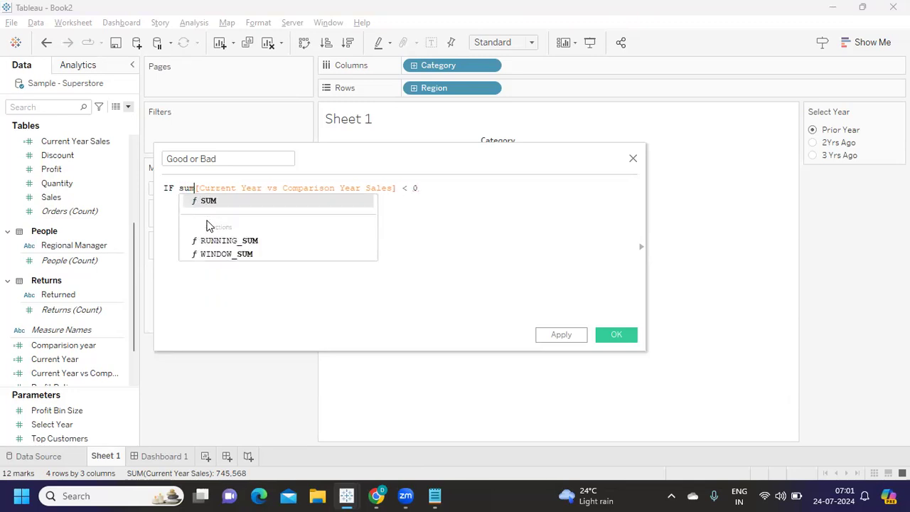
pyautogui.click(401, 188)
pyautogui.write(')')
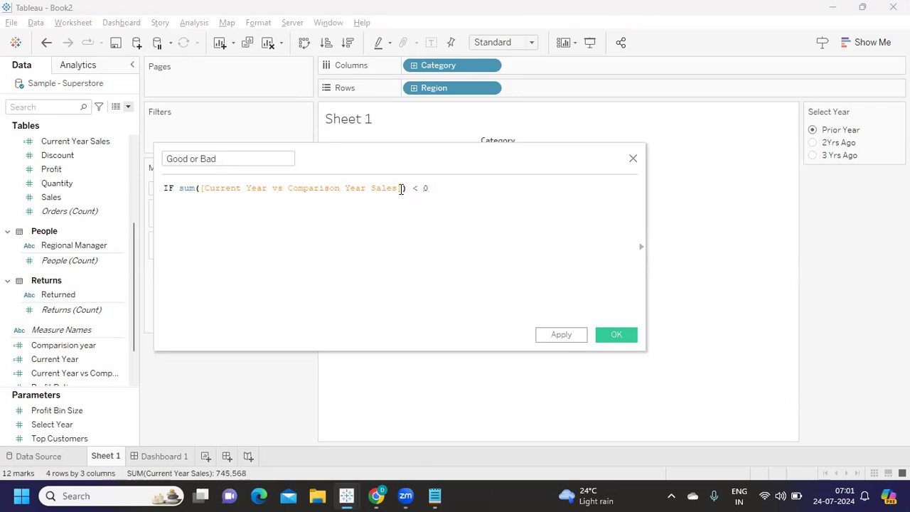
pyautogui.doubleClick(187, 188)
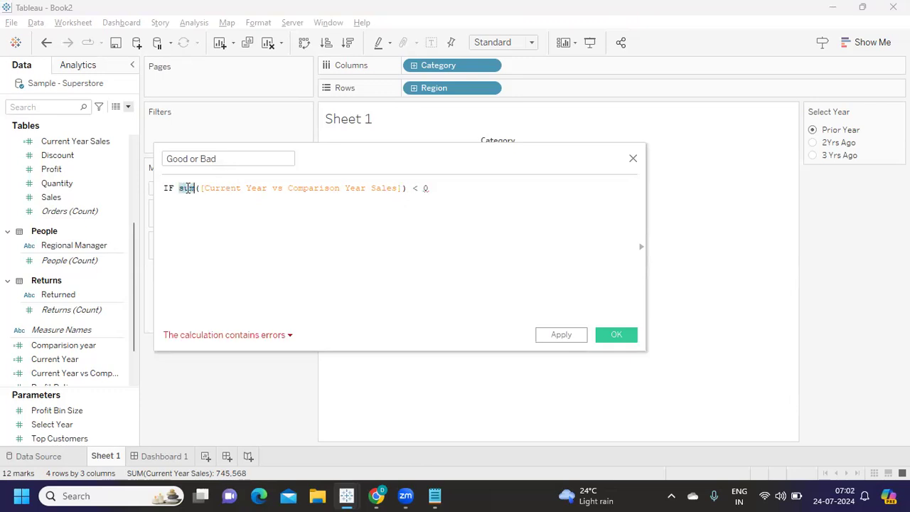
pyautogui.press('BackSpace')
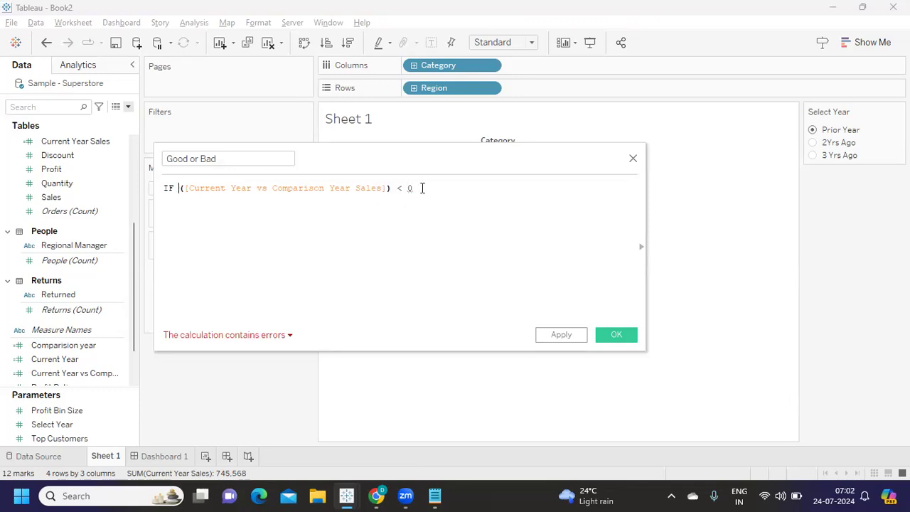
# Complete the formula with THEN "Negative" ELSE "Positive" END and save the calculated field.
pyautogui.write('THEN')
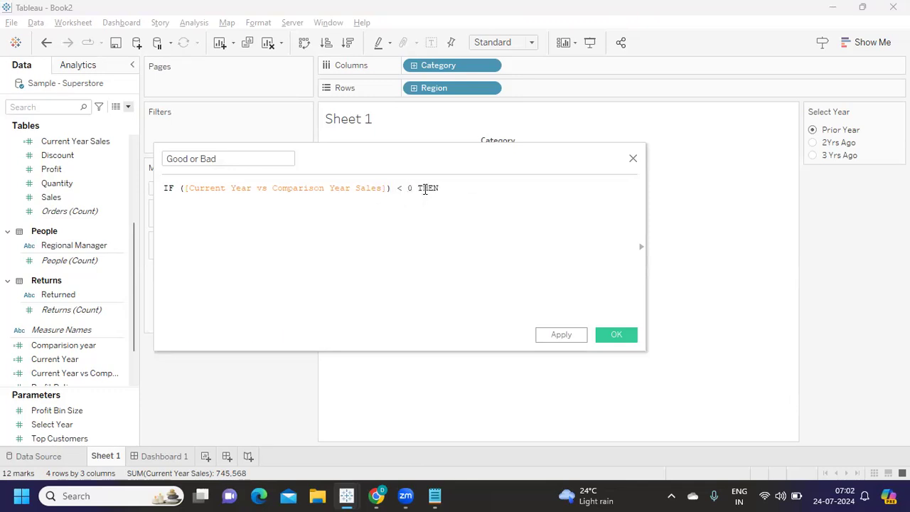
pyautogui.write(' "Negative" Els')
pyautogui.press('Return')
pyautogui.write('"P')
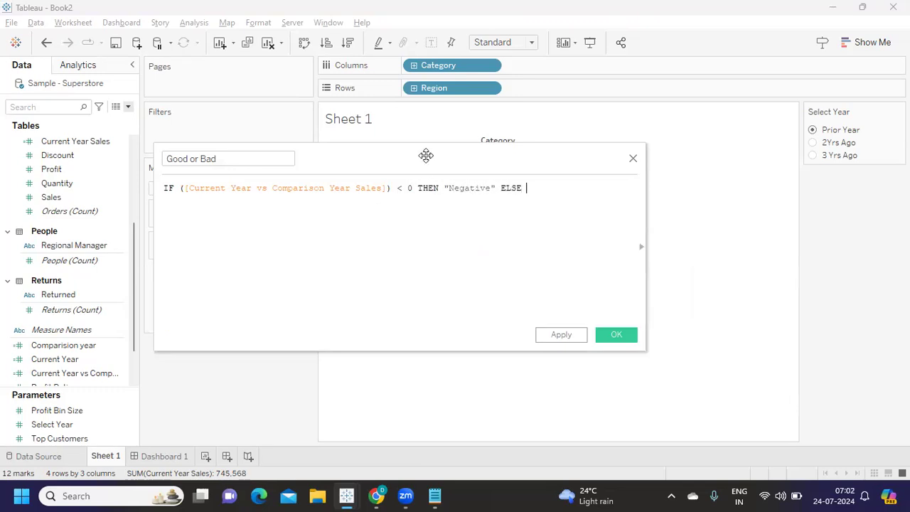
pyautogui.write('ositive" END')
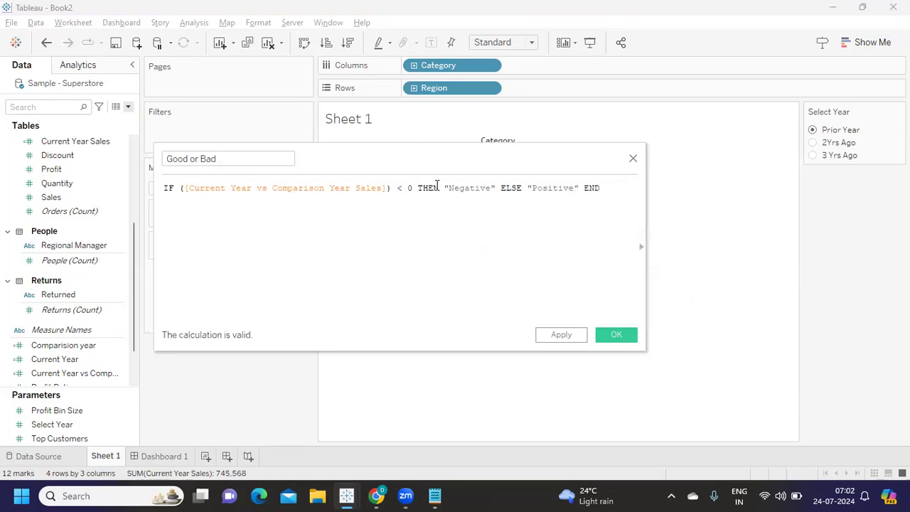
pyautogui.click(551, 340)
pyautogui.click(614, 335)
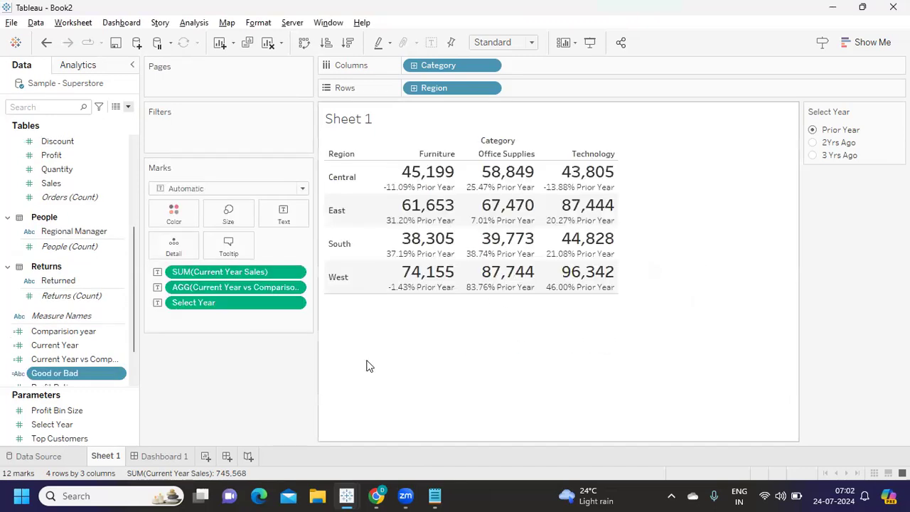
# Try coloring the table by Good or Bad, move that field onto Select Year in the label, and undo the move.
pyautogui.moveTo(45, 375); pyautogui.dragTo(168, 215)
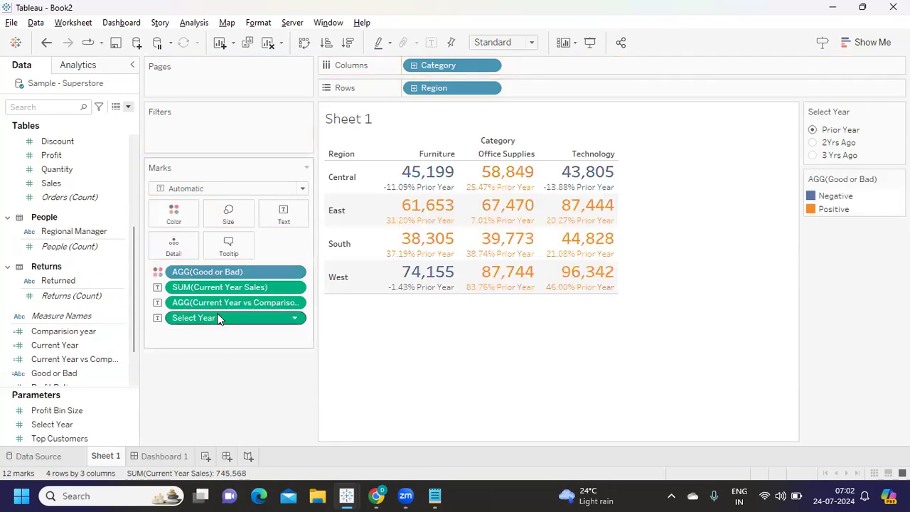
pyautogui.moveTo(183, 272); pyautogui.dragTo(193, 375)
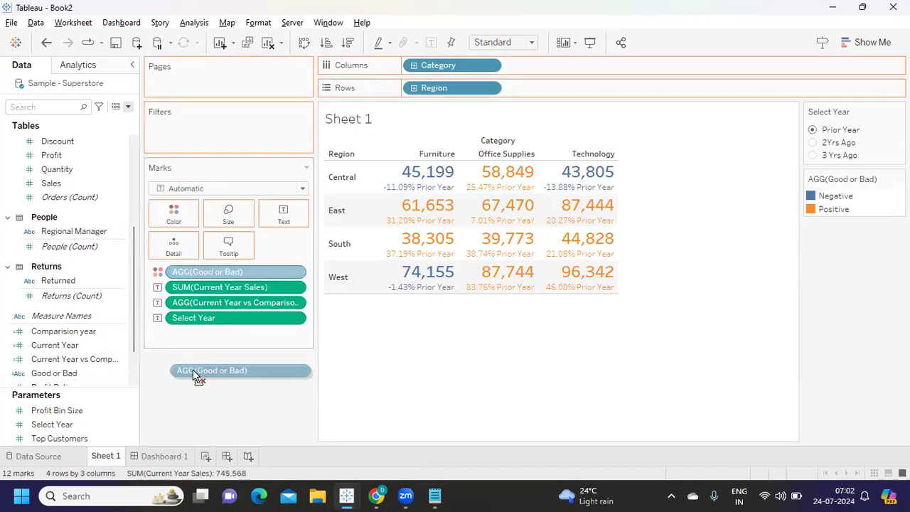
pyautogui.moveTo(193, 376); pyautogui.dragTo(193, 318)
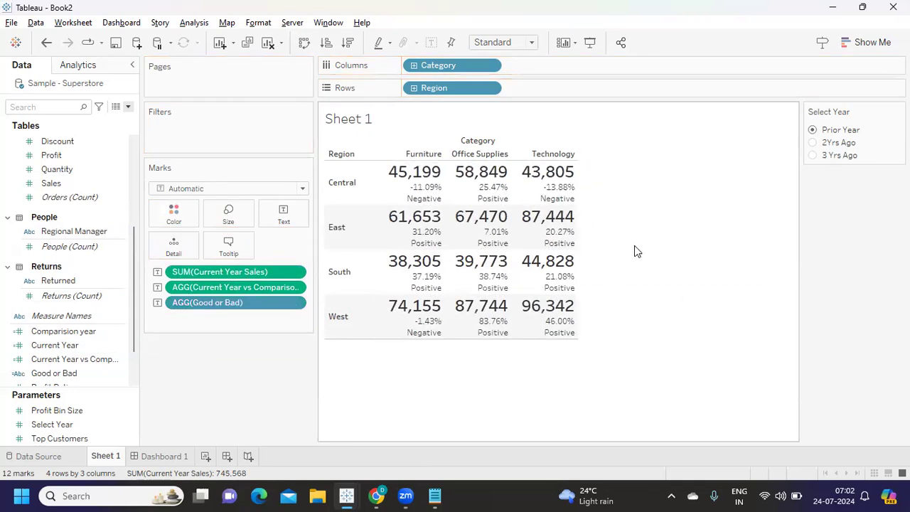
pyautogui.hotkey('ctrl', 'z')
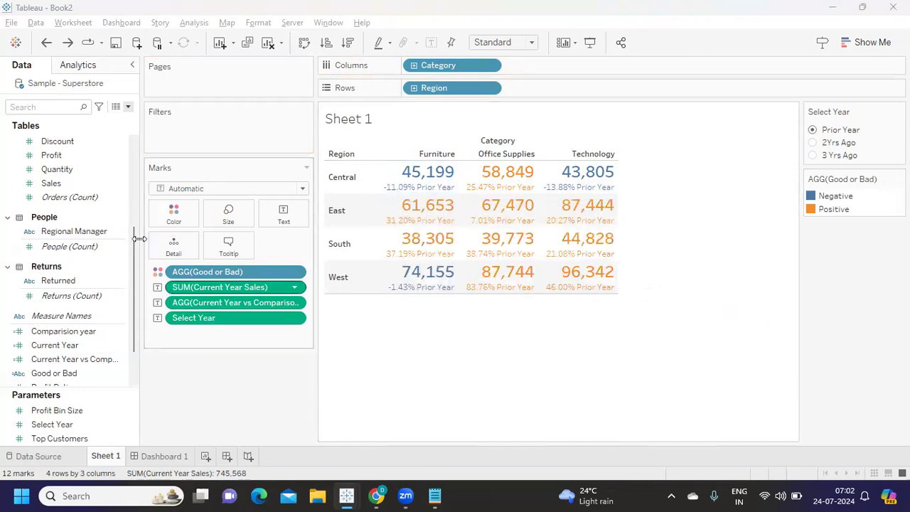
# Save a new calculated field with an empty formula and the default name, and remove Good or Bad from the mark colors.
pyautogui.click(129, 106)
pyautogui.click(99, 122)
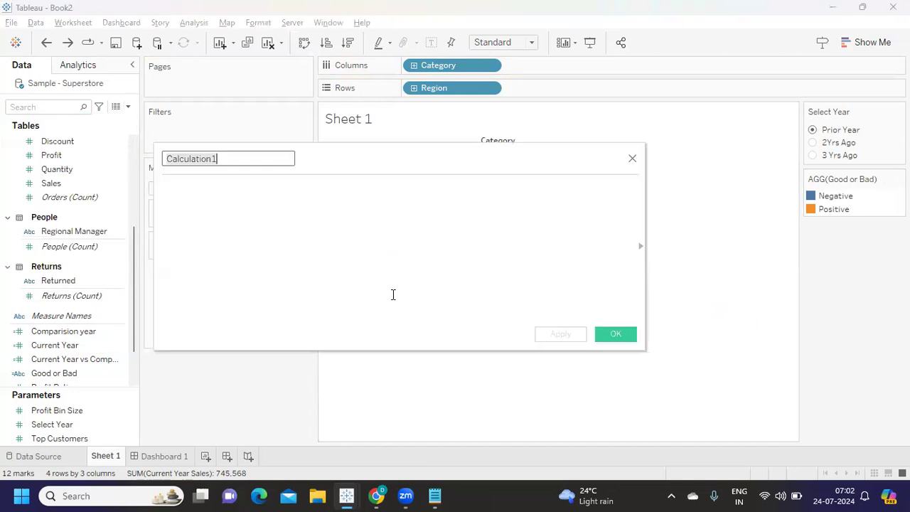
pyautogui.click(626, 338)
pyautogui.moveTo(199, 281); pyautogui.dragTo(199, 394)
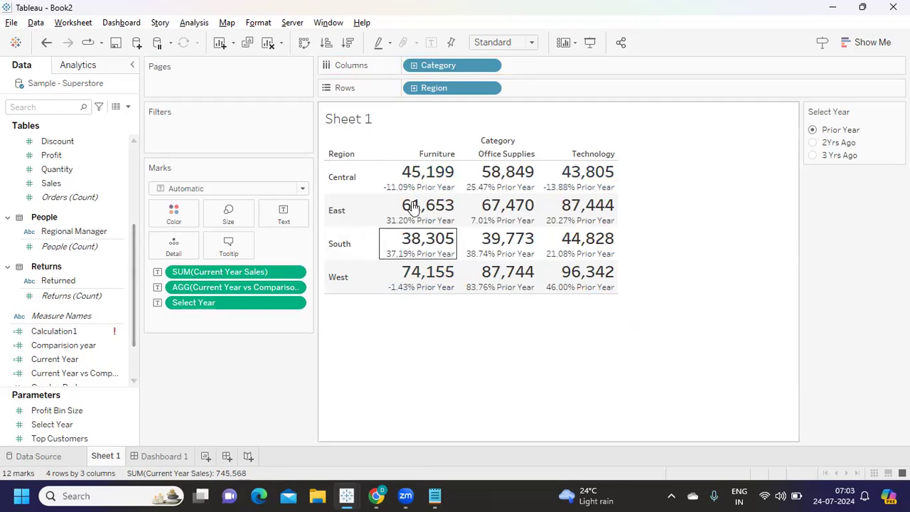
# Create a calculated field named Negative Sales and begin its formula with IF.
pyautogui.click(129, 107)
pyautogui.click(105, 123)
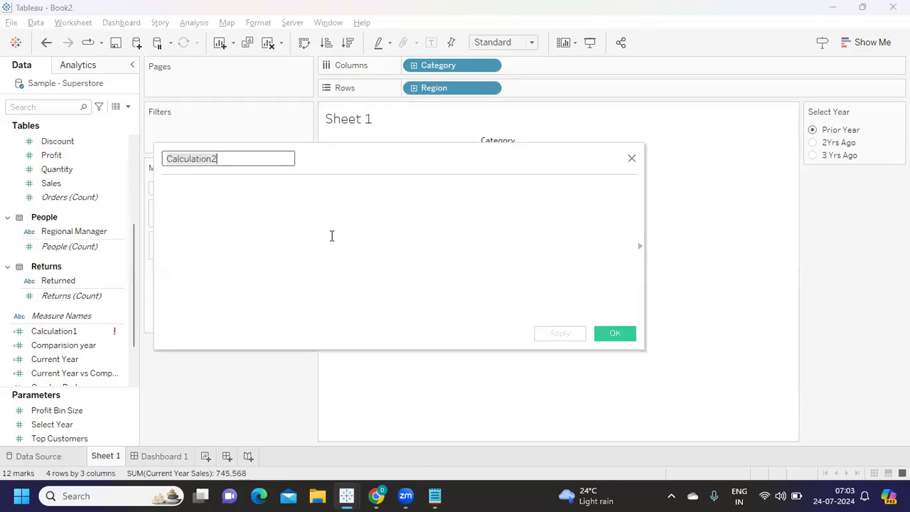
pyautogui.write('Negative Sales')
pyautogui.click(331, 231)
pyautogui.write('IF ')
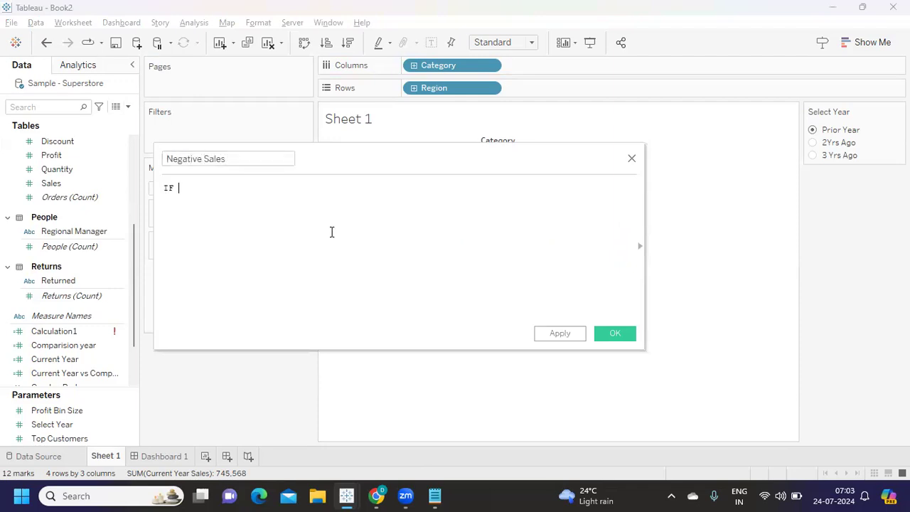
# Try inserting [Comparison Year Sales] after IF in the Negative Sales formula.
pyautogui.write('c')
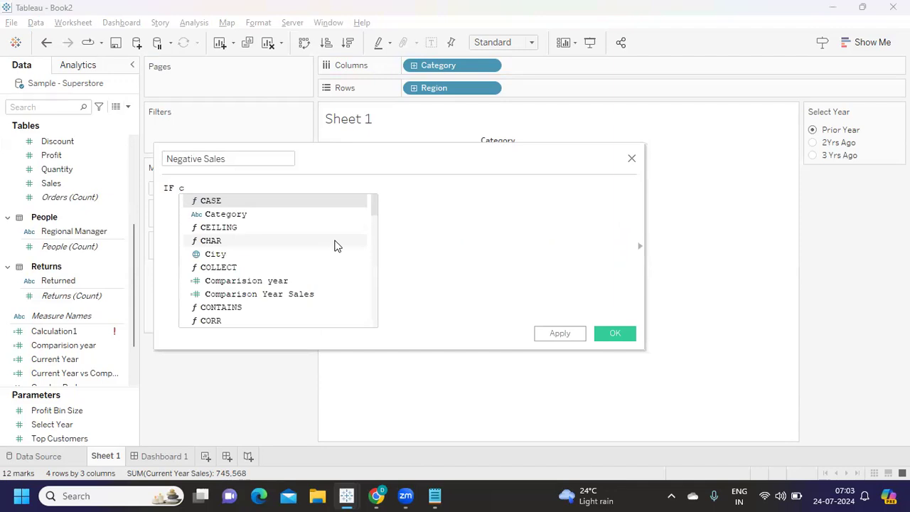
pyautogui.press('Down')
pyautogui.press('Down')
pyautogui.press('Down')
pyautogui.press('Down')
pyautogui.press('Down')
pyautogui.press('Down')
pyautogui.press('Down')
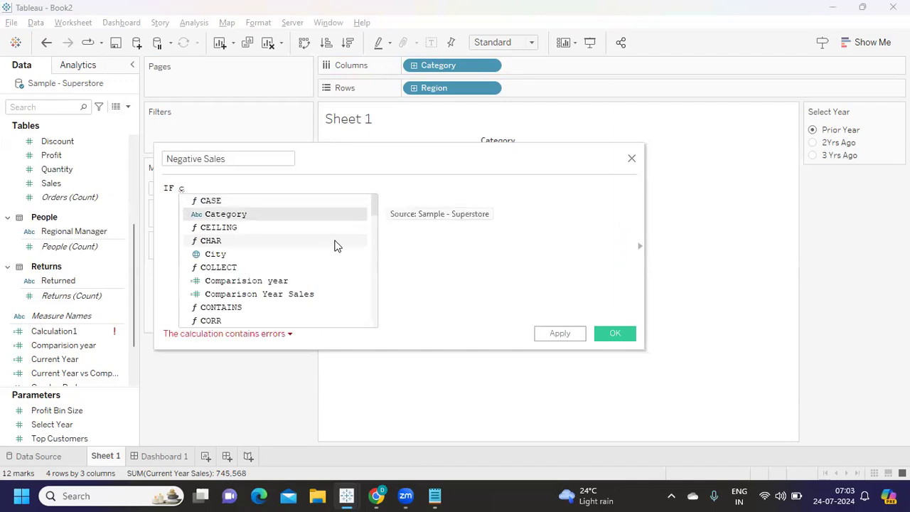
pyautogui.press('Return')
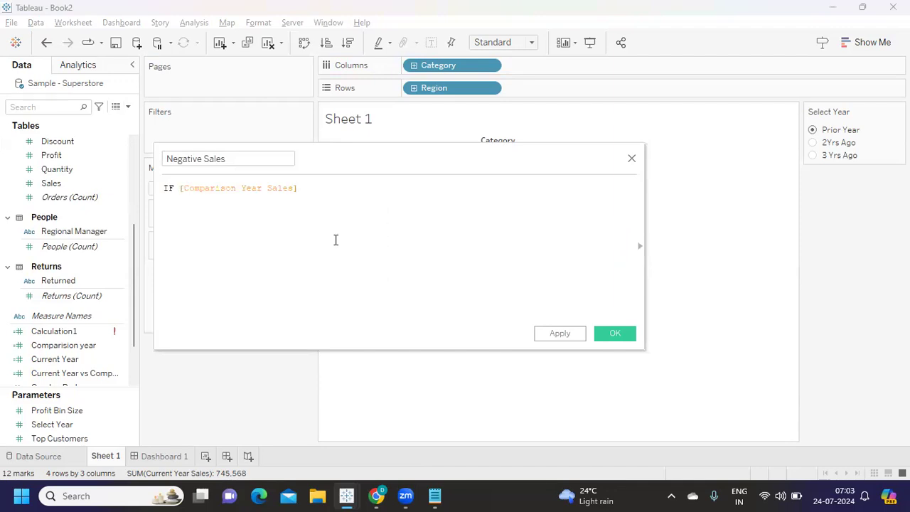
# Try replacing [Comparison Year Sales] in the formula with the word latest.
pyautogui.click(242, 159)
pyautogui.moveTo(217, 158); pyautogui.dragTo(163, 149)
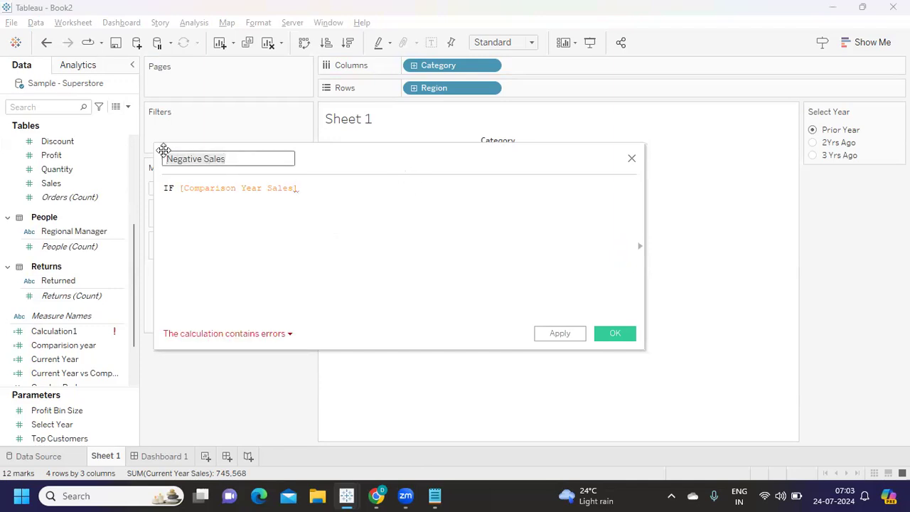
pyautogui.click(343, 191)
pyautogui.moveTo(343, 191); pyautogui.dragTo(182, 191)
pyautogui.write('lates')
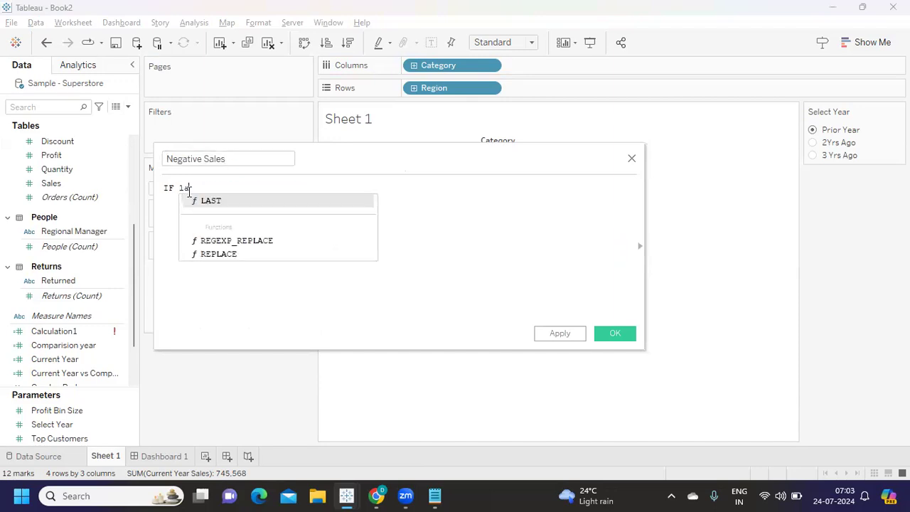
pyautogui.press('BackSpace')
pyautogui.press('BackSpace')
pyautogui.press('BackSpace')
pyautogui.press('BackSpace')
pyautogui.press('BackSpace')
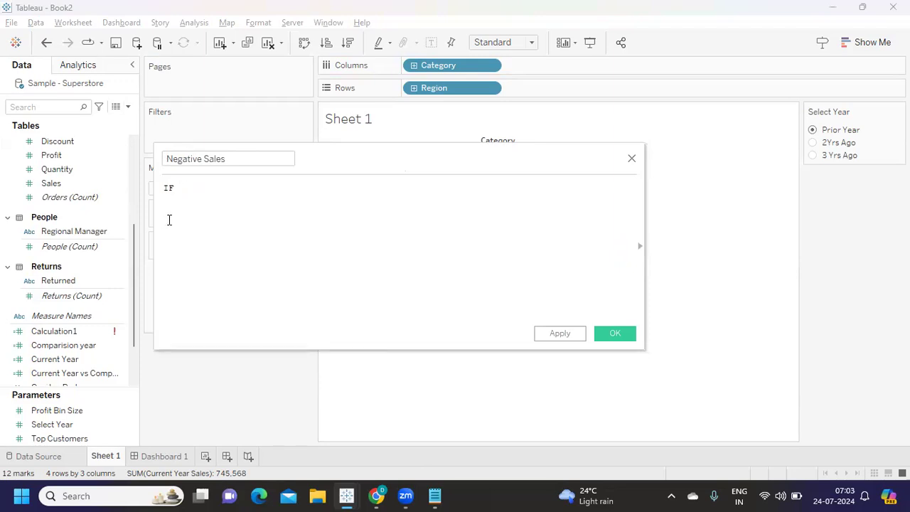
pyautogui.write('latest')
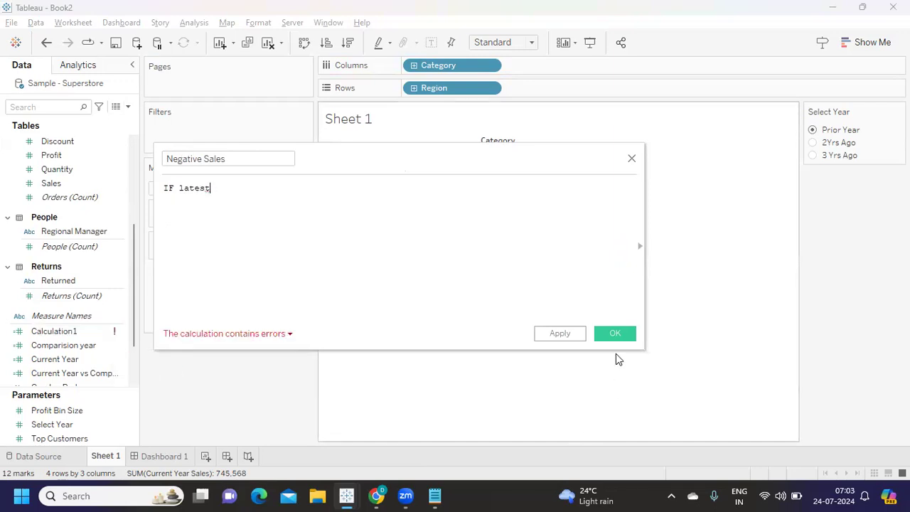
# Insert [Current Year vs Comparison Year Sales] as the field after IF and remove the word latest.
pyautogui.moveTo(512, 154); pyautogui.dragTo(857, 229)
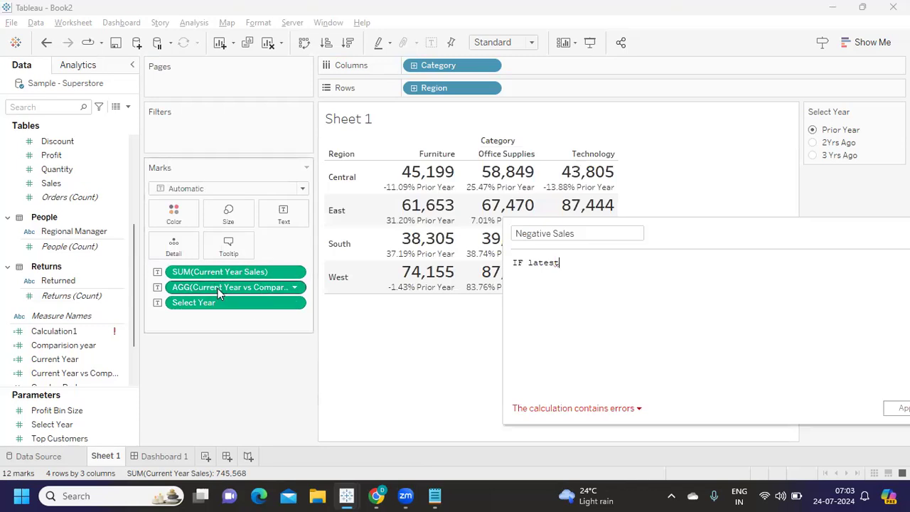
pyautogui.moveTo(567, 262); pyautogui.dragTo(527, 264)
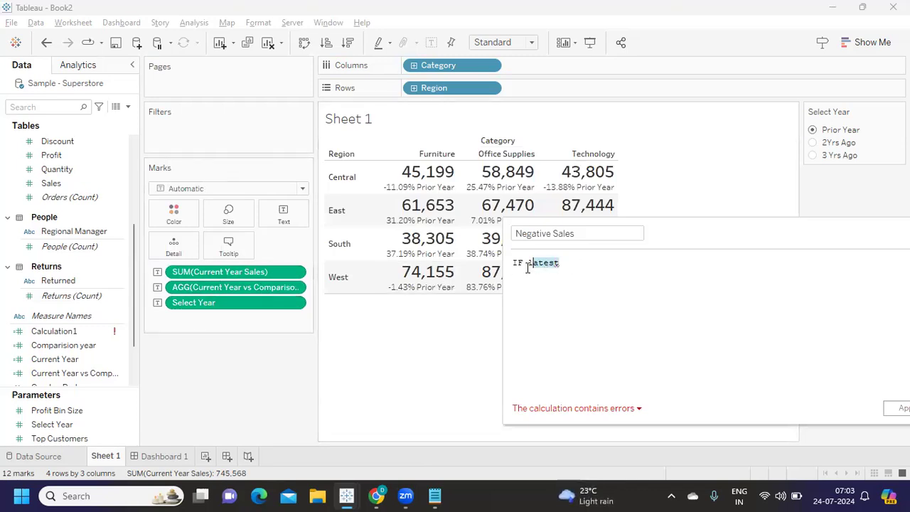
pyautogui.click(80, 374)
pyautogui.moveTo(80, 374); pyautogui.dragTo(623, 291)
pyautogui.moveTo(645, 267); pyautogui.dragTo(643, 272)
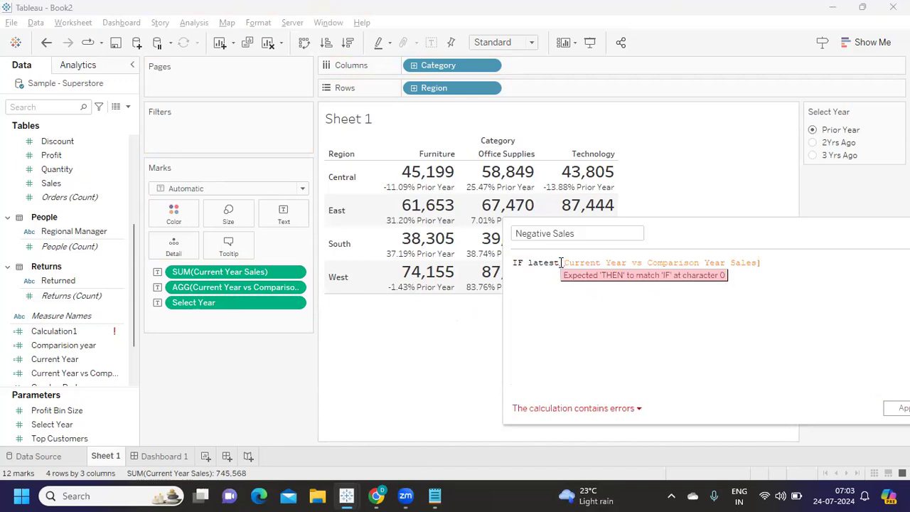
pyautogui.press('BackSpace')
pyautogui.press('BackSpace')
pyautogui.press('BackSpace')
pyautogui.press('BackSpace')
pyautogui.press('BackSpace')
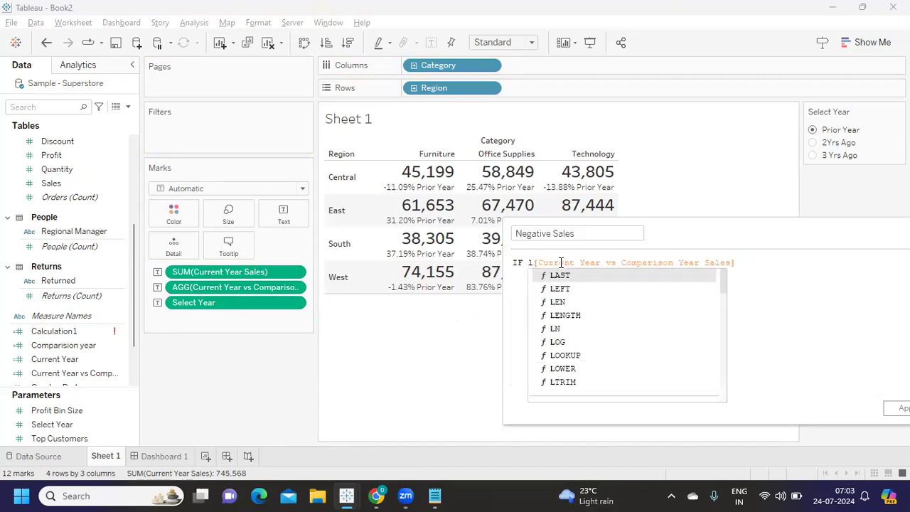
pyautogui.press('BackSpace')
pyautogui.moveTo(718, 234); pyautogui.dragTo(455, 170)
# Complete the Negative Sales formula with < 0 THEN [Current Year vs Comparison Year Sales] END and save the field.
pyautogui.click(490, 195)
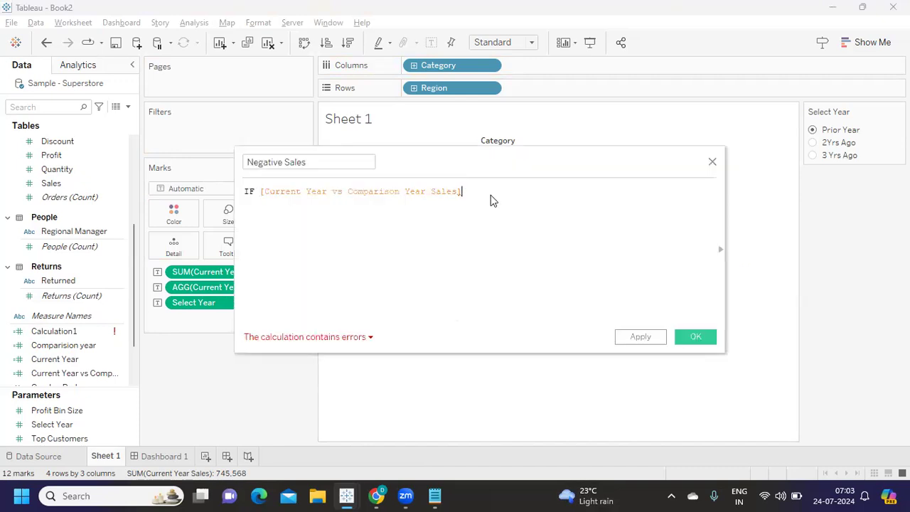
pyautogui.write('< 0 THEN ')
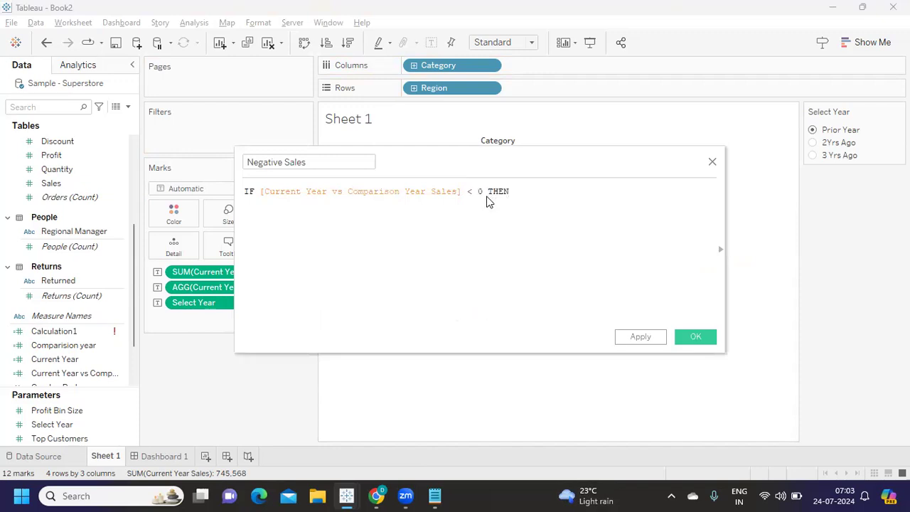
pyautogui.write('cu')
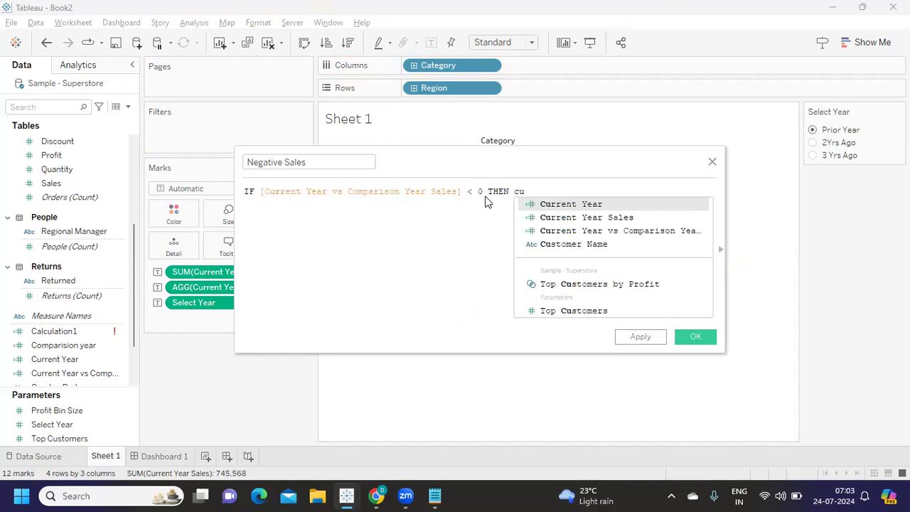
pyautogui.press('Down')
pyautogui.press('Down')
pyautogui.press('Return')
pyautogui.press('Return')
pyautogui.write('end')
pyautogui.press('Return')
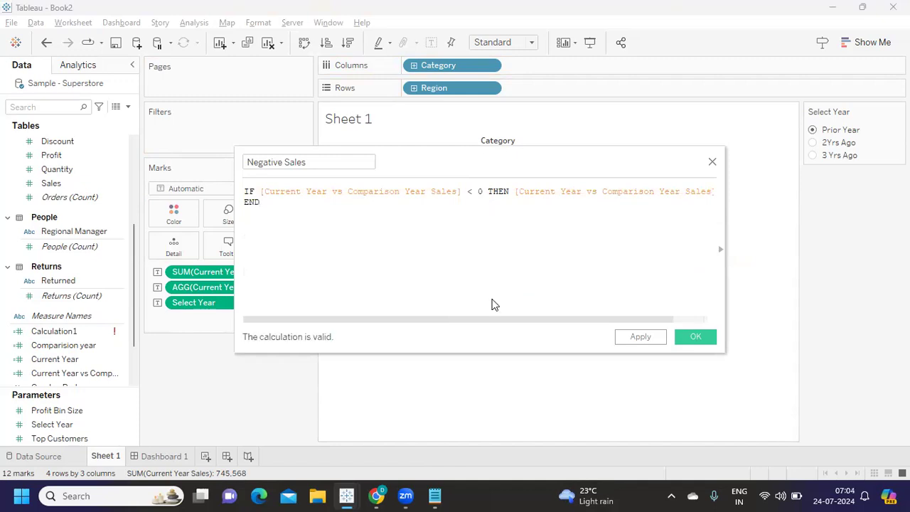
pyautogui.click(643, 337)
pyautogui.click(683, 336)
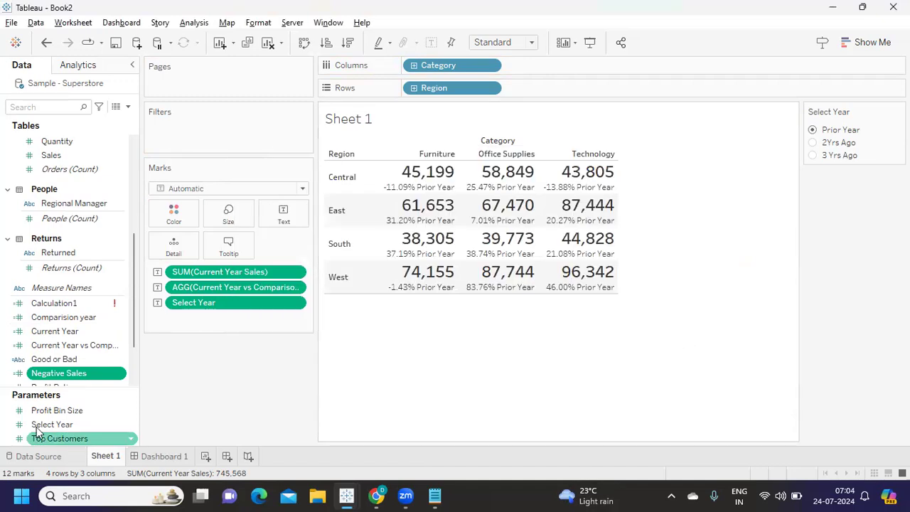
# Duplicate the Negative Sales calculated field and open the copy for editing.
pyautogui.click(120, 377)
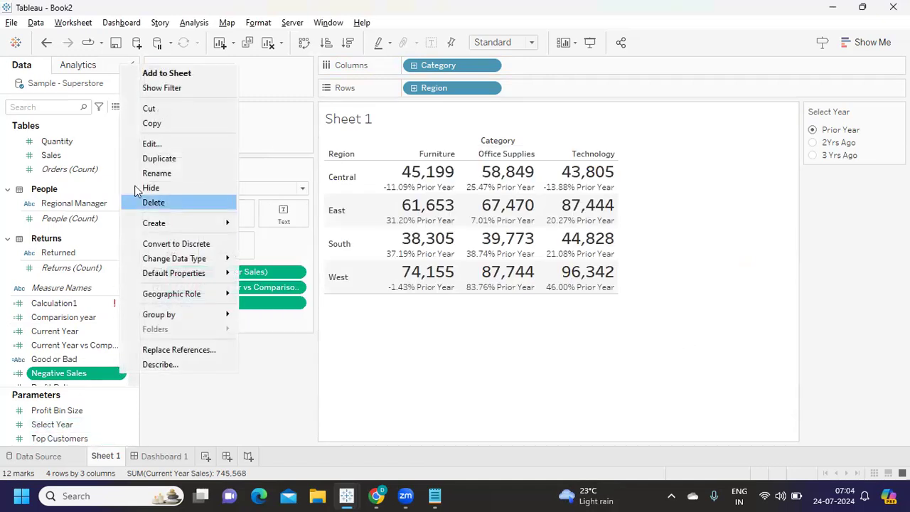
pyautogui.click(146, 162)
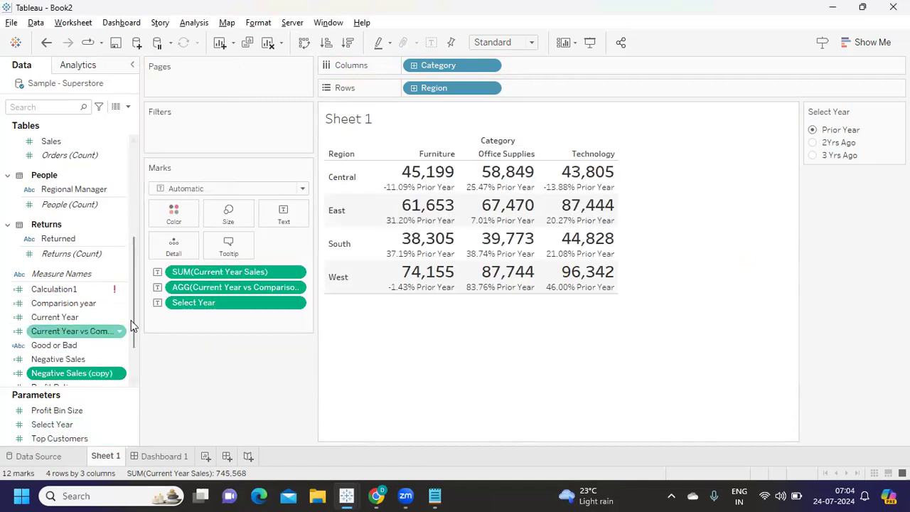
pyautogui.moveTo(135, 319); pyautogui.dragTo(133, 334)
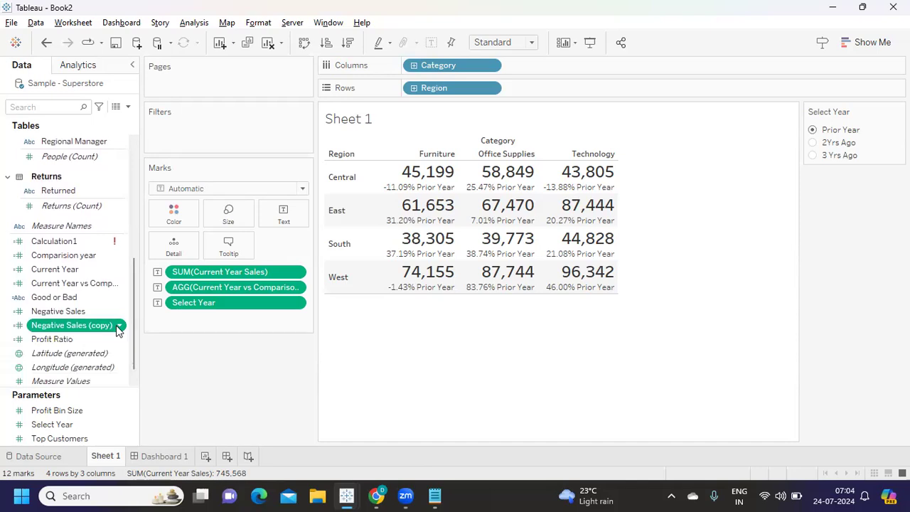
pyautogui.click(121, 325)
pyautogui.click(148, 96)
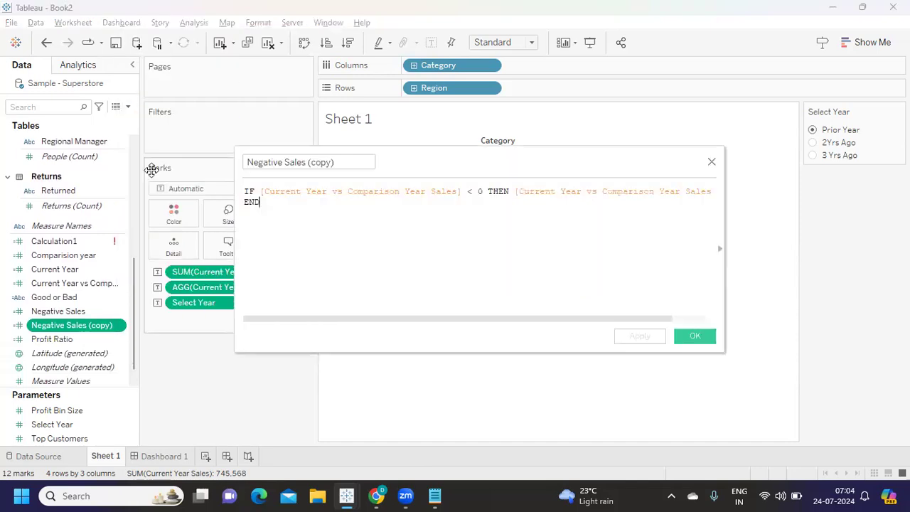
# Rename the duplicated calculated field as Positive Sales.
pyautogui.doubleClick(267, 164)
pyautogui.write('Positive')
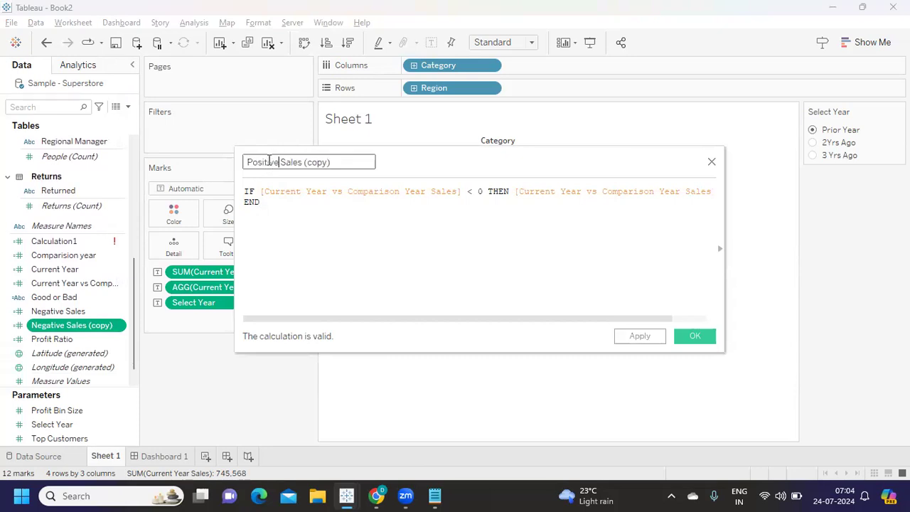
pyautogui.click(336, 166)
pyautogui.press('BackSpace')
pyautogui.press('BackSpace')
pyautogui.press('BackSpace')
pyautogui.press('BackSpace')
pyautogui.press('BackSpace')
pyautogui.press('BackSpace')
pyautogui.press('BackSpace')
# Change the comparison operator in the Positive Sales formula to >= and save the field.
pyautogui.click(471, 192)
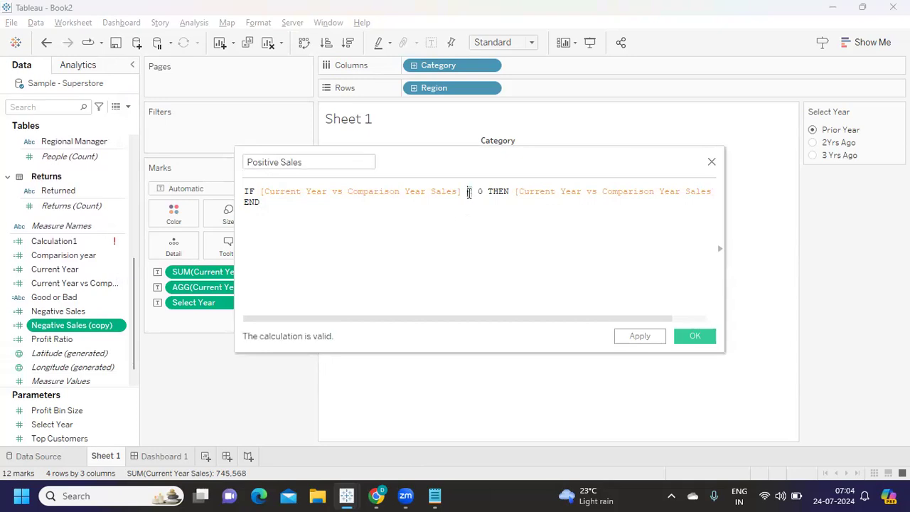
pyautogui.press('BackSpace')
pyautogui.write('>=')
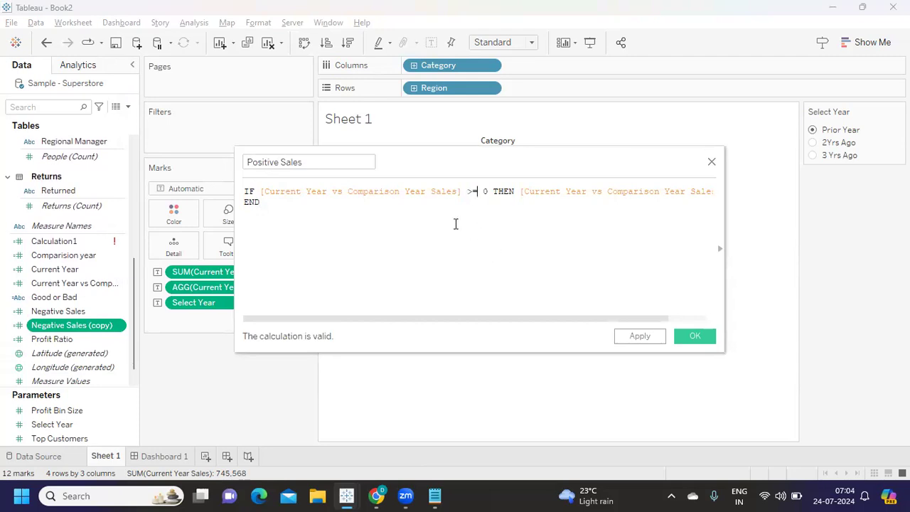
pyautogui.click(643, 339)
pyautogui.click(696, 337)
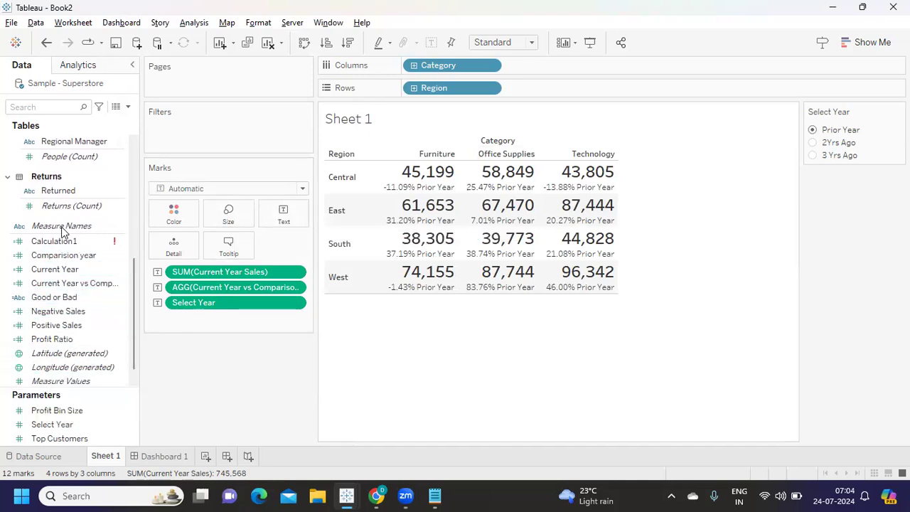
# Search the data fields for "ne" and add Negative Sales to the table's text label.
pyautogui.click(49, 108)
pyautogui.write('ne')
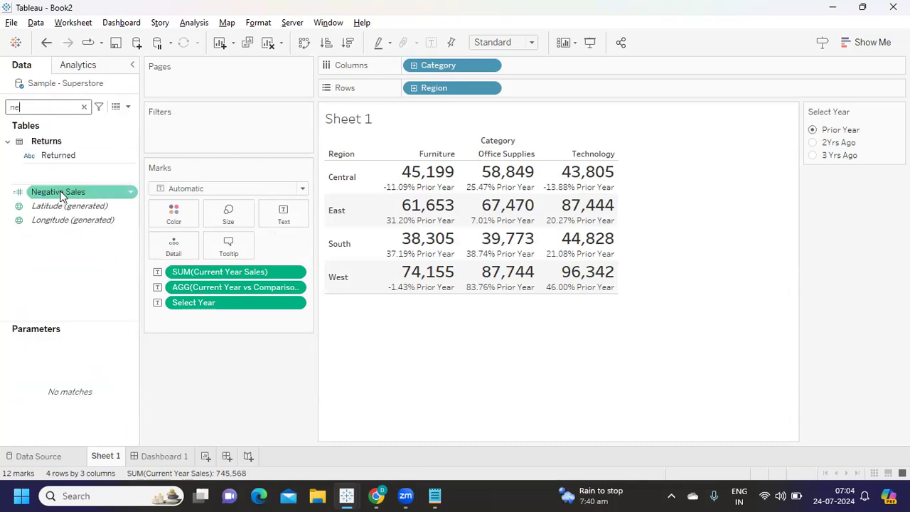
pyautogui.moveTo(61, 194); pyautogui.dragTo(257, 219)
# Search the data fields for "po" and add Positive Sales to the table's text label.
pyautogui.click(32, 107)
pyautogui.click(84, 107)
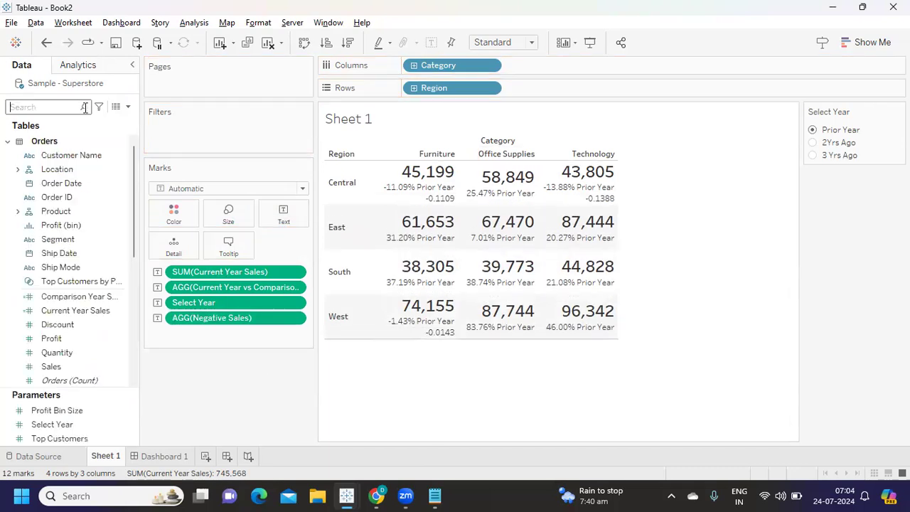
pyautogui.write('po')
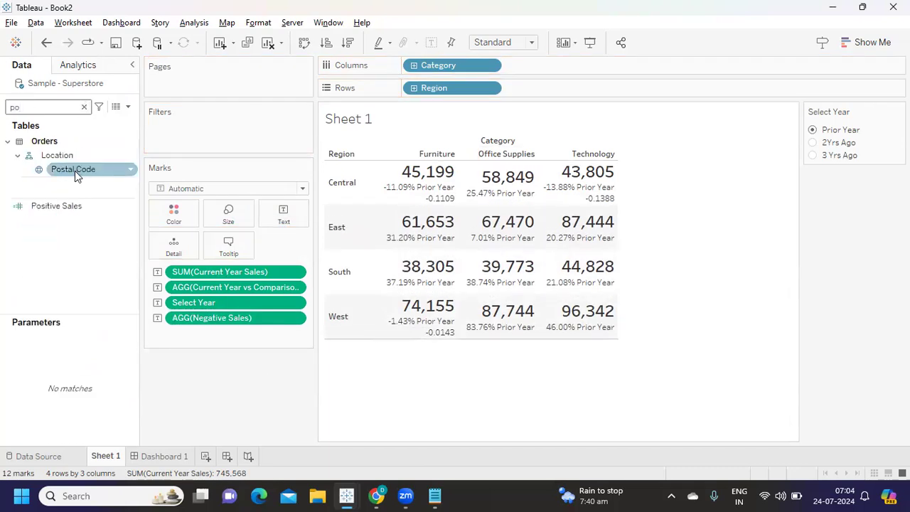
pyautogui.moveTo(63, 206); pyautogui.dragTo(283, 214)
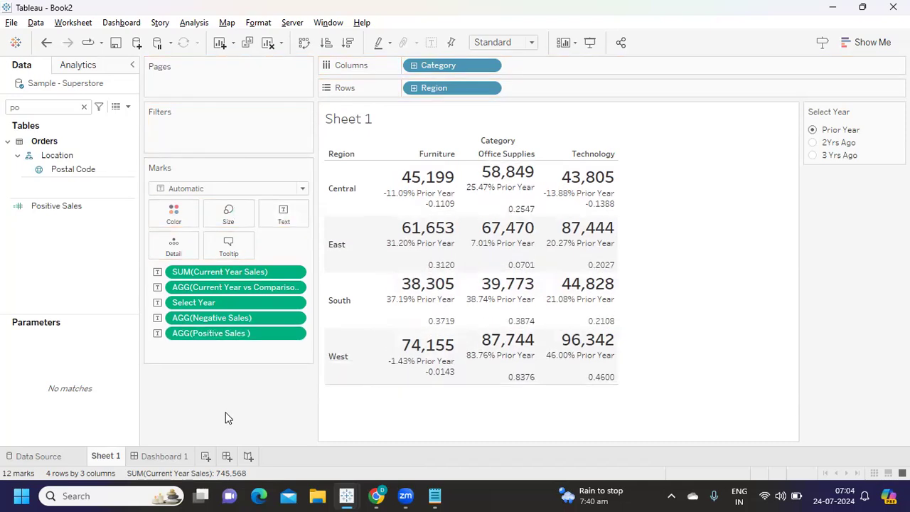
# In the label editor, replace the Current Year vs Comparison Year Sales field with the Negative Sales field ahead of the Select Year parameter.
pyautogui.click(283, 213)
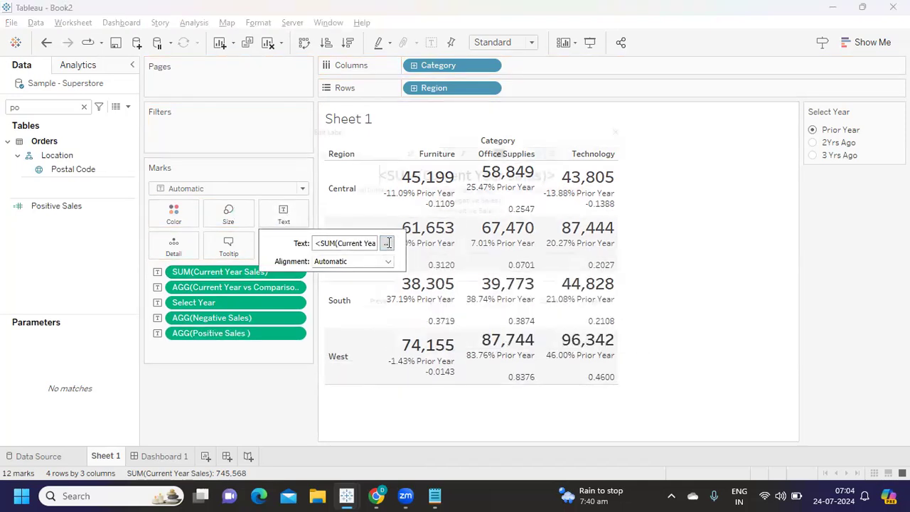
pyautogui.click(387, 243)
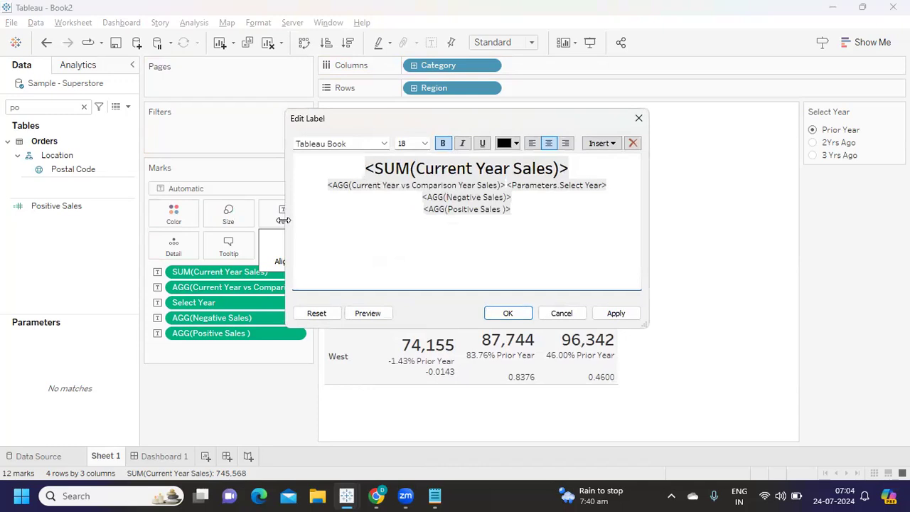
pyautogui.moveTo(283, 220); pyautogui.dragTo(226, 221)
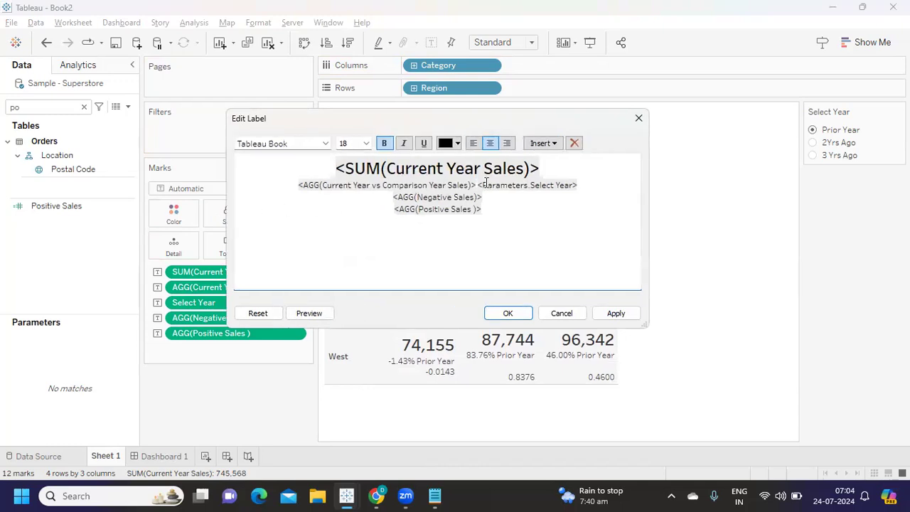
pyautogui.moveTo(476, 185); pyautogui.dragTo(297, 180)
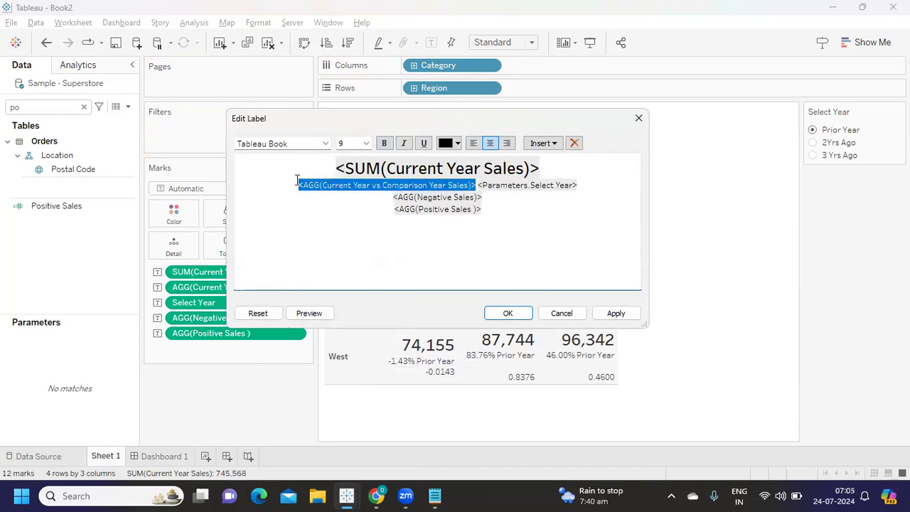
pyautogui.press('Delete')
pyautogui.moveTo(496, 199); pyautogui.dragTo(370, 201)
pyautogui.hotkey('ctrl', 'c')
pyautogui.press('Delete')
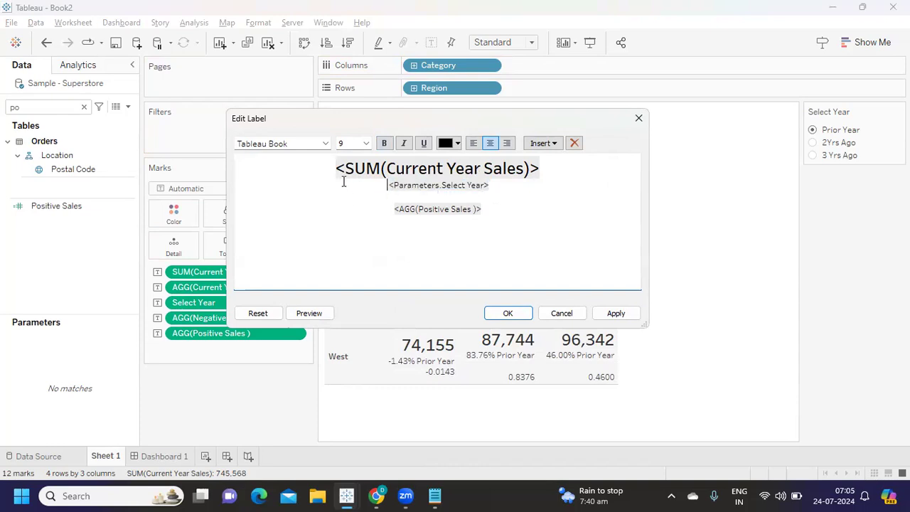
pyautogui.hotkey('ctrl', 'v')
# Move the Positive Sales field up between Negative Sales and the Select Year parameter in the label text.
pyautogui.moveTo(489, 209); pyautogui.dragTo(383, 208)
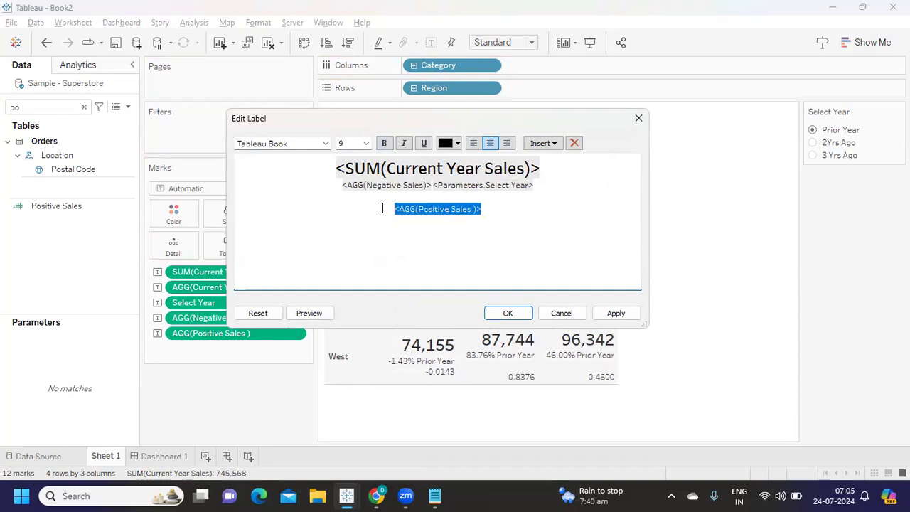
pyautogui.hotkey('ctrl', 'x')
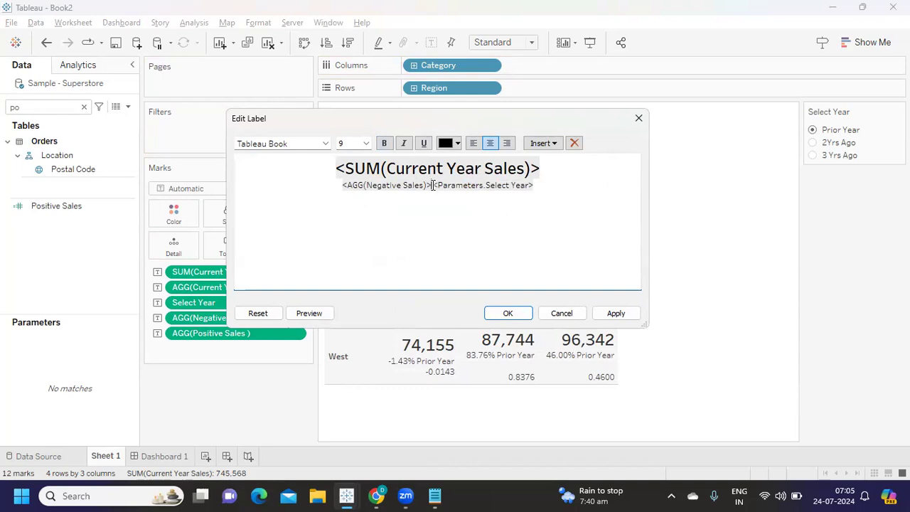
pyautogui.hotkey('ctrl', 'v')
# Color the Negative Sales field in the label red and make it bold.
pyautogui.moveTo(389, 186); pyautogui.dragTo(298, 189)
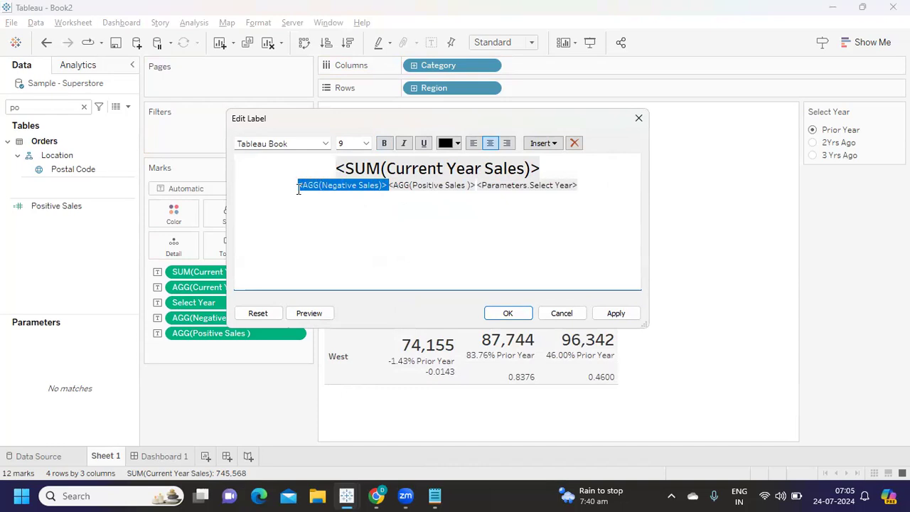
pyautogui.click(446, 143)
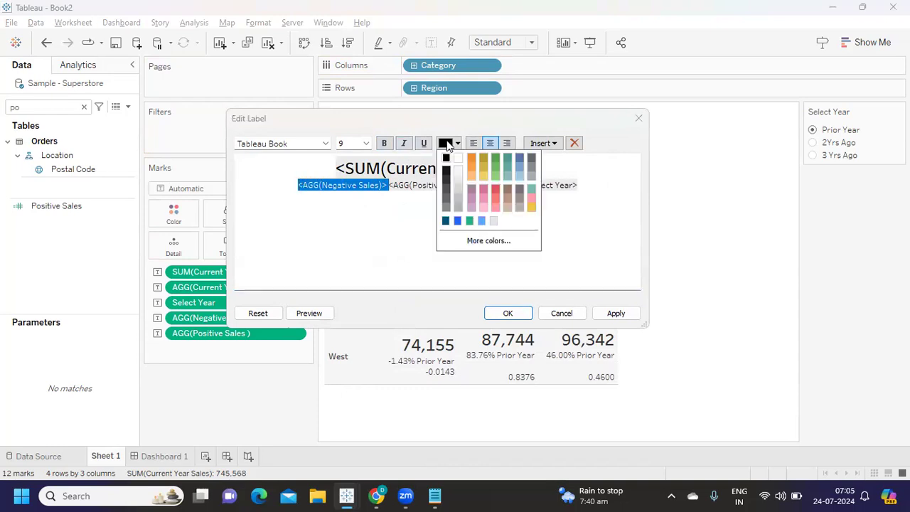
pyautogui.click(495, 188)
pyautogui.click(383, 144)
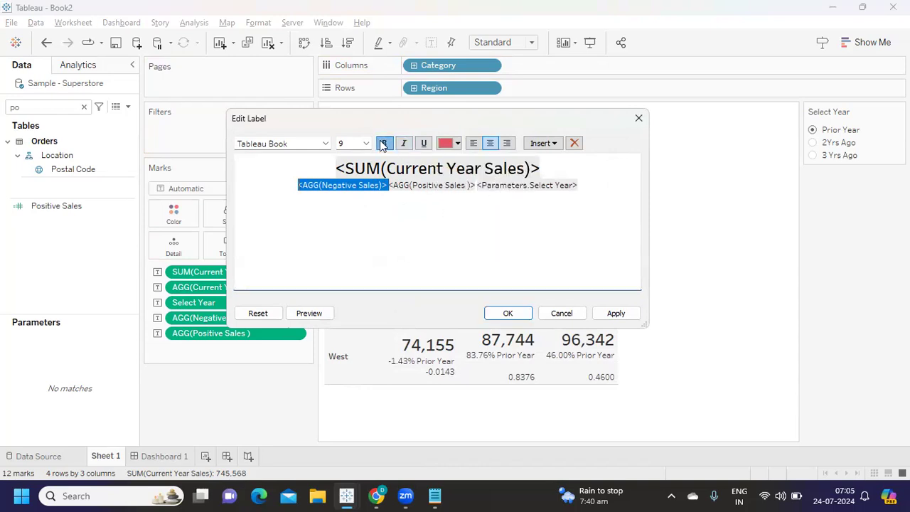
pyautogui.click(380, 229)
# Color the Positive Sales field in the label green and bold, and apply the edited label to the table.
pyautogui.moveTo(390, 185); pyautogui.dragTo(472, 185)
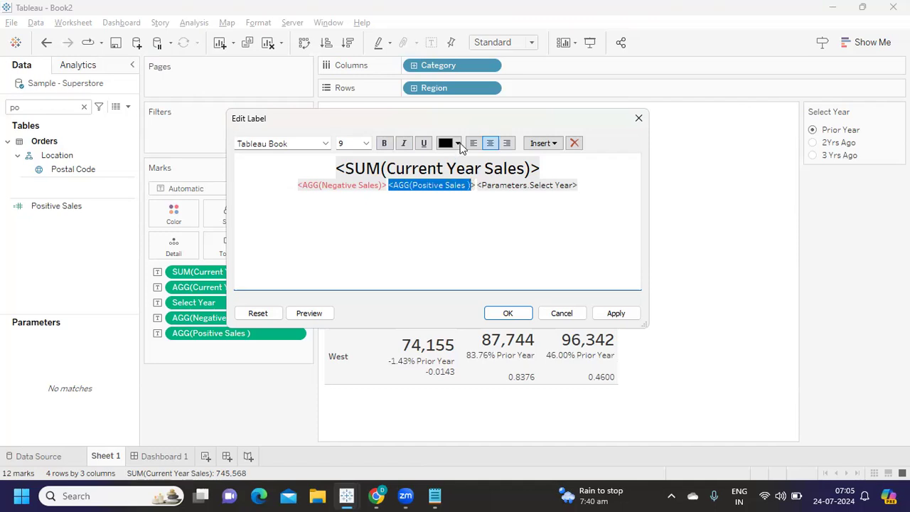
pyautogui.click(459, 145)
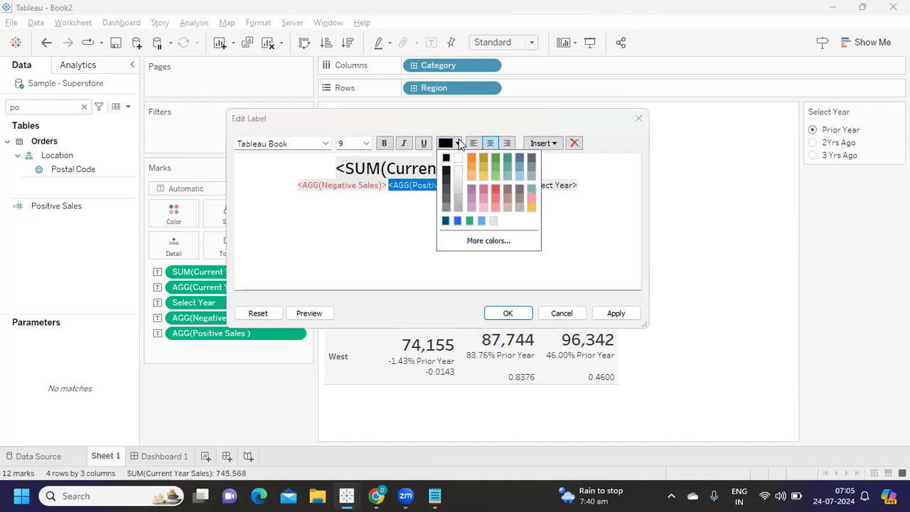
pyautogui.click(494, 160)
pyautogui.click(385, 144)
pyautogui.click(424, 278)
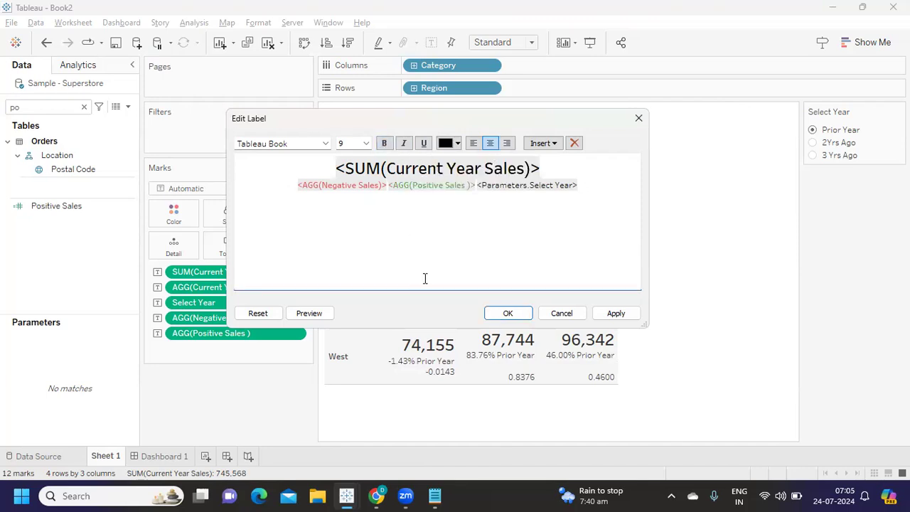
pyautogui.click(617, 314)
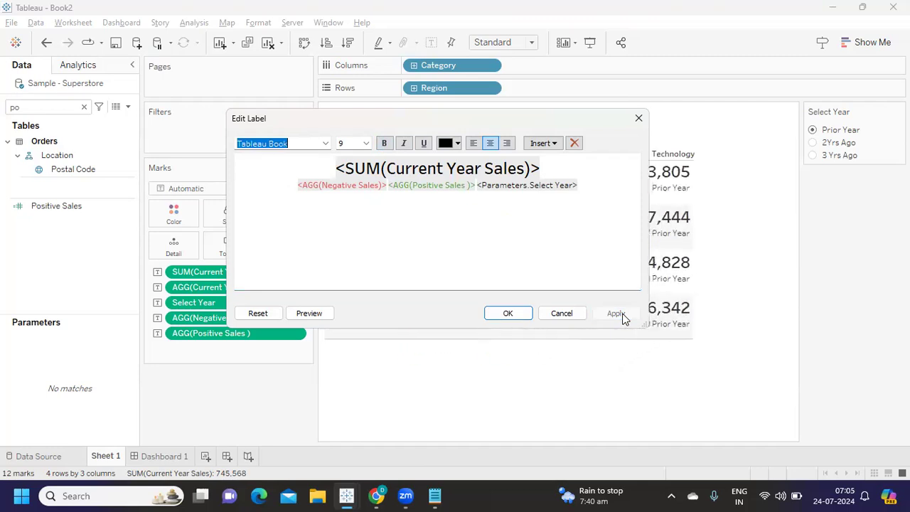
pyautogui.click(494, 318)
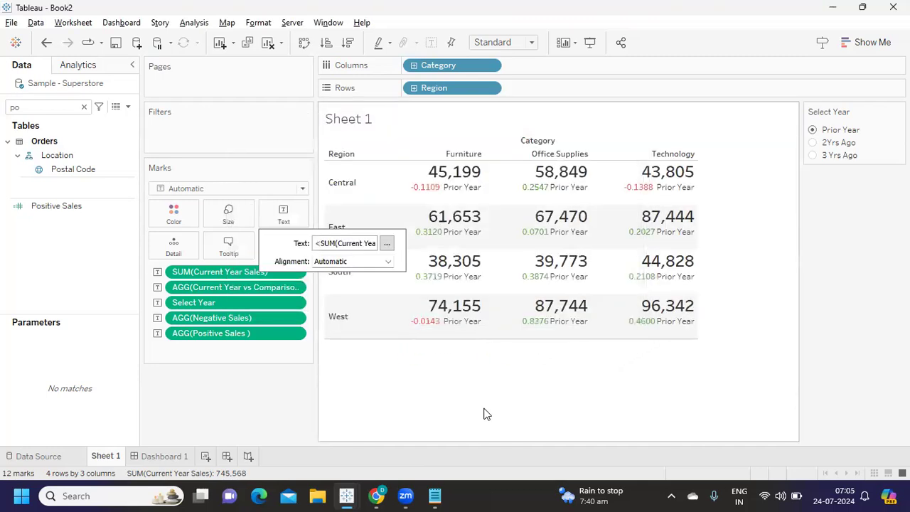
# Format the default pane numbers of the Negative Sales label field as Percentage.
pyautogui.click(295, 322)
pyautogui.click(295, 321)
pyautogui.click(242, 372)
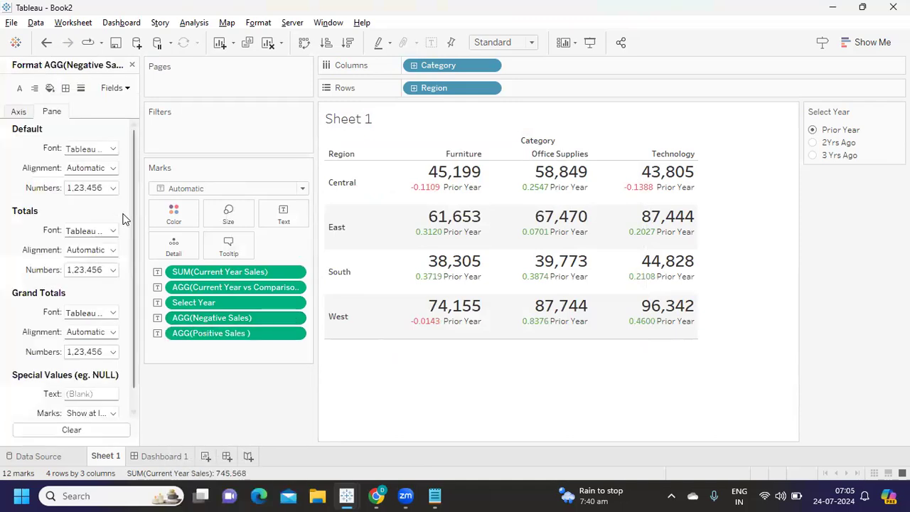
pyautogui.click(99, 191)
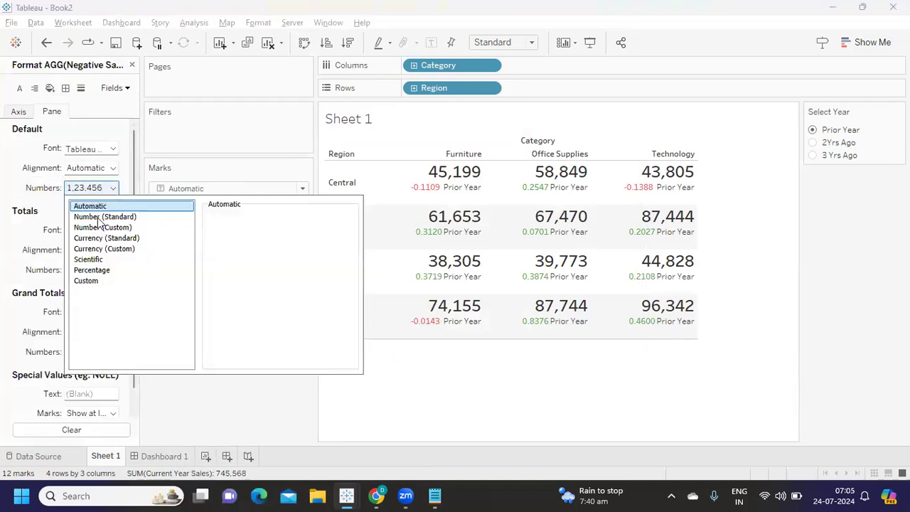
pyautogui.click(100, 272)
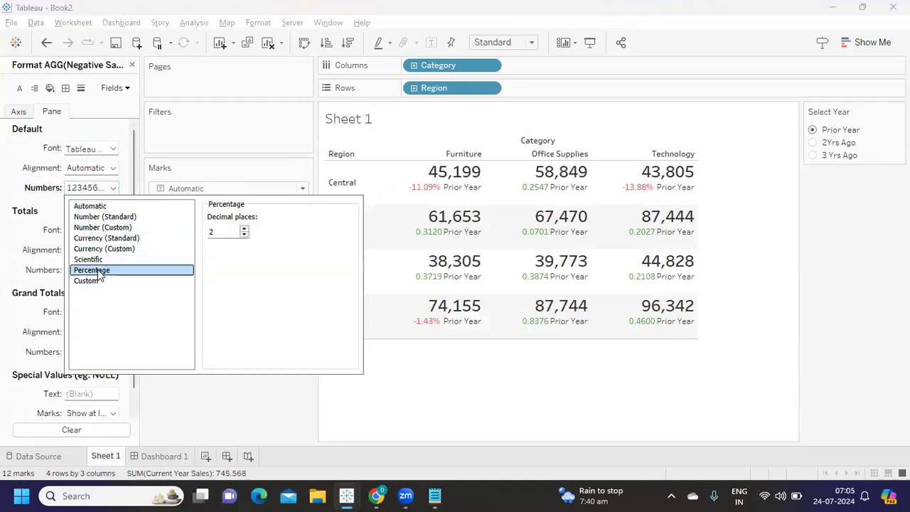
pyautogui.click(234, 406)
# Format the default pane numbers of the Positive Sales label field as Percentage.
pyautogui.click(217, 333)
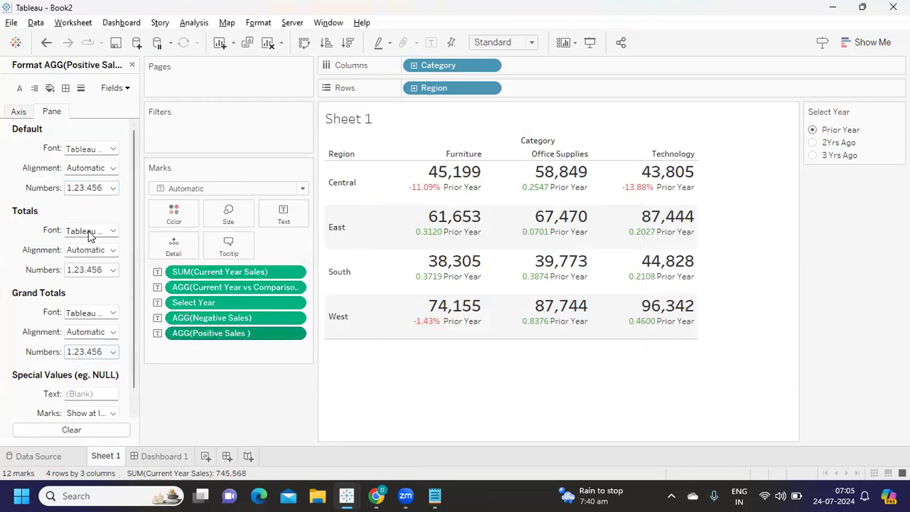
pyautogui.click(100, 191)
pyautogui.click(103, 271)
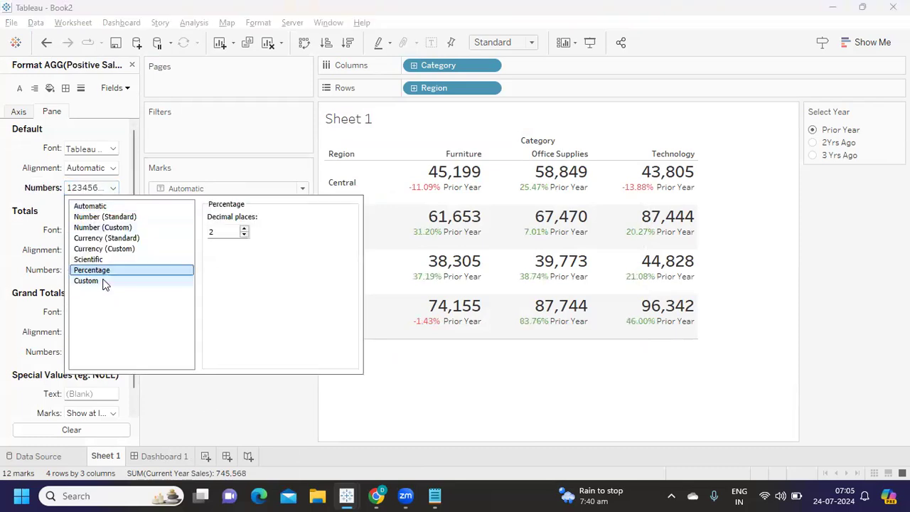
pyautogui.click(226, 389)
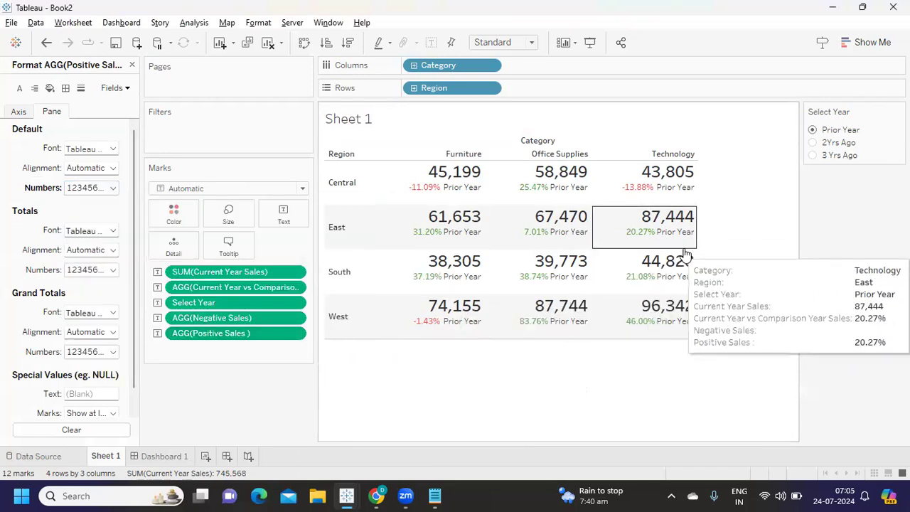
# Switch the Select Year parameter through 2Yrs Ago to 3 Yrs Ago and inspect the South Technology mark's details.
pyautogui.click(813, 143)
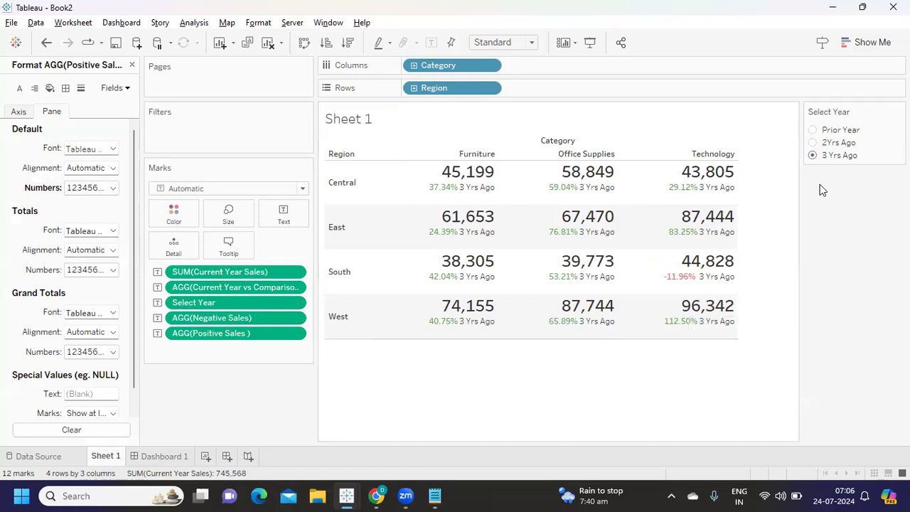
pyautogui.moveTo(503, 186)
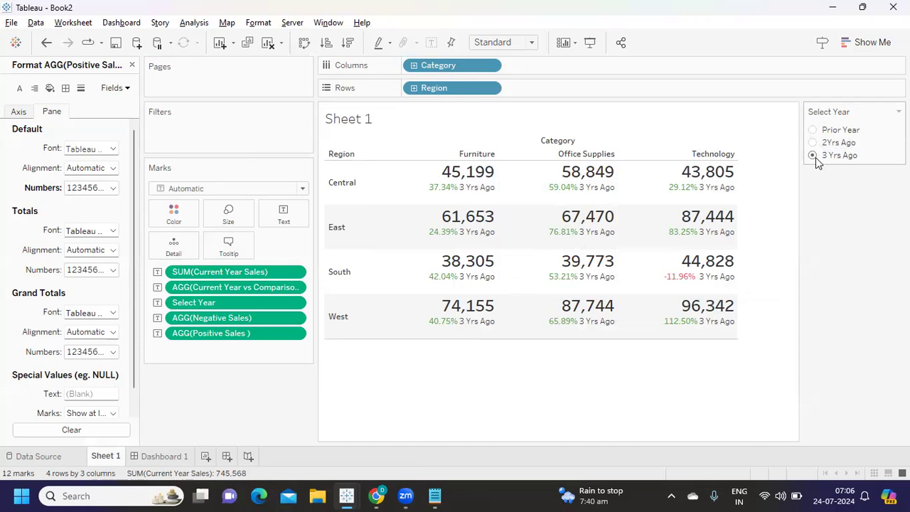
pyautogui.moveTo(688, 283)
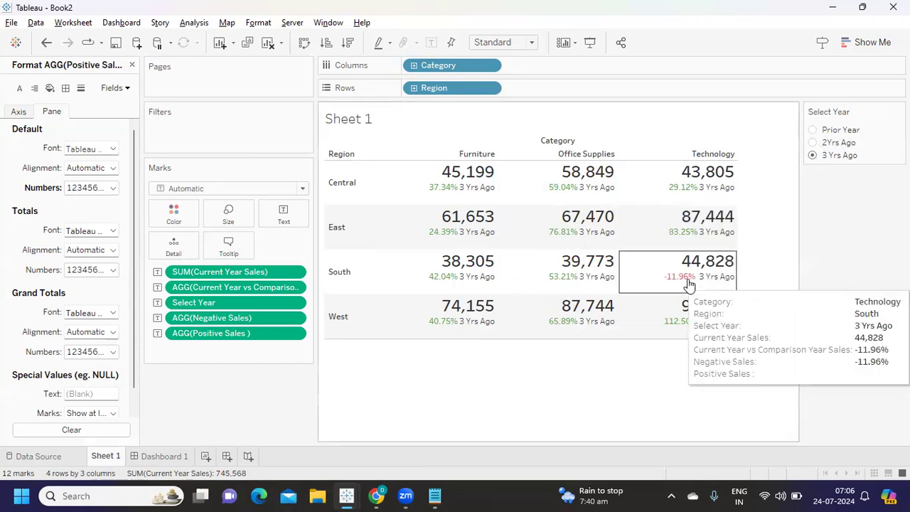